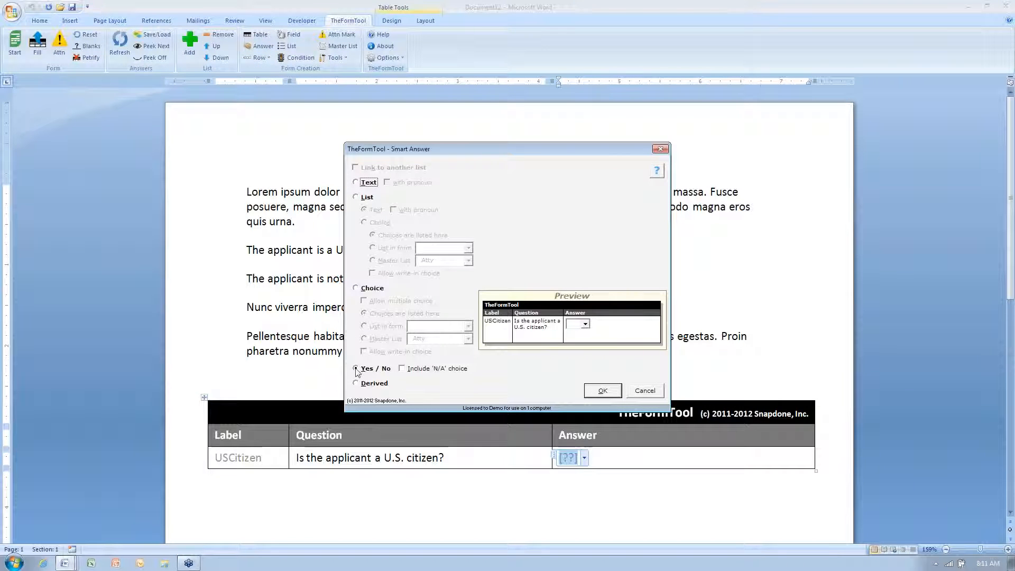
- Close the Smart Answer dialog and set the answer to "Is the applicant a U.S. citizen?" to yes
{"action": "left_click", "coordinate": [641, 392]}
{"action": "left_click", "coordinate": [583, 458]}
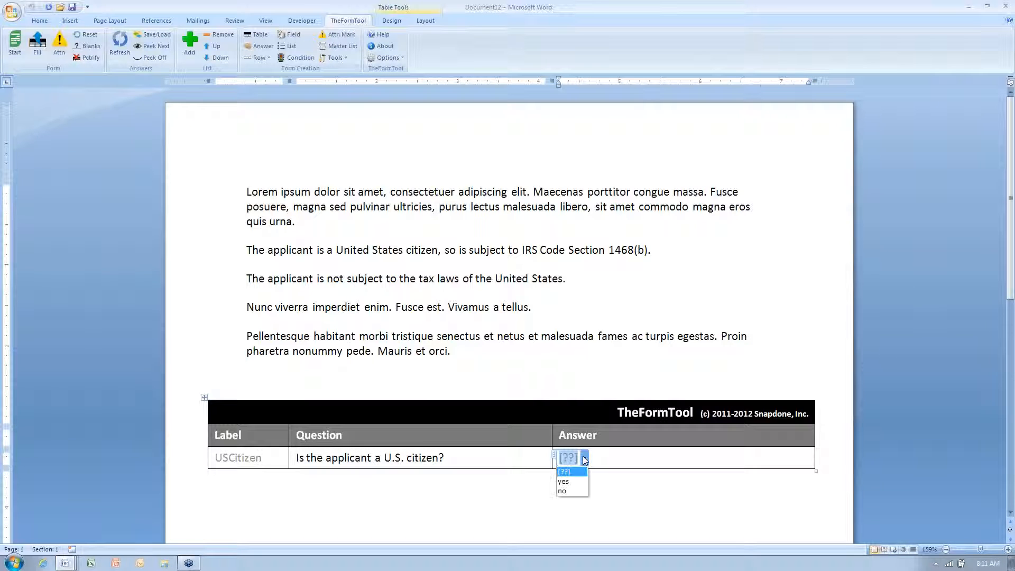
{"action": "left_click", "coordinate": [573, 482]}
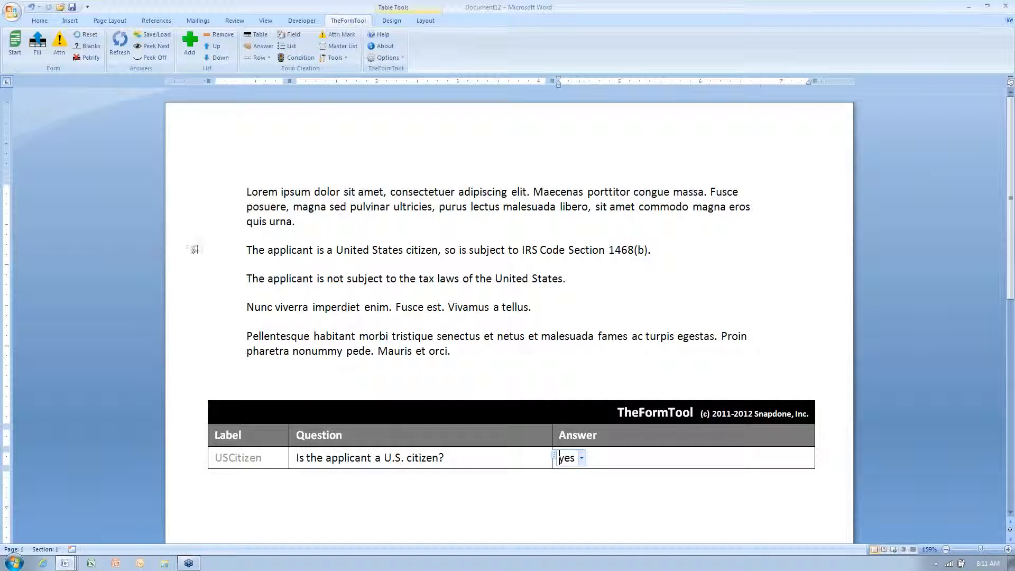
{"action": "left_click", "coordinate": [216, 257]}
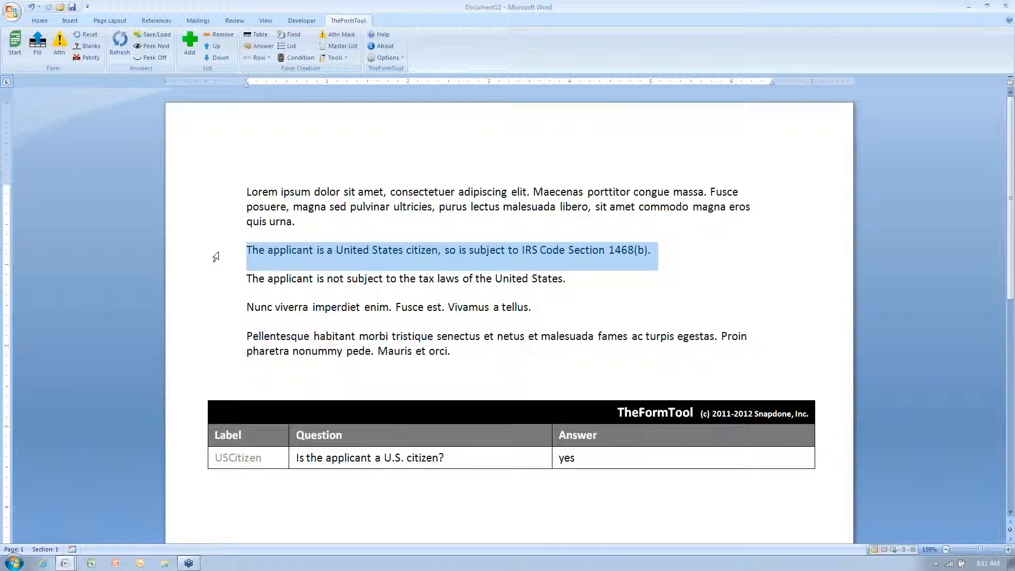
{"action": "left_click", "coordinate": [220, 286]}
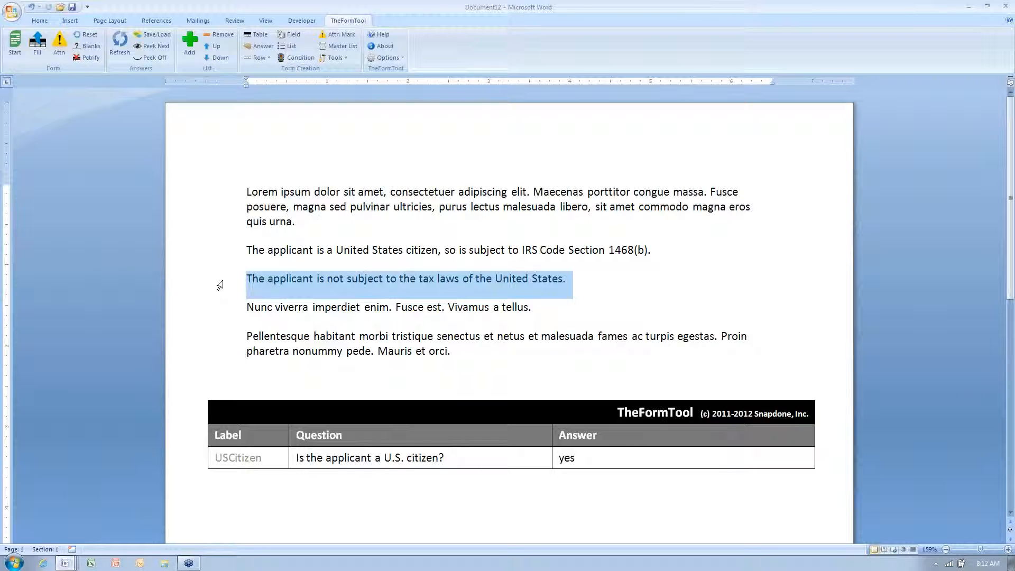
{"action": "left_click", "coordinate": [224, 259]}
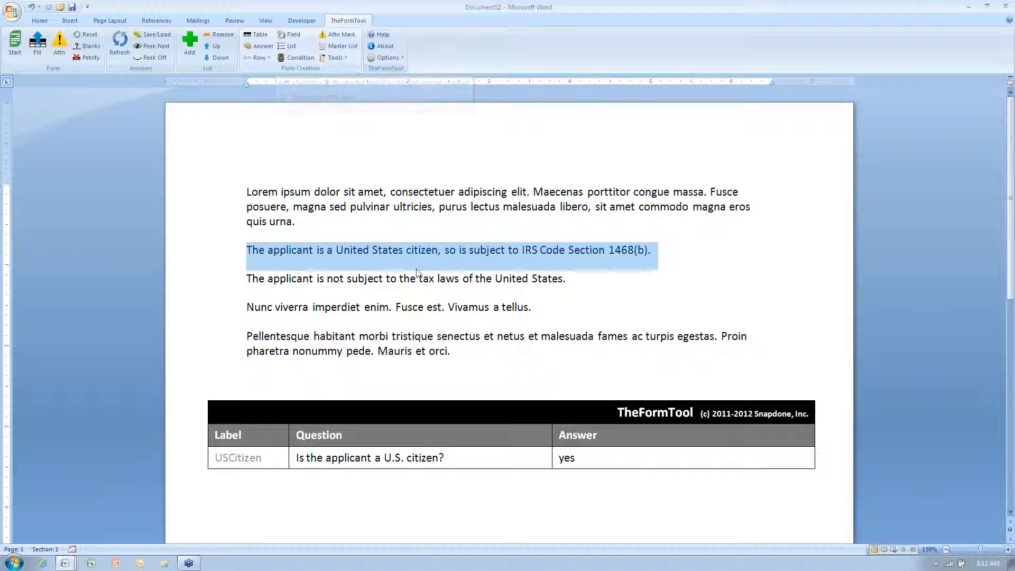
{"action": "left_click", "coordinate": [399, 249]}
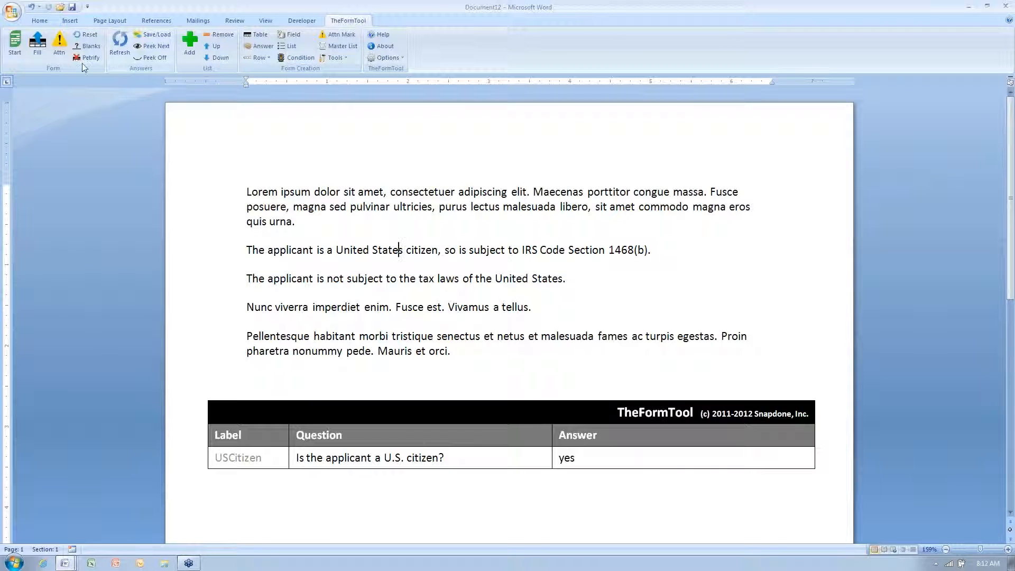
- Show the document's formatting marks and select the paragraph mark ending the United States citizen sentence
{"action": "left_click", "coordinate": [39, 22]}
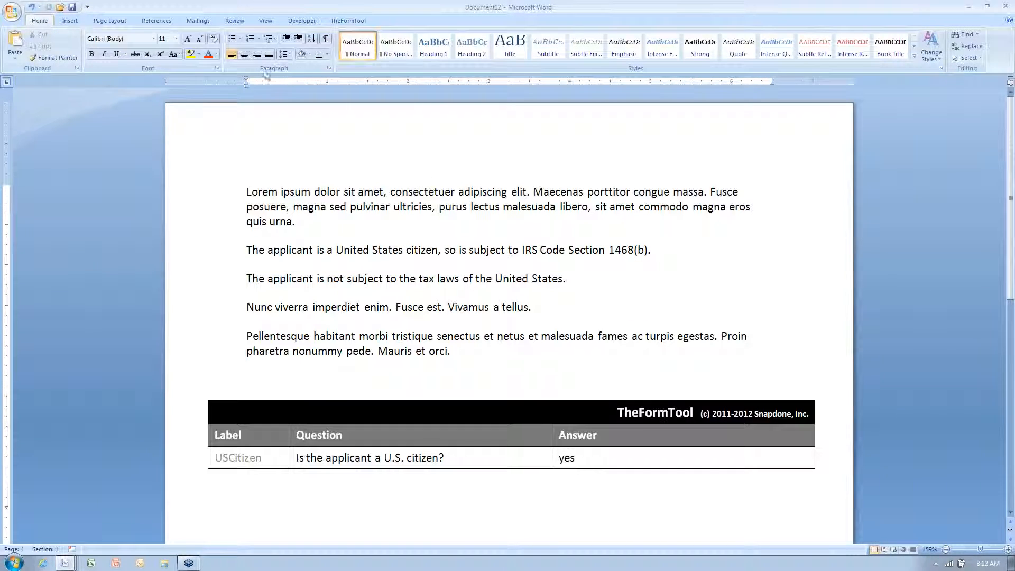
{"action": "left_click", "coordinate": [326, 39]}
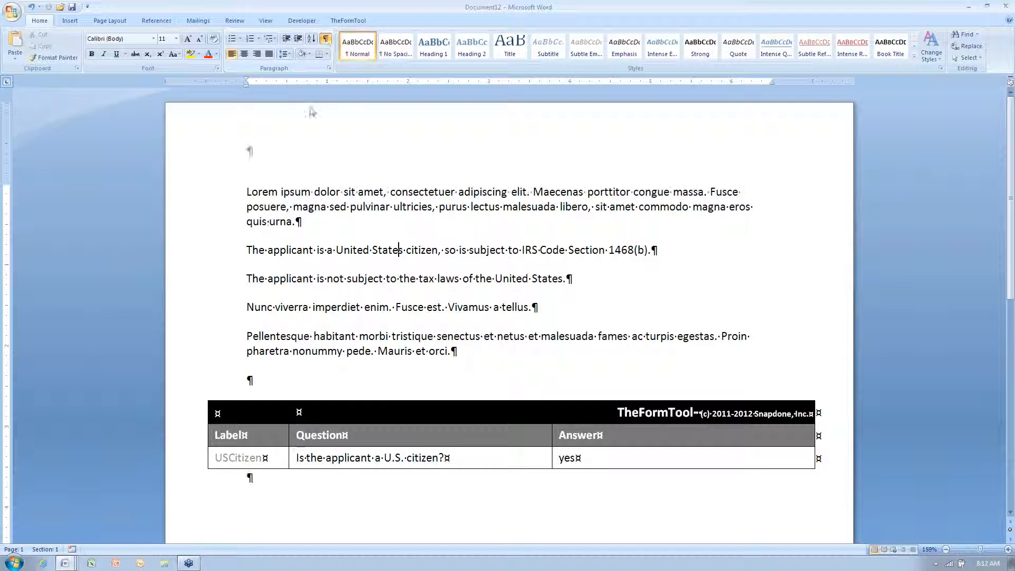
{"action": "left_click_drag", "start_coordinate": [651, 250], "coordinate": [670, 249]}
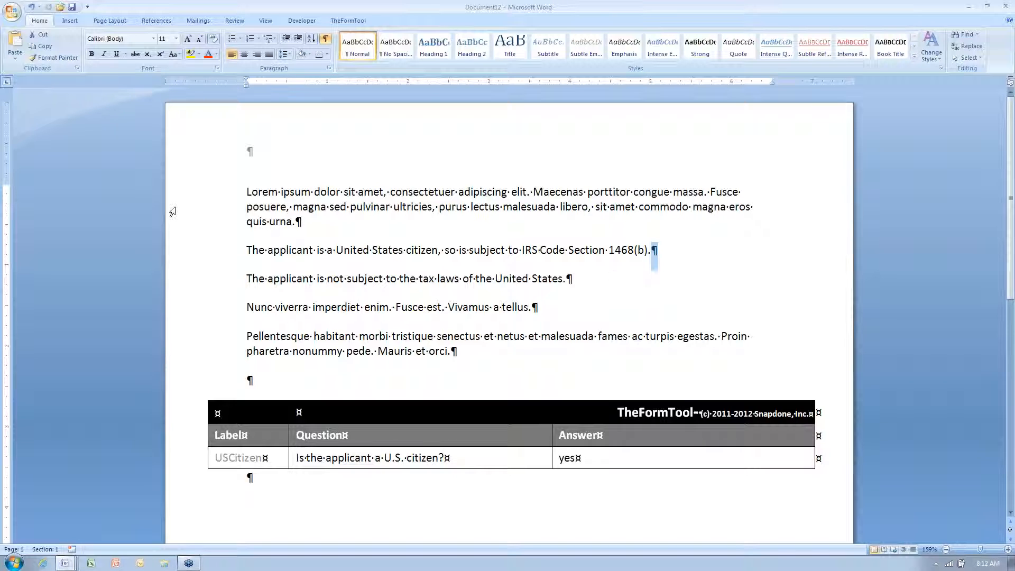
- Add a USCitizen condition with answer Yes to the United States citizen sentence, excluding its paragraph mark
{"action": "left_click_drag", "start_coordinate": [247, 250], "coordinate": [654, 251]}
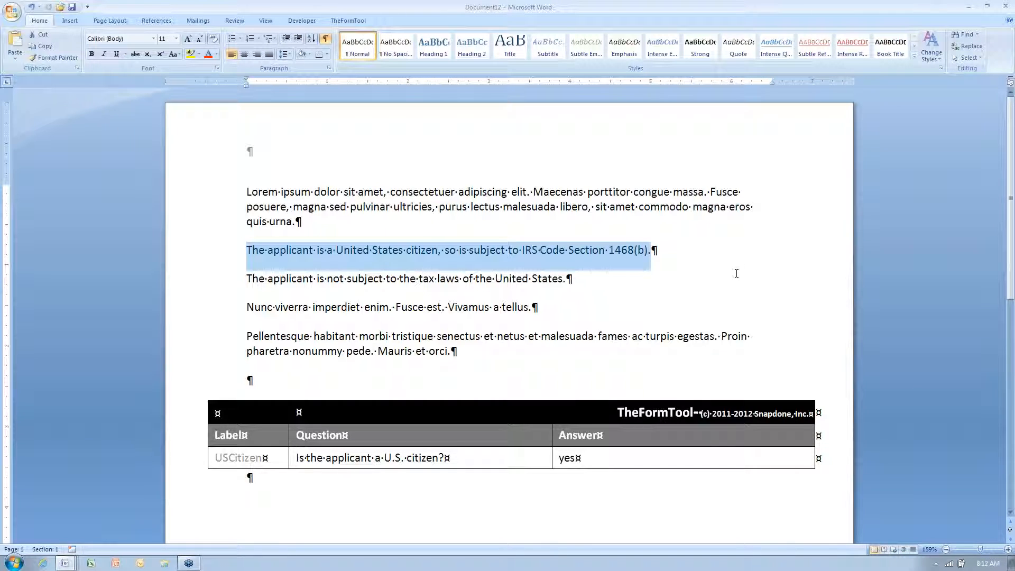
{"action": "key", "text": "shift+Right"}
{"action": "key", "text": "shift+Left"}
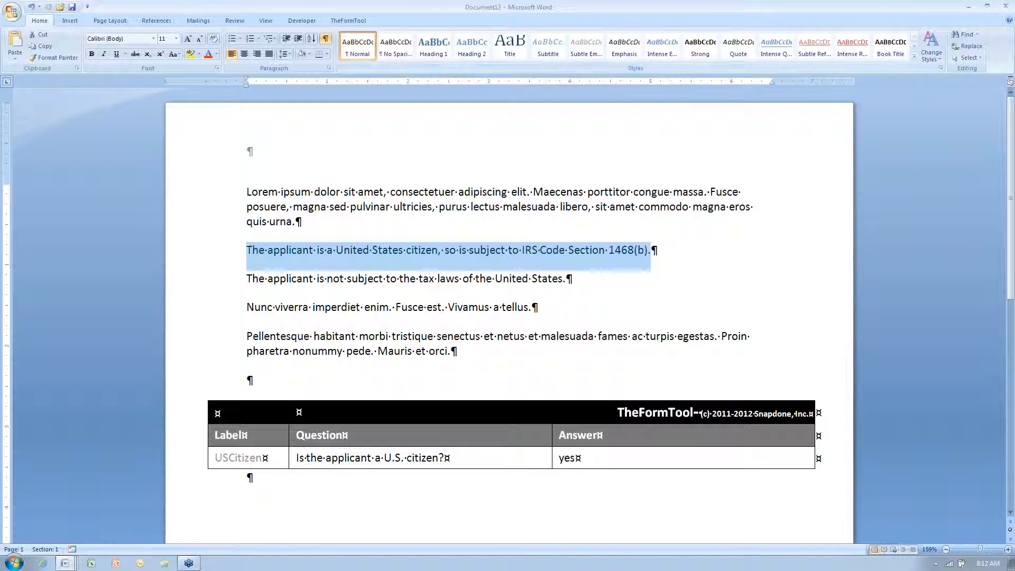
{"action": "left_click", "coordinate": [344, 20]}
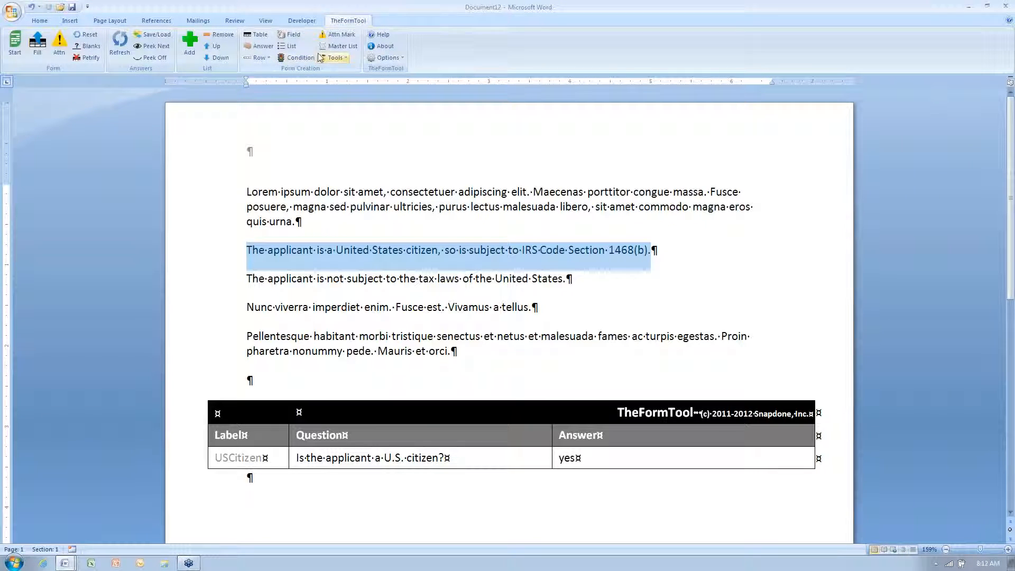
{"action": "left_click", "coordinate": [302, 58]}
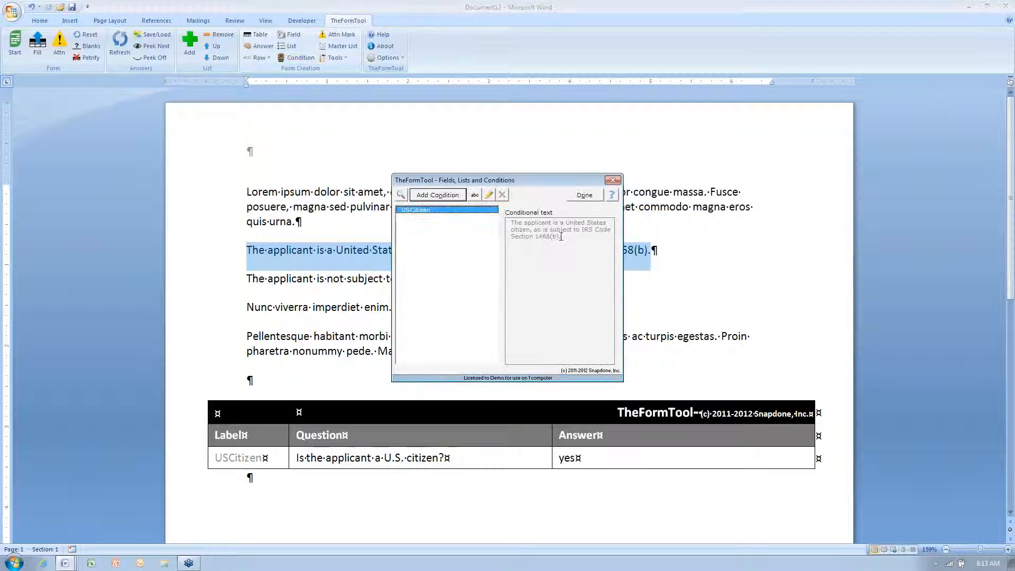
{"action": "left_click_drag", "start_coordinate": [502, 180], "coordinate": [658, 155]}
{"action": "left_click", "coordinate": [593, 170]}
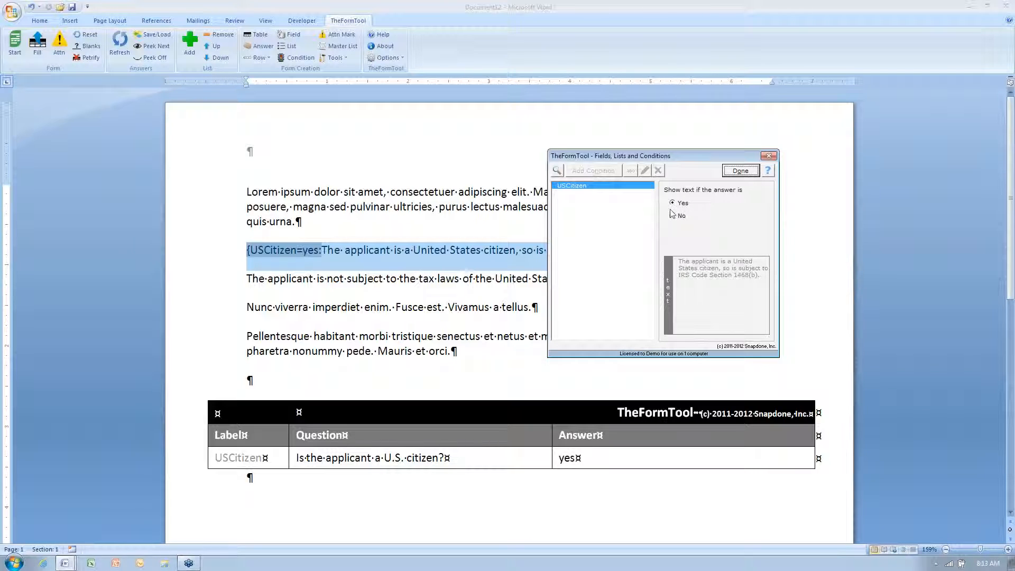
{"action": "left_click", "coordinate": [739, 170]}
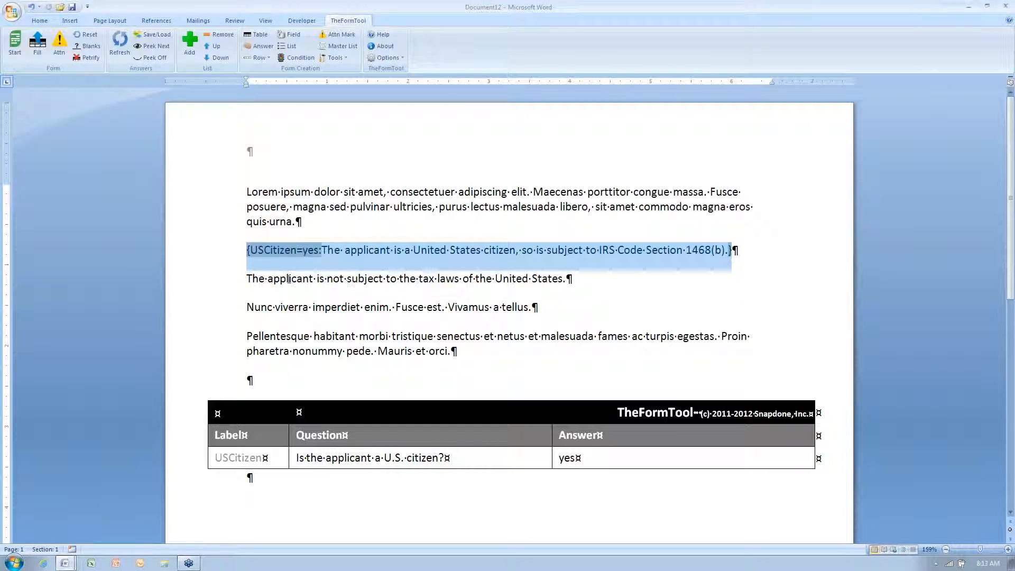
- Add a USCitizen condition with answer No to the "not subject to the tax laws" sentence, excluding its paragraph mark
{"action": "left_click", "coordinate": [315, 277]}
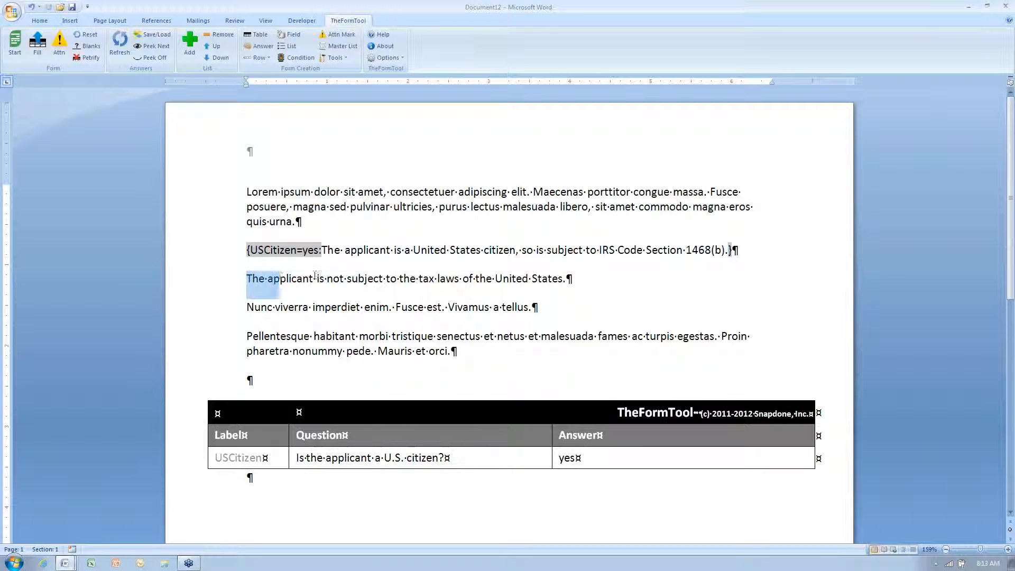
{"action": "left_click_drag", "start_coordinate": [315, 277], "coordinate": [566, 278]}
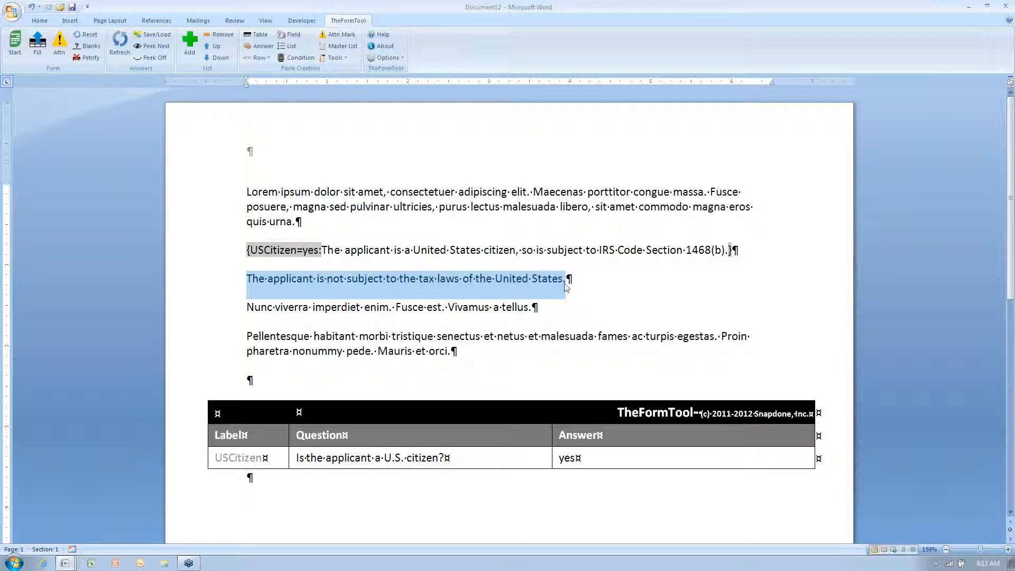
{"action": "left_click", "coordinate": [300, 58]}
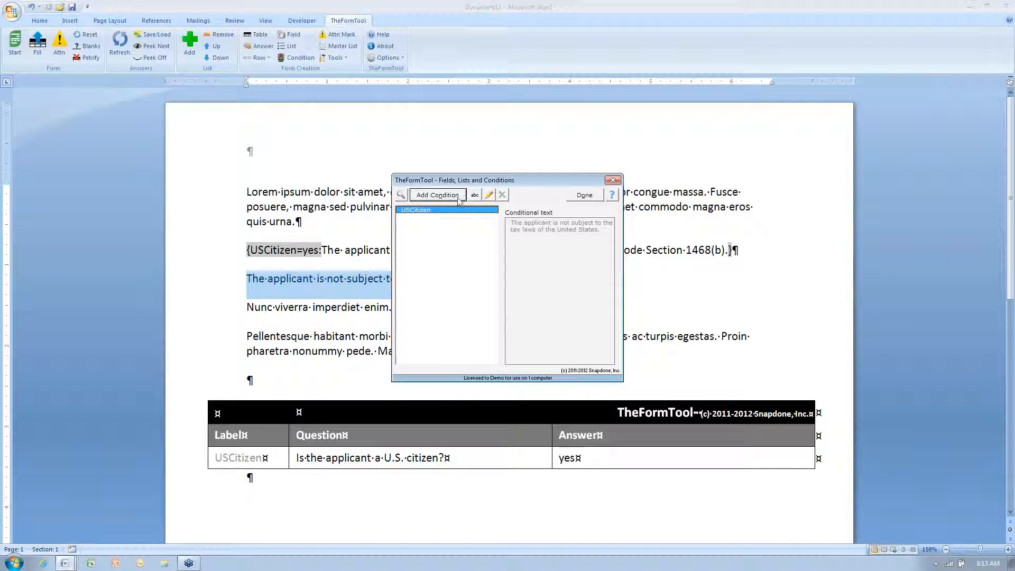
{"action": "left_click", "coordinate": [458, 196]}
{"action": "left_click", "coordinate": [518, 240]}
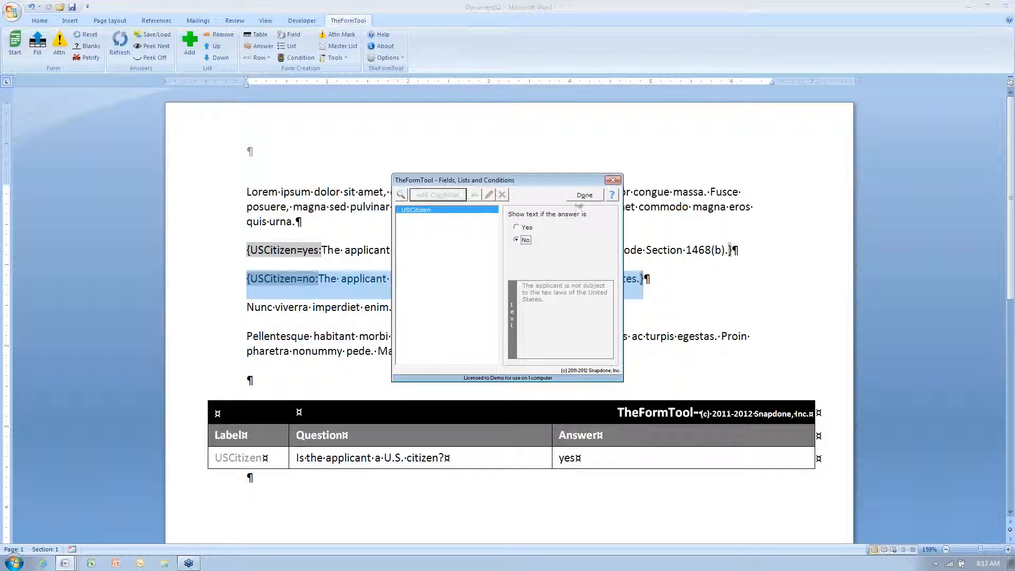
{"action": "left_click", "coordinate": [584, 195]}
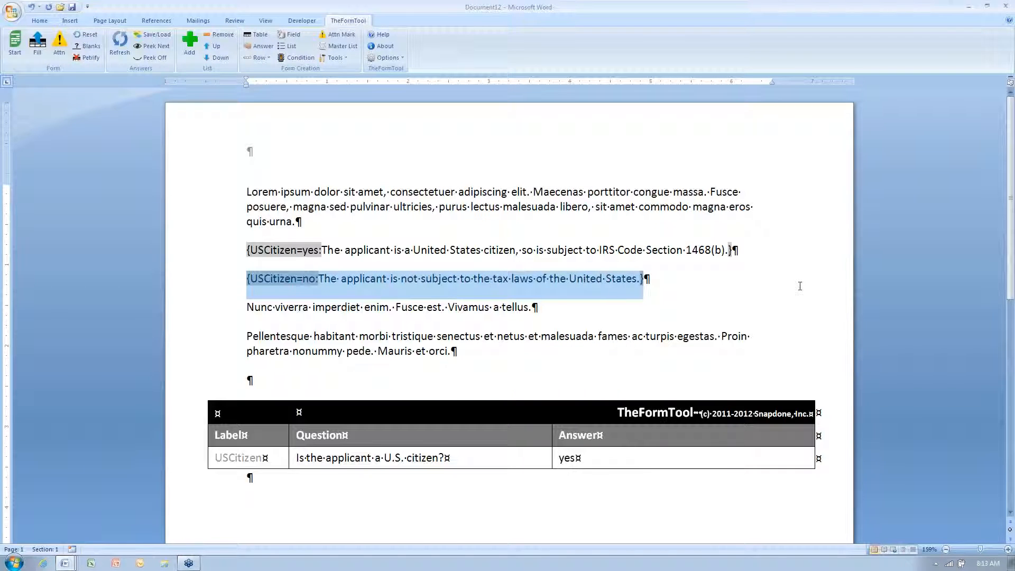
{"action": "left_click", "coordinate": [703, 278]}
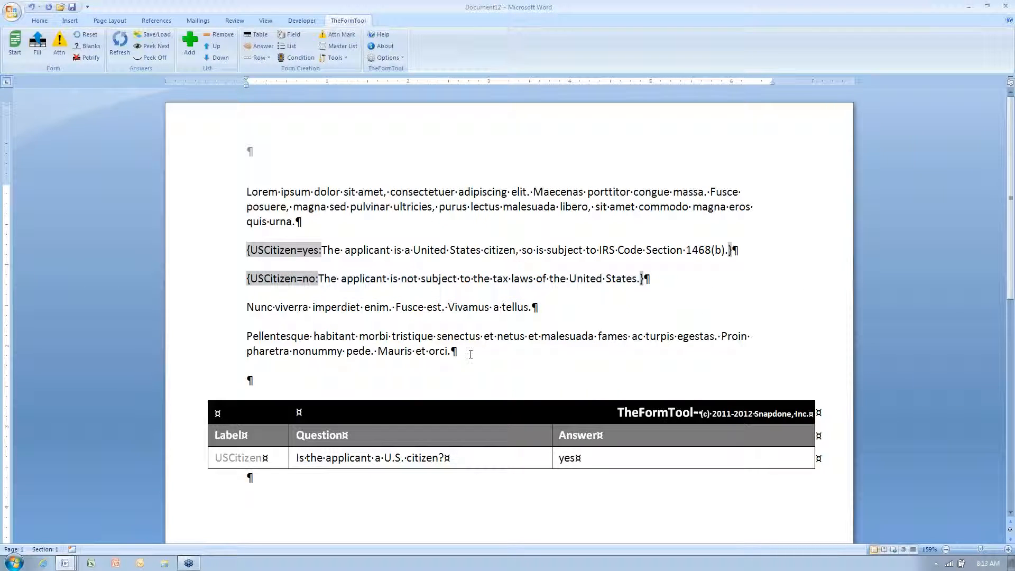
- Fill the form to check the space between the paragraphs, and reset it to its conditional codes
{"action": "left_click", "coordinate": [37, 43]}
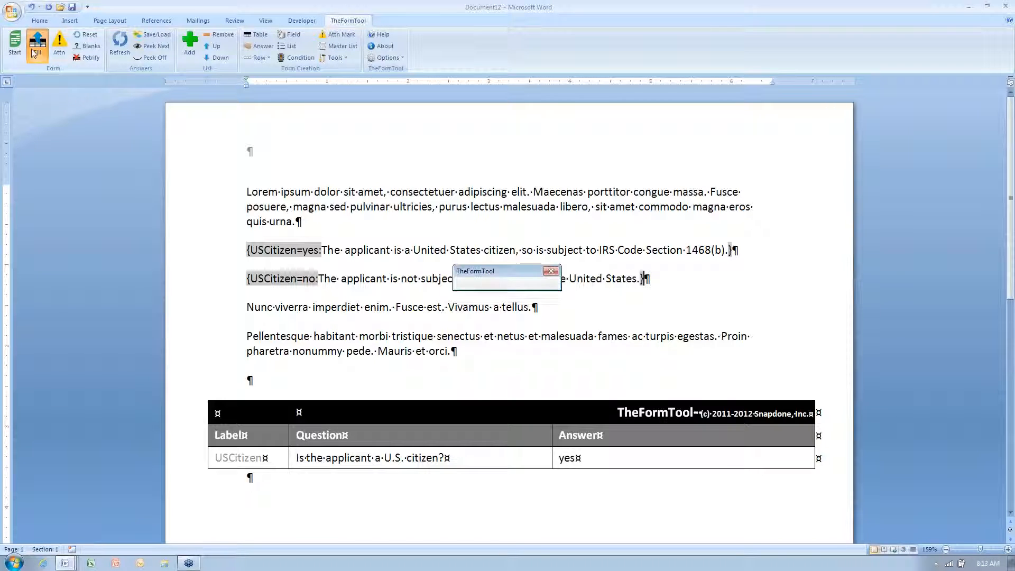
{"action": "double_click", "coordinate": [249, 279]}
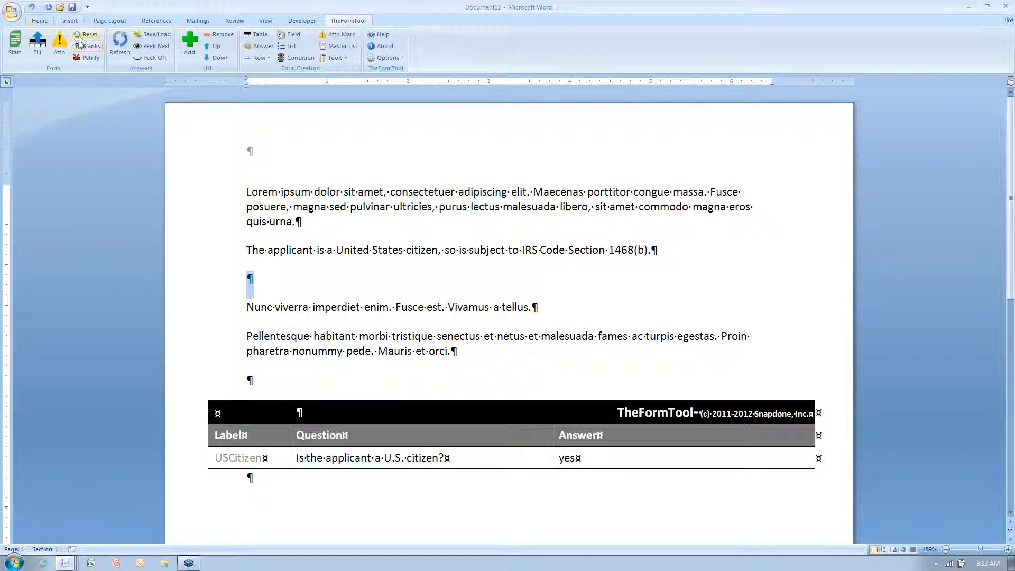
{"action": "left_click", "coordinate": [95, 36]}
- Delete the USCitizen condition codes and closing braces around both applicant sentences
{"action": "left_click", "coordinate": [250, 249]}
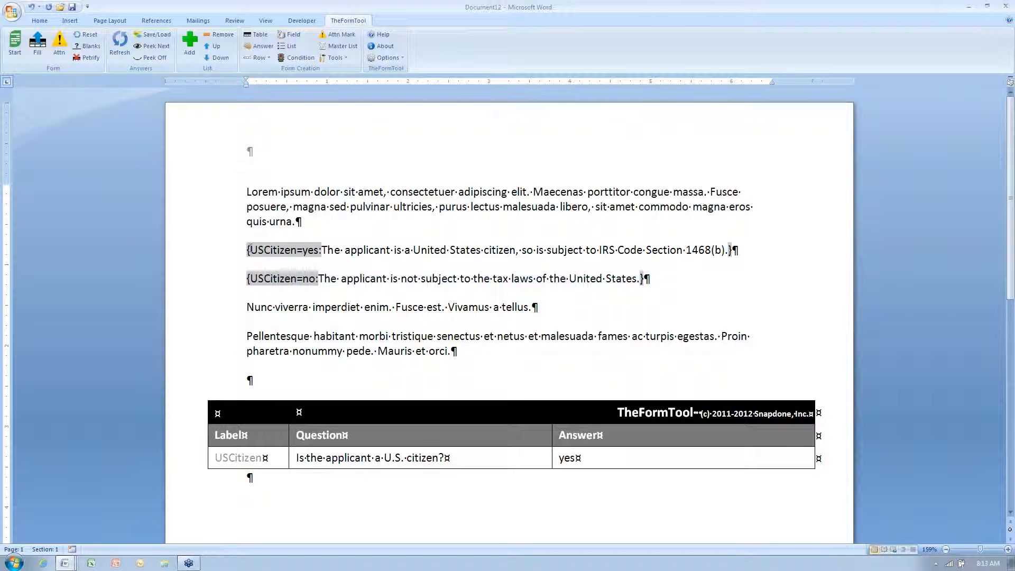
{"action": "key", "text": "Delete"}
{"action": "key", "text": "Delete"}
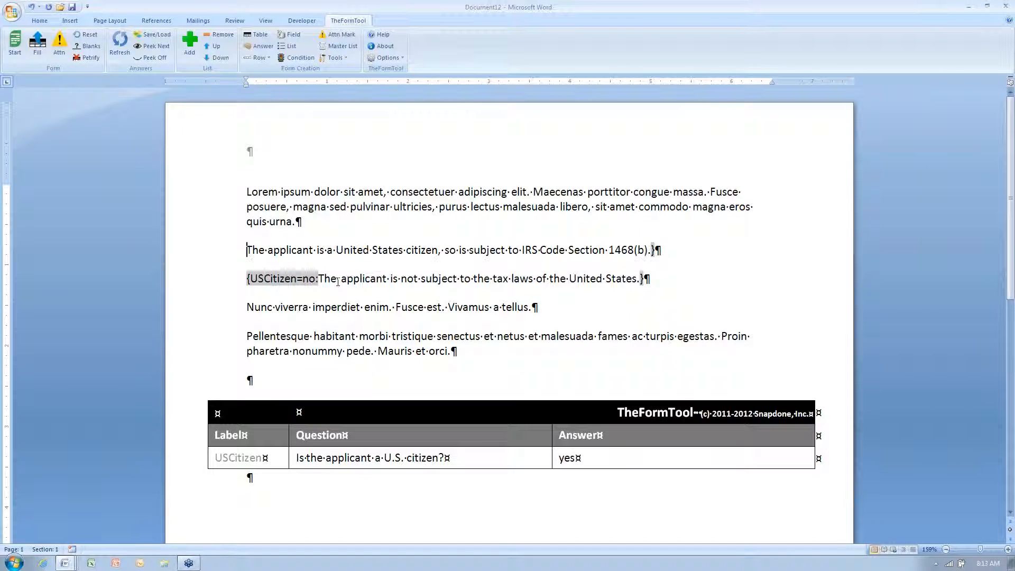
{"action": "key", "text": "Delete"}
{"action": "key", "text": "Delete"}
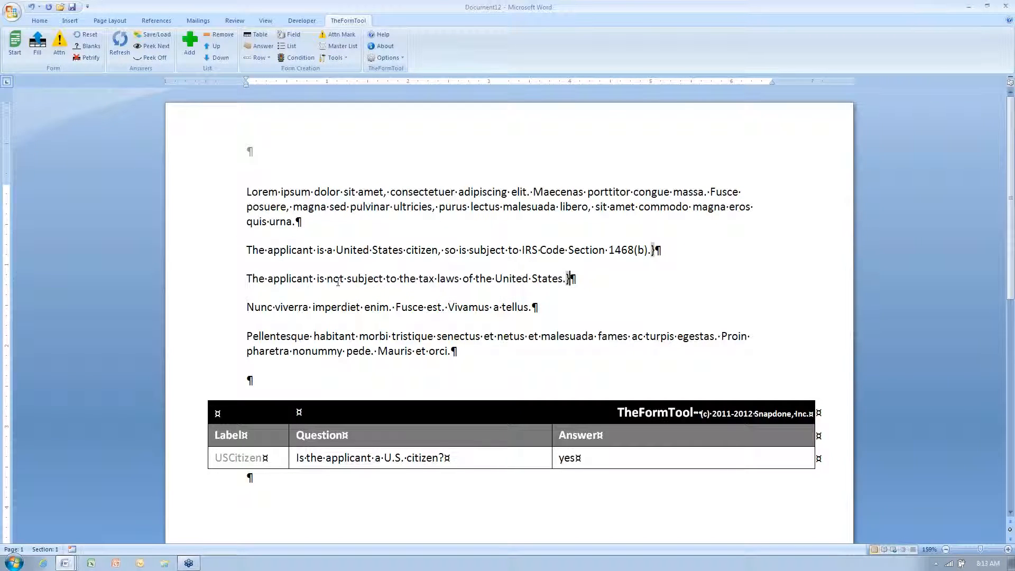
{"action": "key", "text": "Delete"}
{"action": "key", "text": "Delete"}
- Add a USCitizen condition with answer Yes to the United States citizen sentence, including its paragraph mark
{"action": "left_click", "coordinate": [245, 254]}
{"action": "left_click_drag", "start_coordinate": [246, 250], "coordinate": [709, 240]}
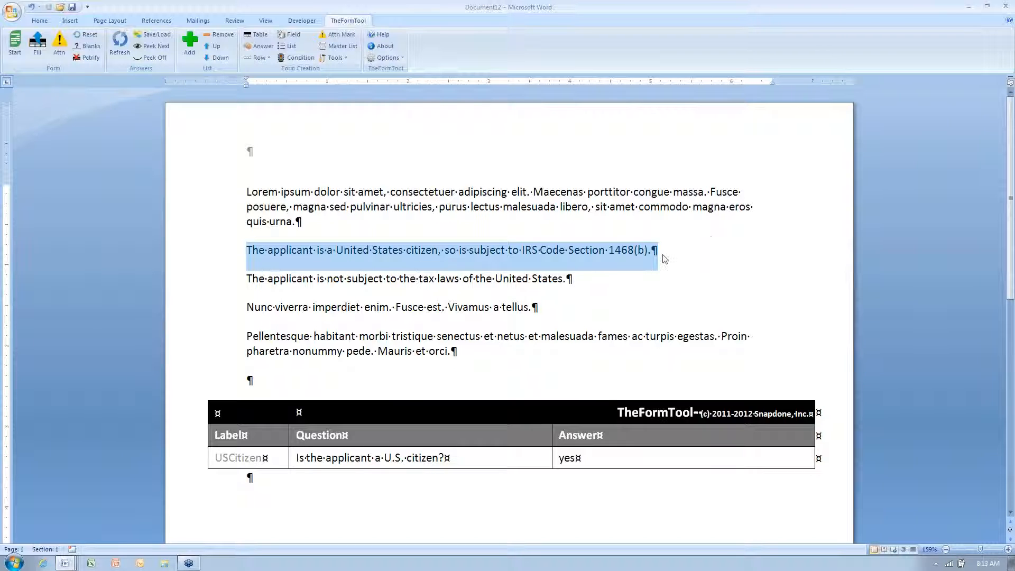
{"action": "left_click", "coordinate": [297, 57]}
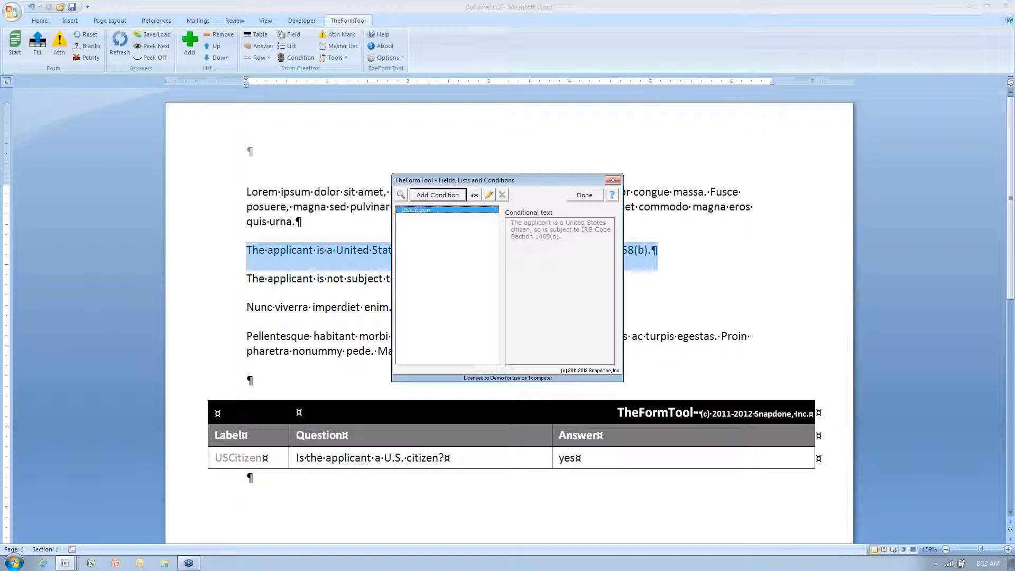
{"action": "left_click", "coordinate": [438, 195]}
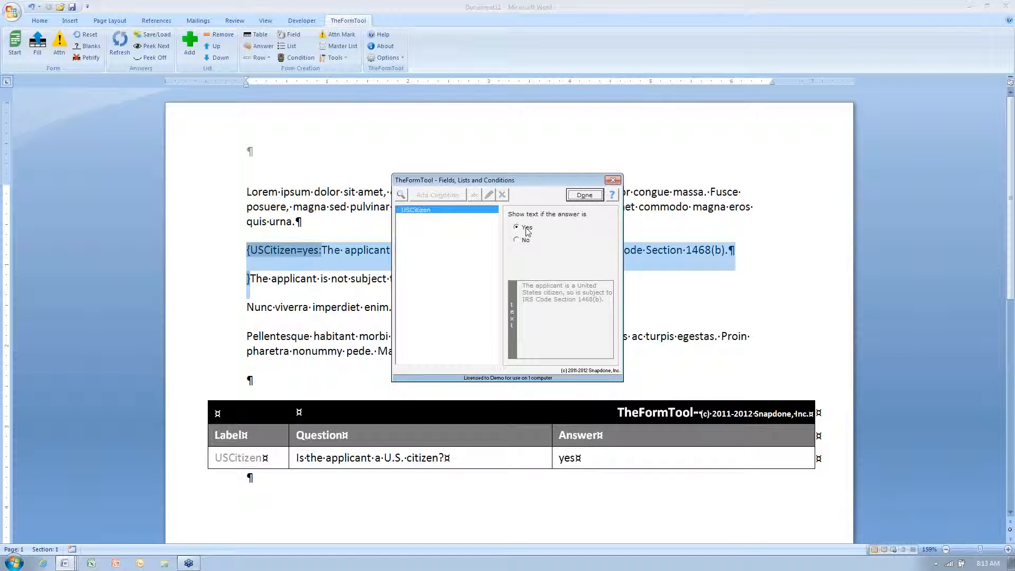
{"action": "left_click", "coordinate": [584, 195]}
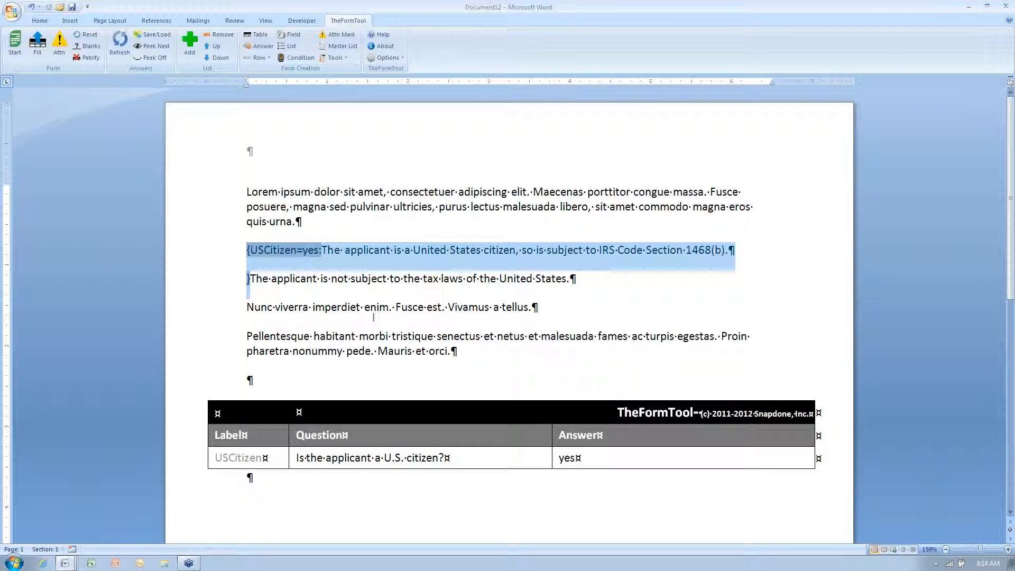
- Add a USCitizen condition with answer No to the "not subject to the tax laws" sentence, including its paragraph mark
{"action": "left_click_drag", "start_coordinate": [252, 280], "coordinate": [662, 274]}
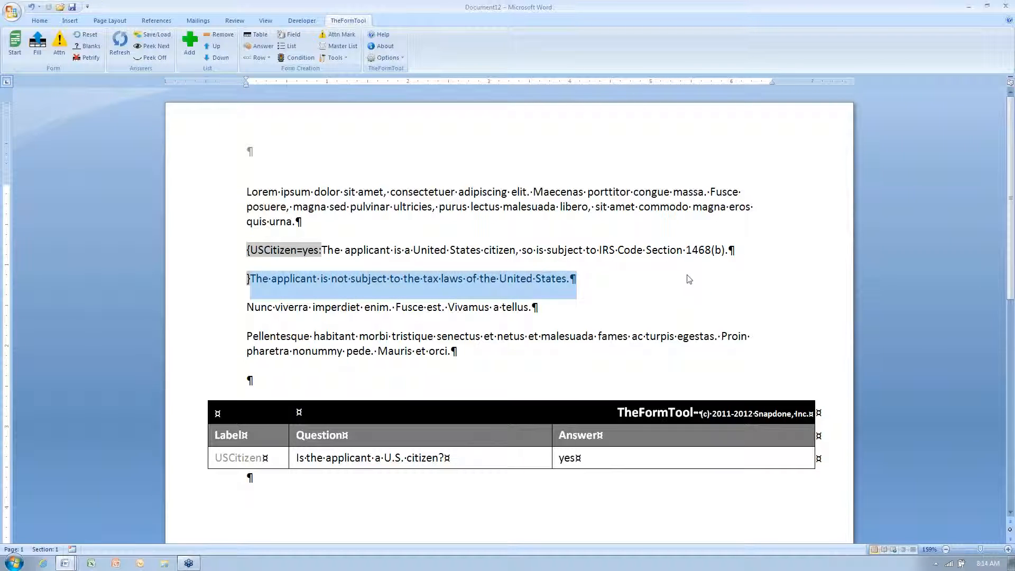
{"action": "left_click", "coordinate": [300, 57]}
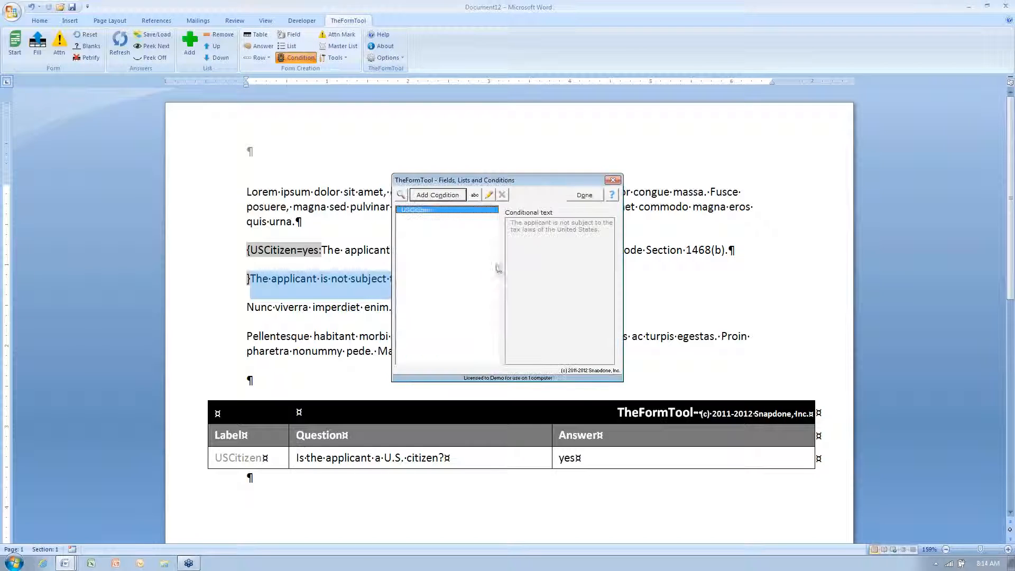
{"action": "left_click", "coordinate": [455, 195]}
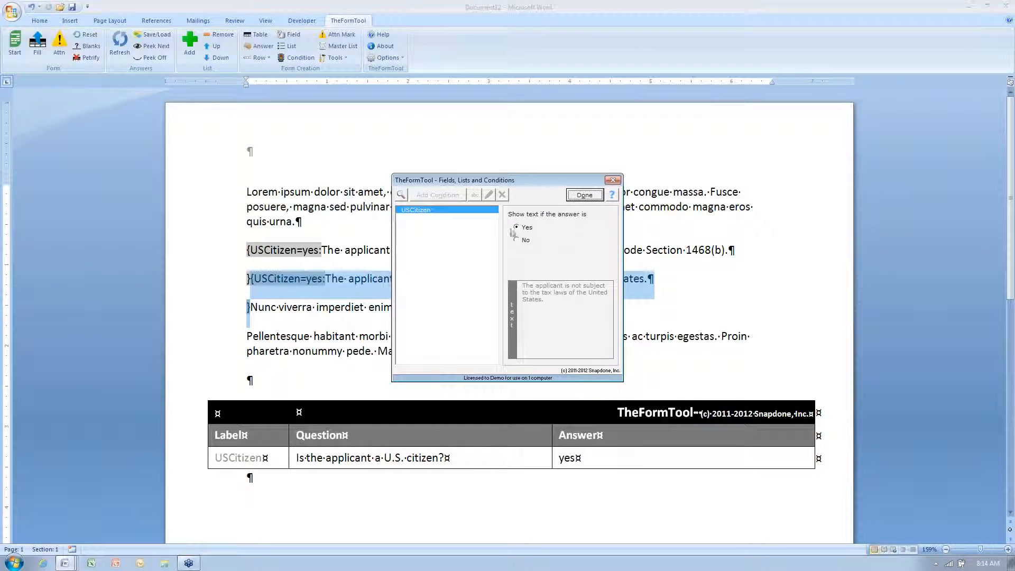
{"action": "left_click", "coordinate": [516, 239]}
{"action": "left_click", "coordinate": [584, 196]}
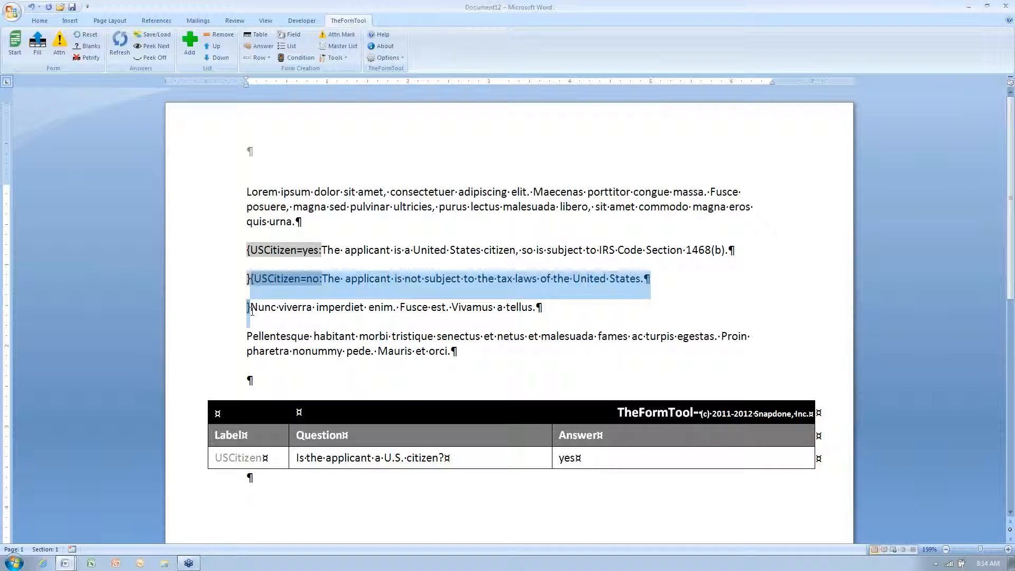
{"action": "left_click", "coordinate": [252, 306]}
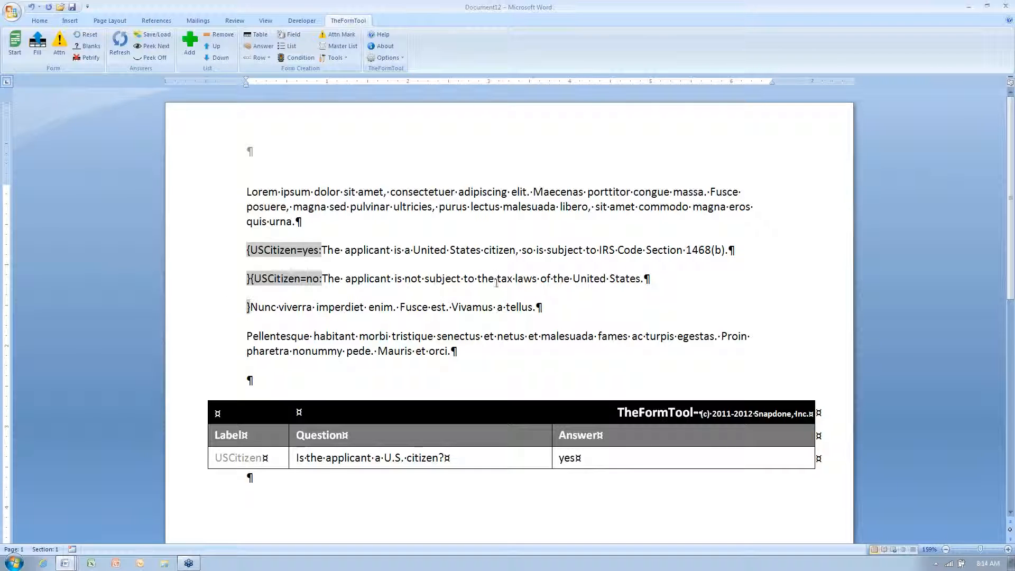
- Check that the "not subject to the tax laws" condition covers its paragraph mark, and fill the form with the USCitizen answer yes
{"action": "left_click_drag", "start_coordinate": [425, 279], "coordinate": [705, 286]}
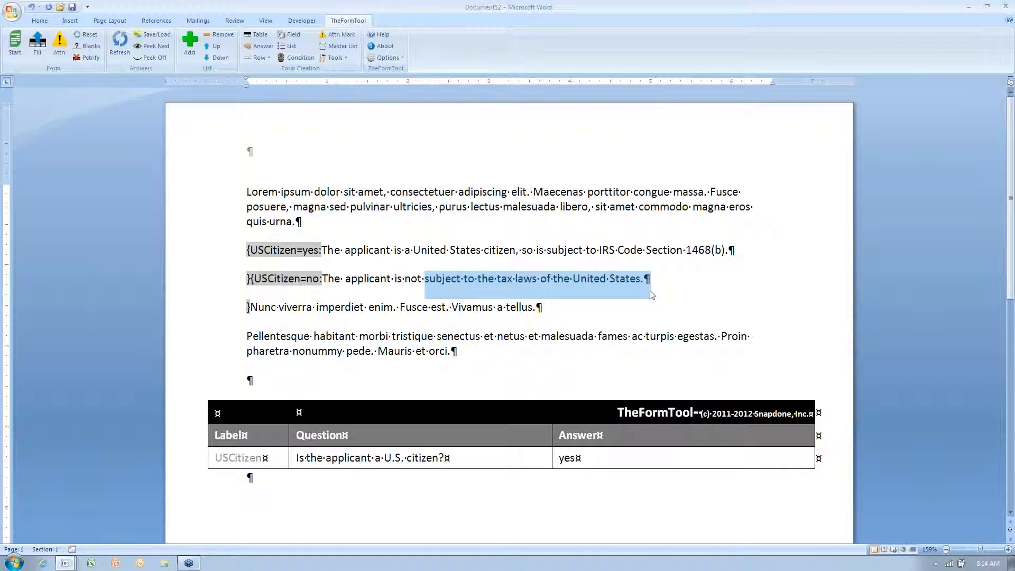
{"action": "left_click", "coordinate": [401, 279]}
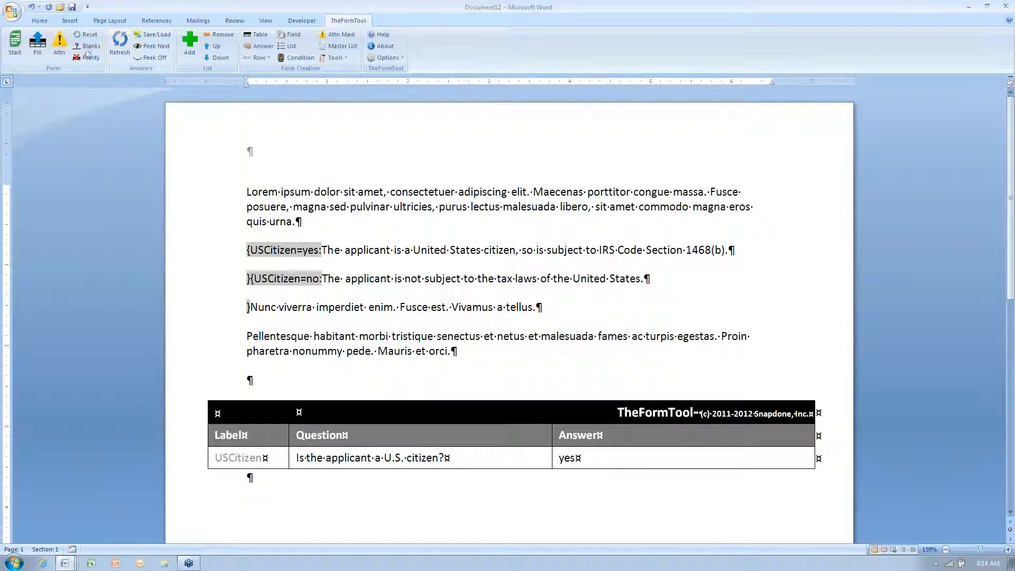
{"action": "left_click", "coordinate": [37, 50]}
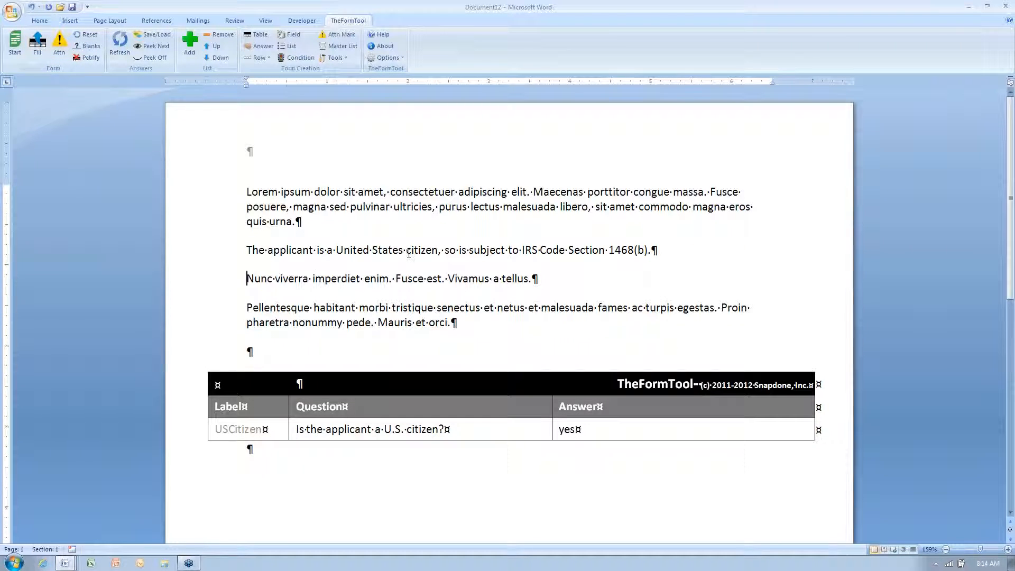
- Change the USCitizen answer to no, refill the form, and check the applicant paragraph and its spacing
{"action": "left_click", "coordinate": [568, 429]}
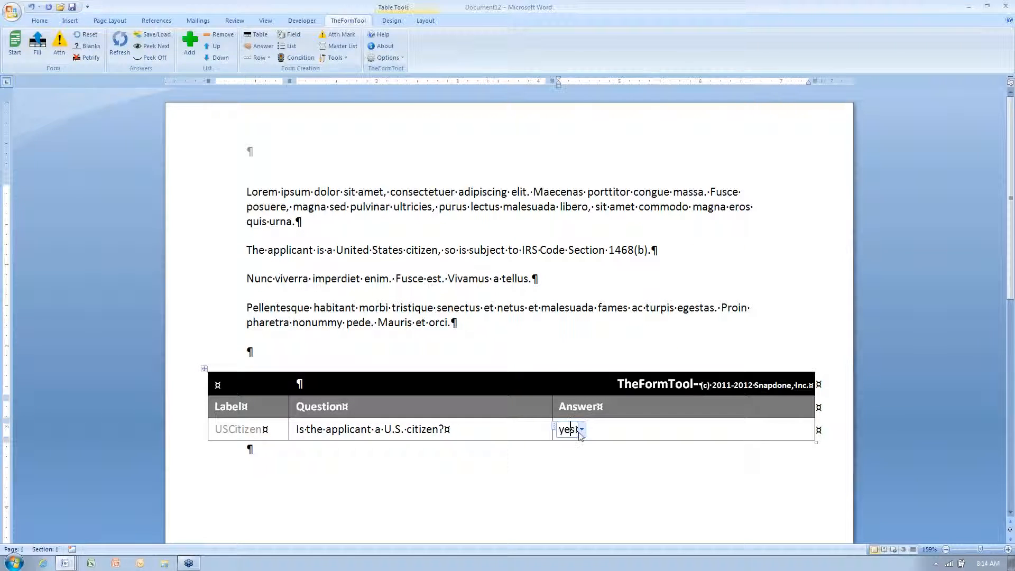
{"action": "left_click", "coordinate": [581, 429]}
{"action": "left_click", "coordinate": [561, 463]}
{"action": "left_click", "coordinate": [37, 46]}
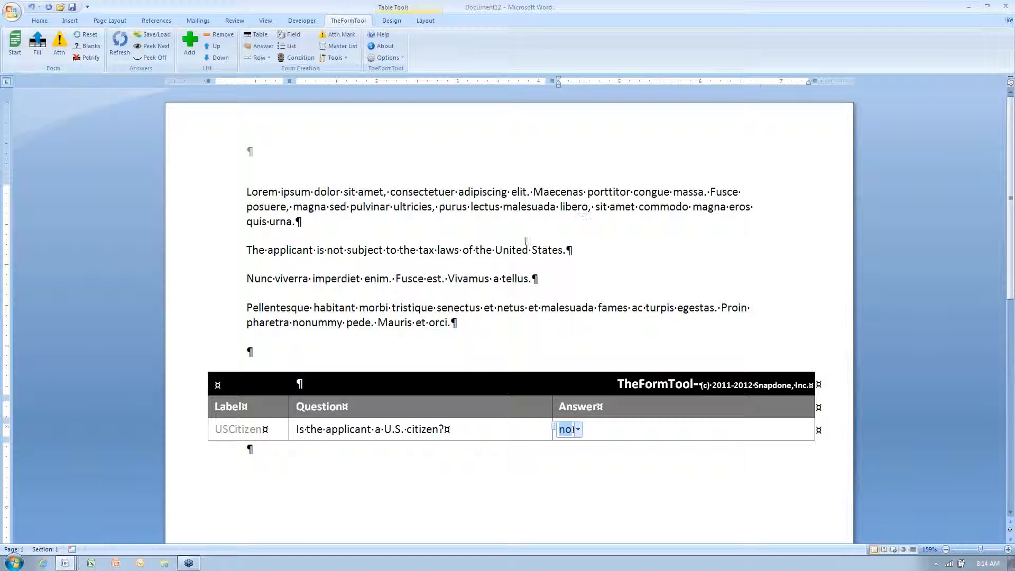
{"action": "left_click", "coordinate": [234, 263]}
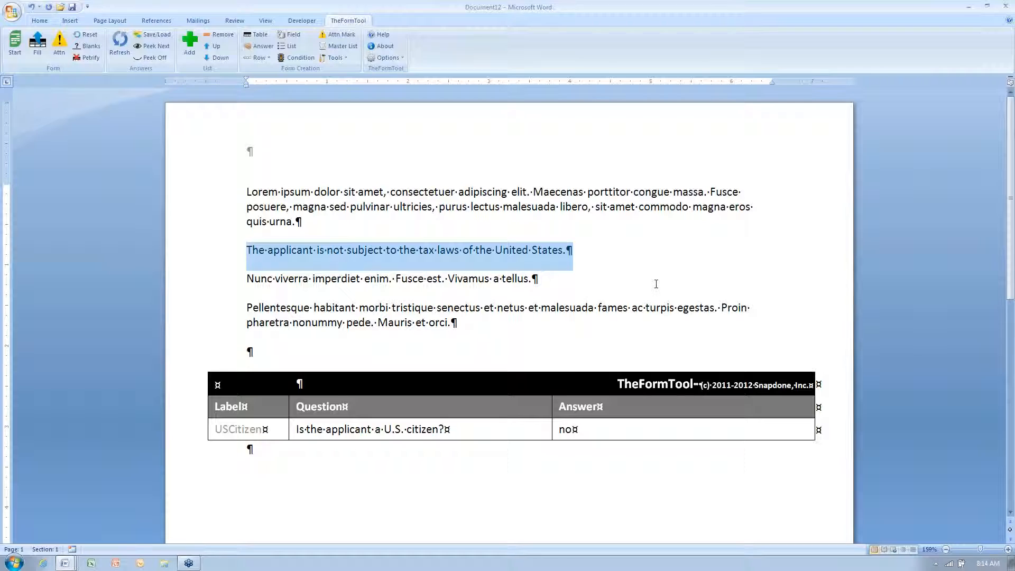
{"action": "left_click", "coordinate": [499, 258]}
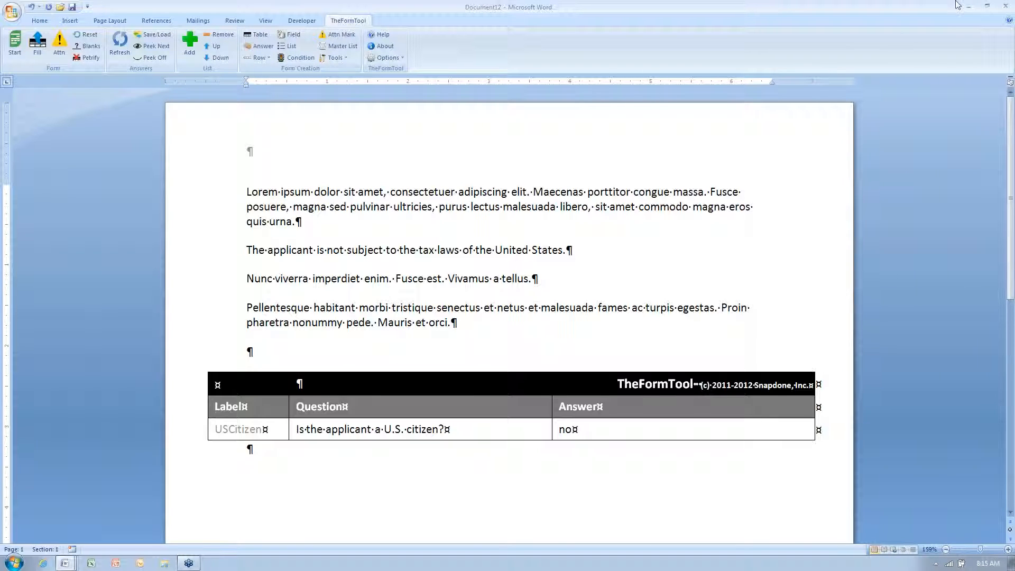
- Close Document12 without saving its changes and switch to Document11
{"action": "left_click", "coordinate": [1005, 7]}
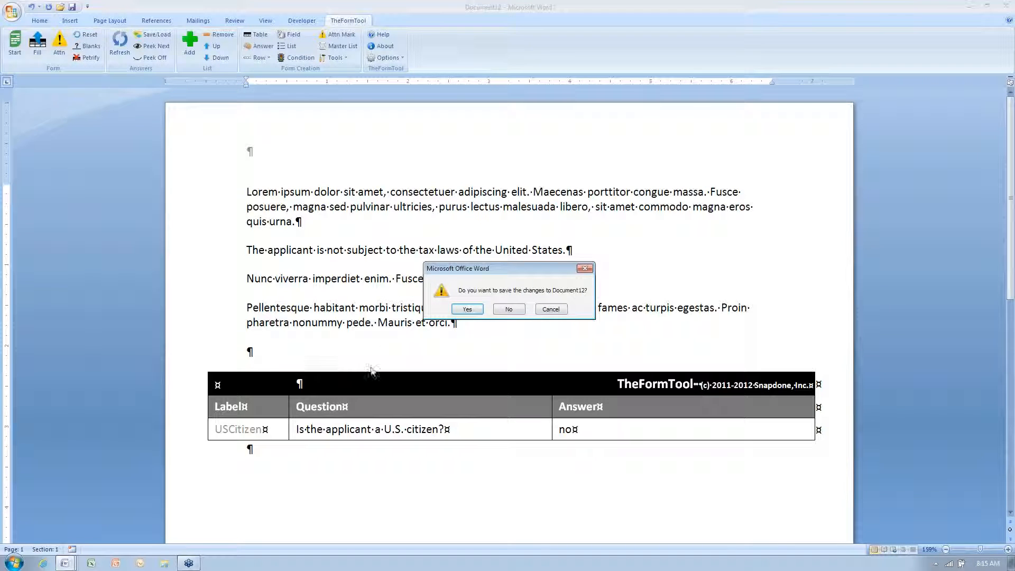
{"action": "left_click", "coordinate": [509, 309]}
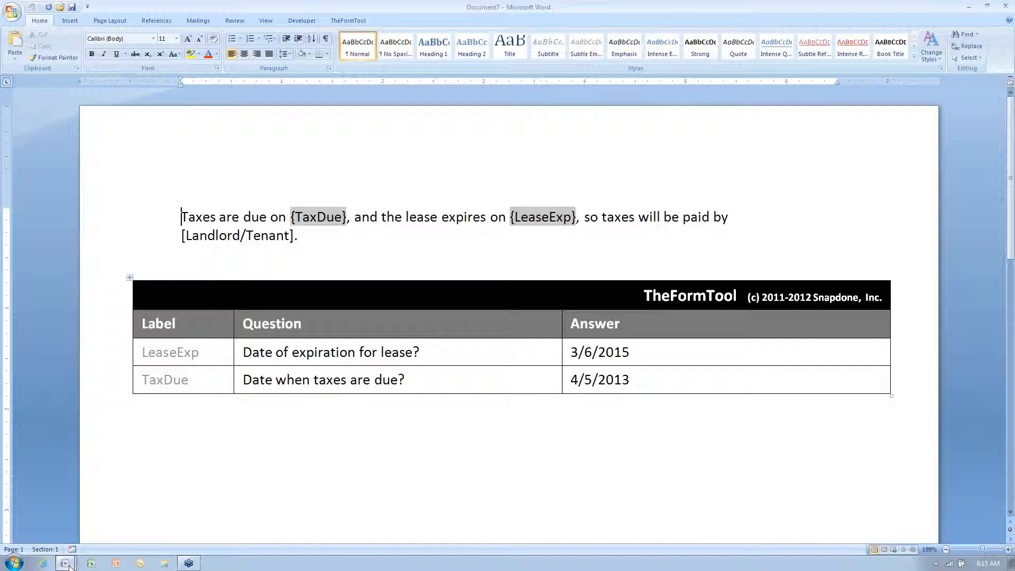
{"action": "left_click", "coordinate": [70, 564]}
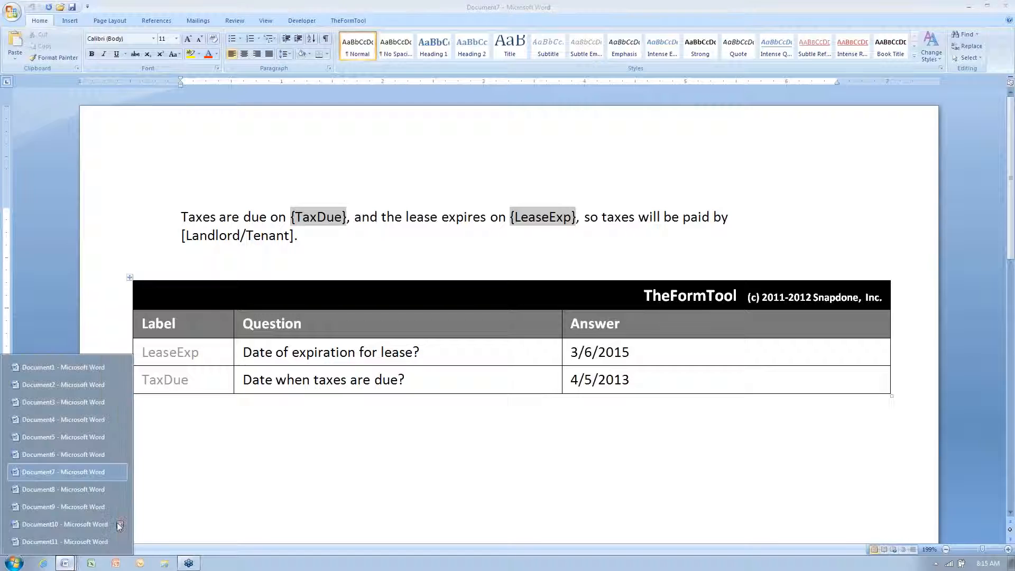
{"action": "left_click", "coordinate": [102, 543]}
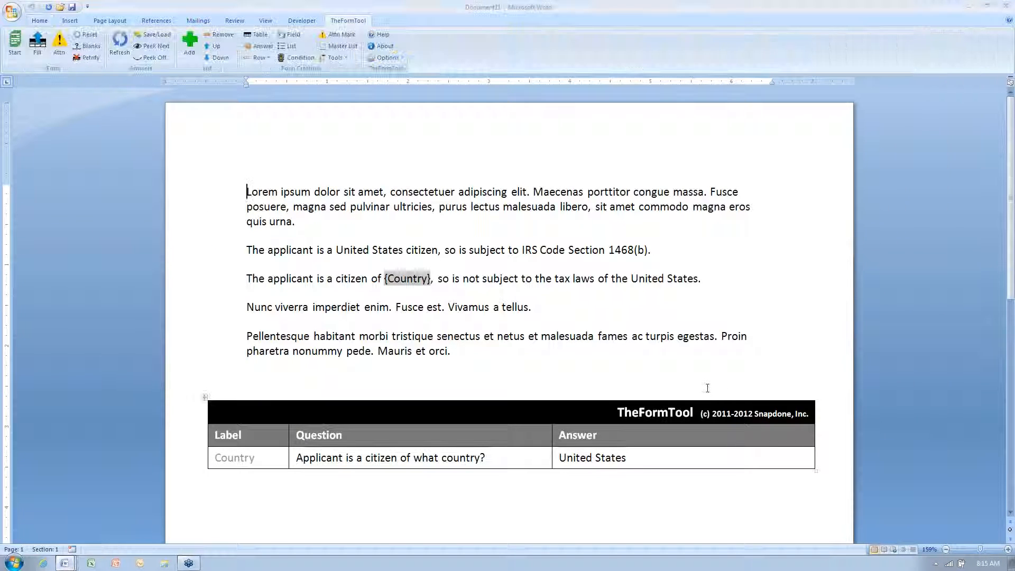
- Examine the choices defined for the Country answer and those offered in its answer cell
{"action": "left_click", "coordinate": [629, 458]}
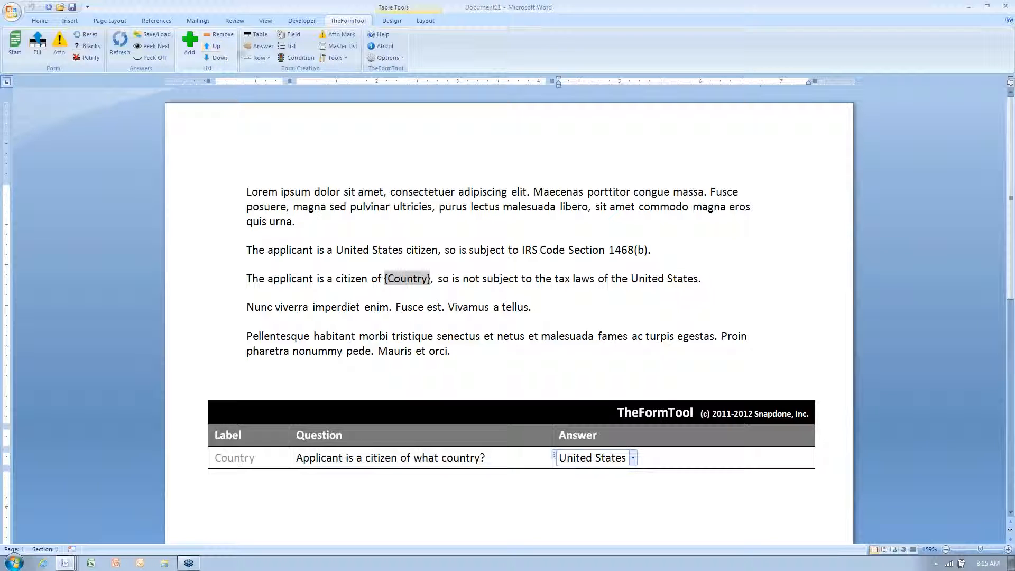
{"action": "left_click", "coordinate": [259, 46]}
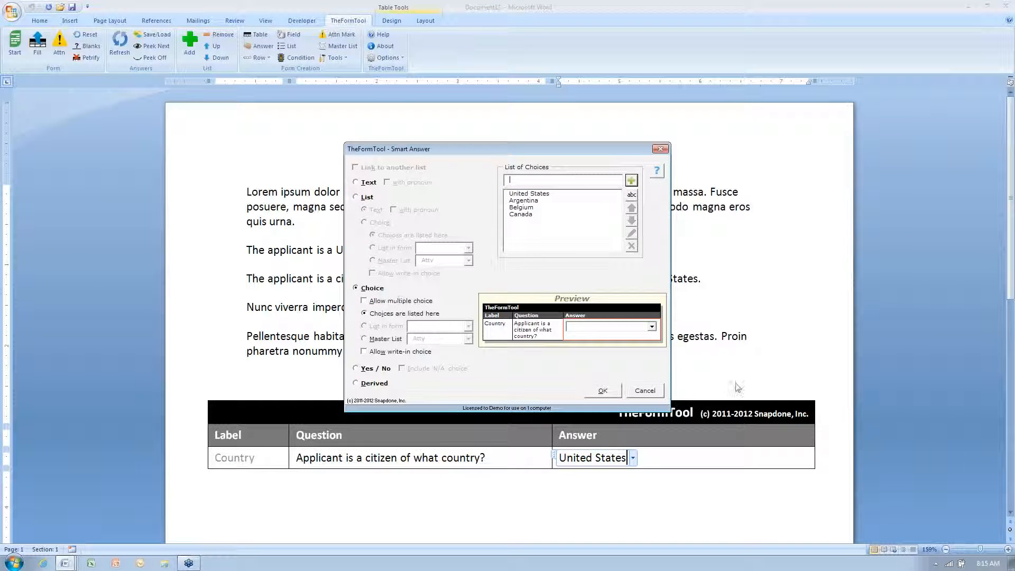
{"action": "left_click", "coordinate": [645, 391]}
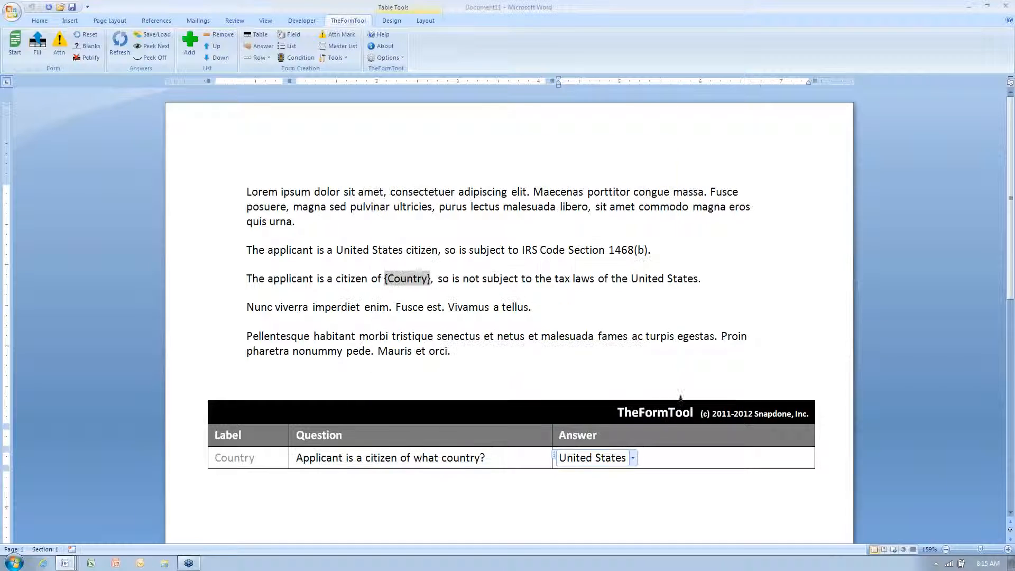
{"action": "left_click", "coordinate": [633, 458]}
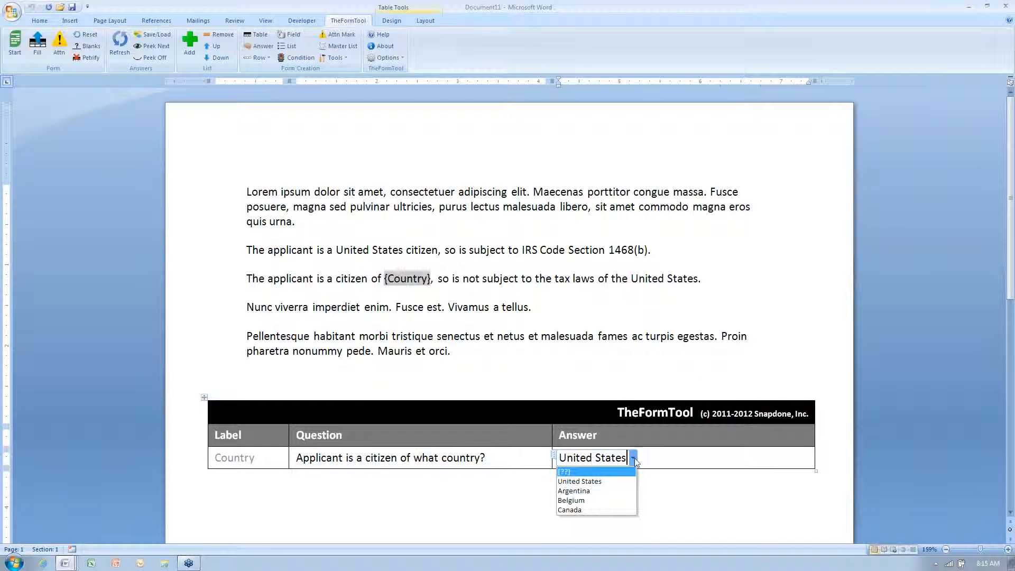
{"action": "left_click", "coordinate": [633, 459]}
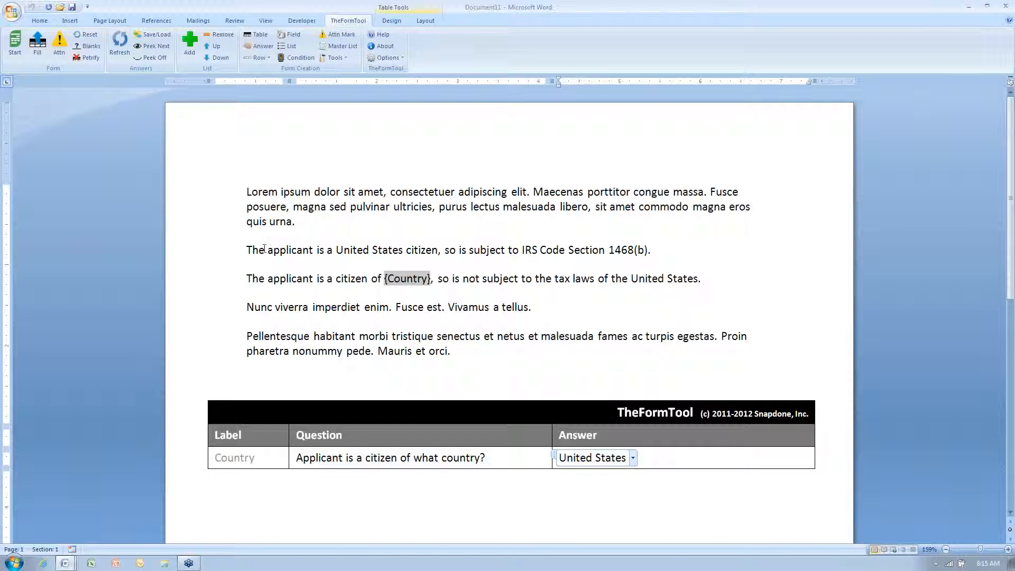
- Add a Country condition to the United States citizen paragraph, including its paragraph mark, showing it if any of United States is chosen
{"action": "left_click", "coordinate": [229, 259]}
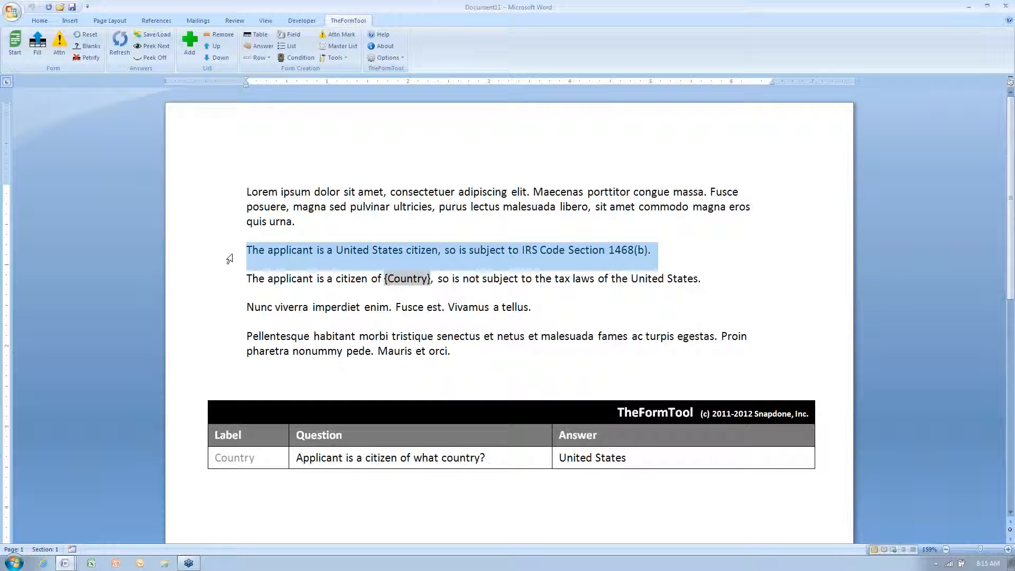
{"action": "left_click", "coordinate": [227, 283]}
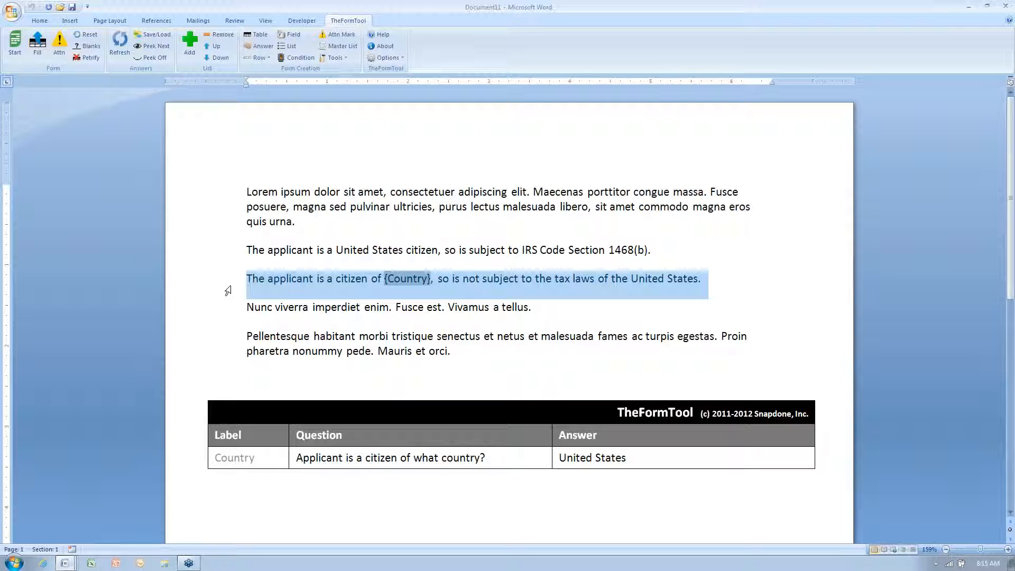
{"action": "left_click", "coordinate": [228, 254]}
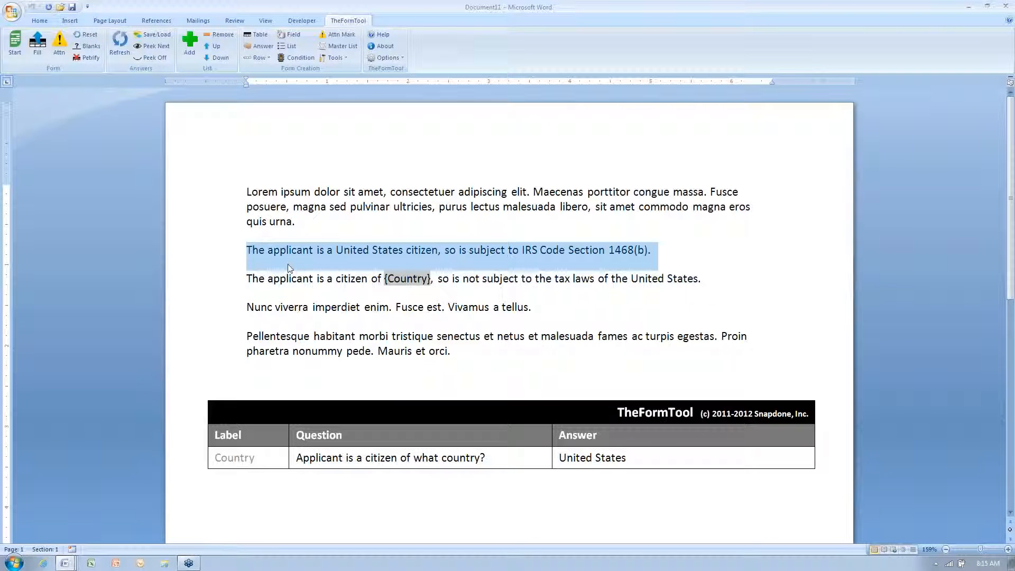
{"action": "left_click", "coordinate": [290, 58]}
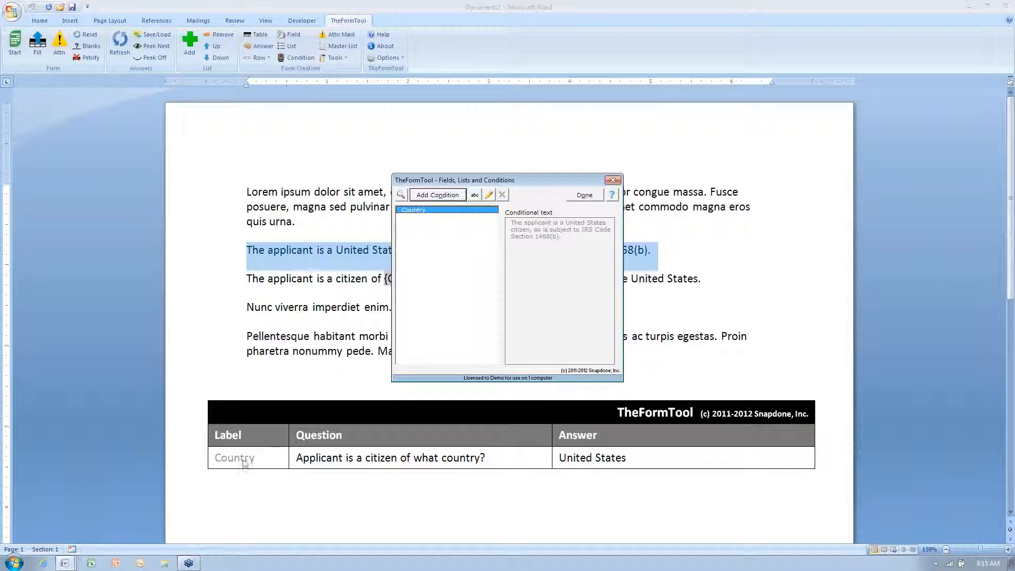
{"action": "left_click", "coordinate": [454, 196]}
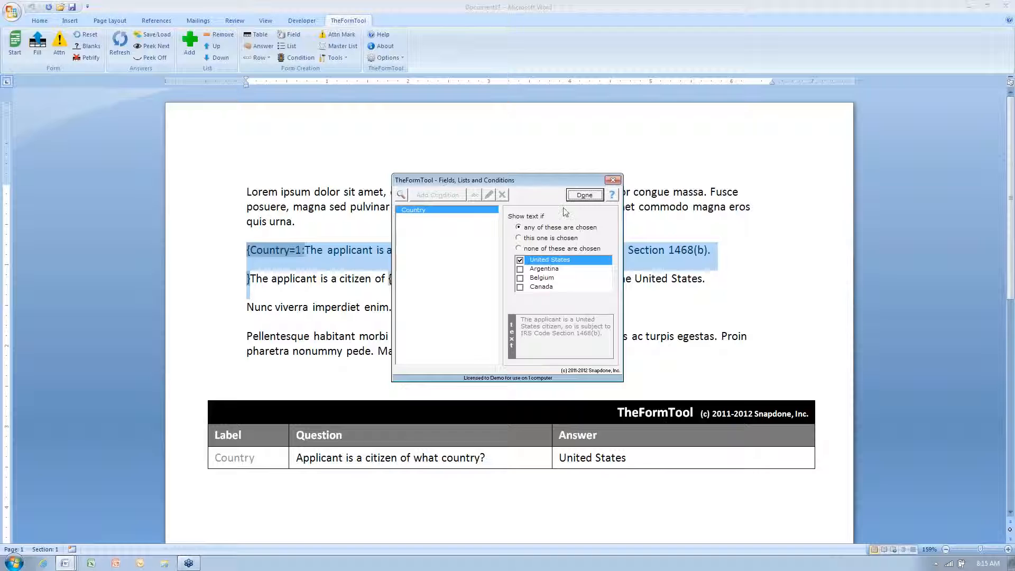
{"action": "left_click_drag", "start_coordinate": [557, 182], "coordinate": [832, 106]}
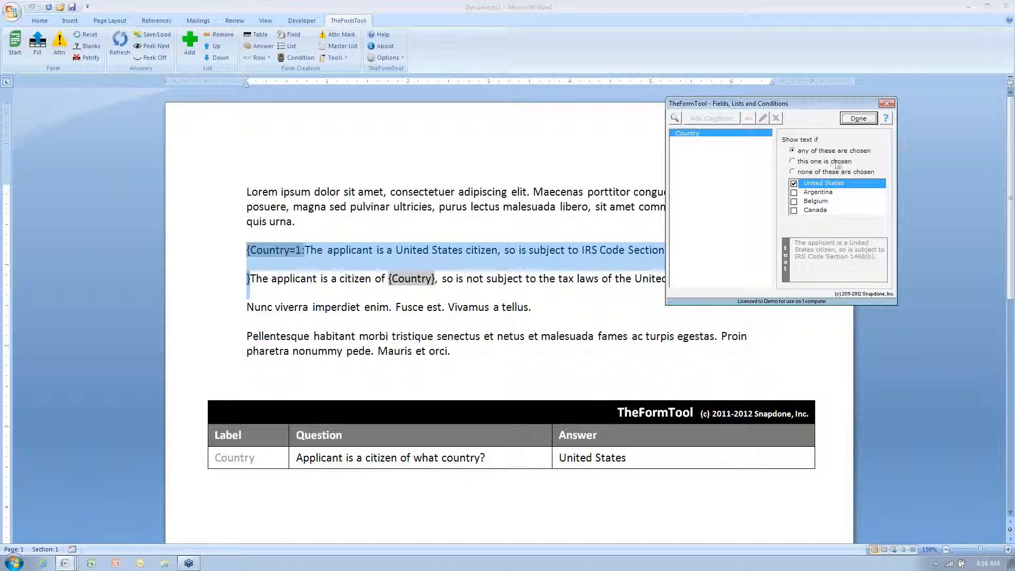
{"action": "left_click", "coordinate": [856, 119]}
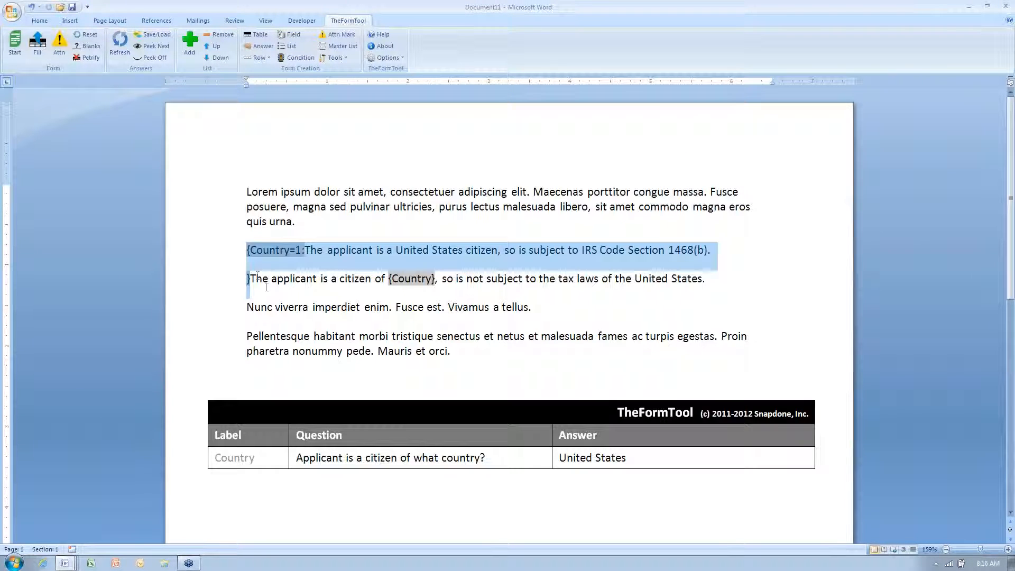
- Add a Country condition to the "applicant is a citizen of {Country}" paragraph, showing it if none of United States is chosen
{"action": "left_click_drag", "start_coordinate": [251, 279], "coordinate": [782, 288]}
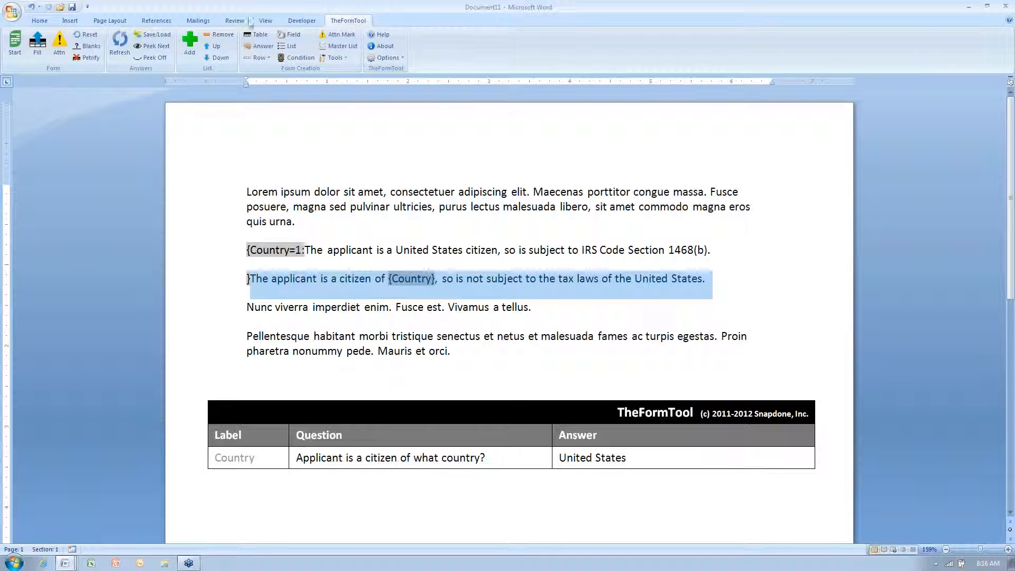
{"action": "left_click", "coordinate": [294, 58]}
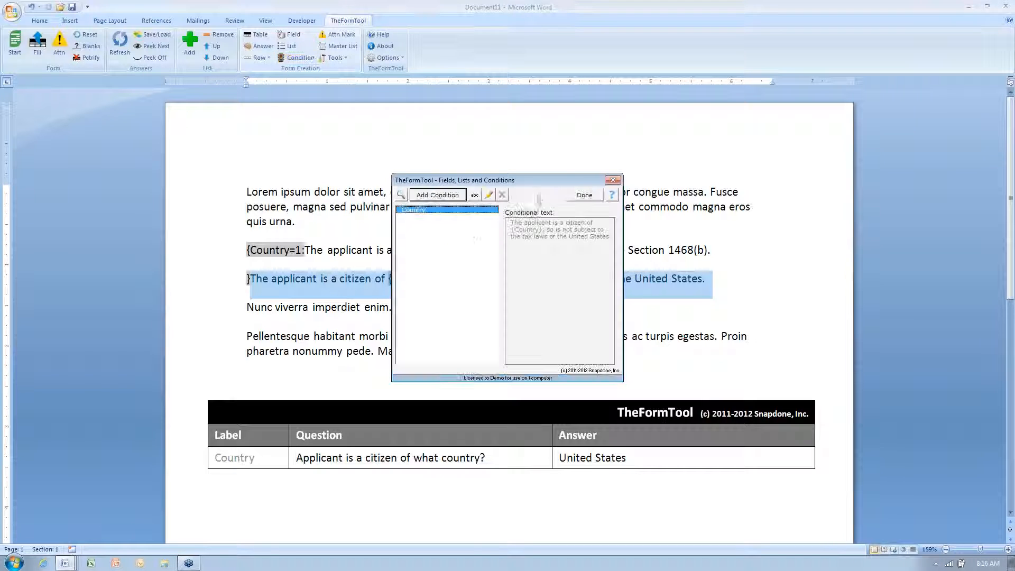
{"action": "left_click", "coordinate": [437, 196]}
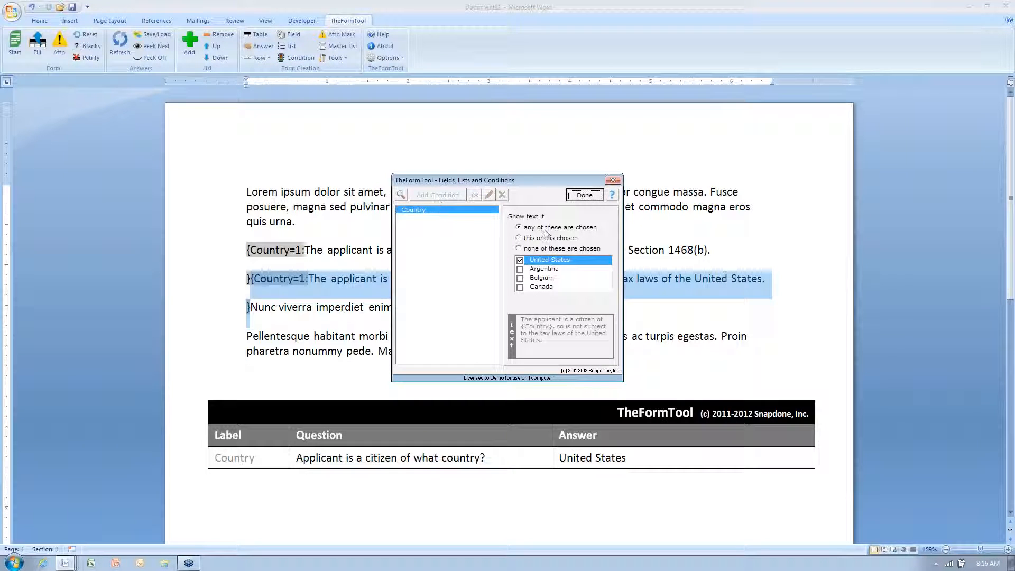
{"action": "left_click", "coordinate": [518, 248]}
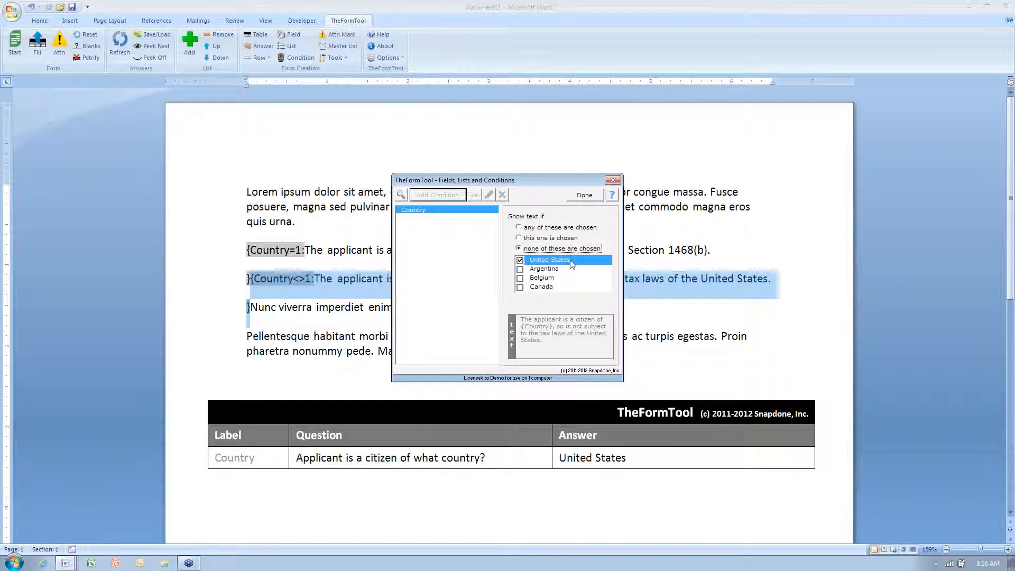
- Try showing the {Country} paragraph if any of Argentina, Belgium and Canada are chosen, with United States unticked
{"action": "left_click", "coordinate": [520, 269]}
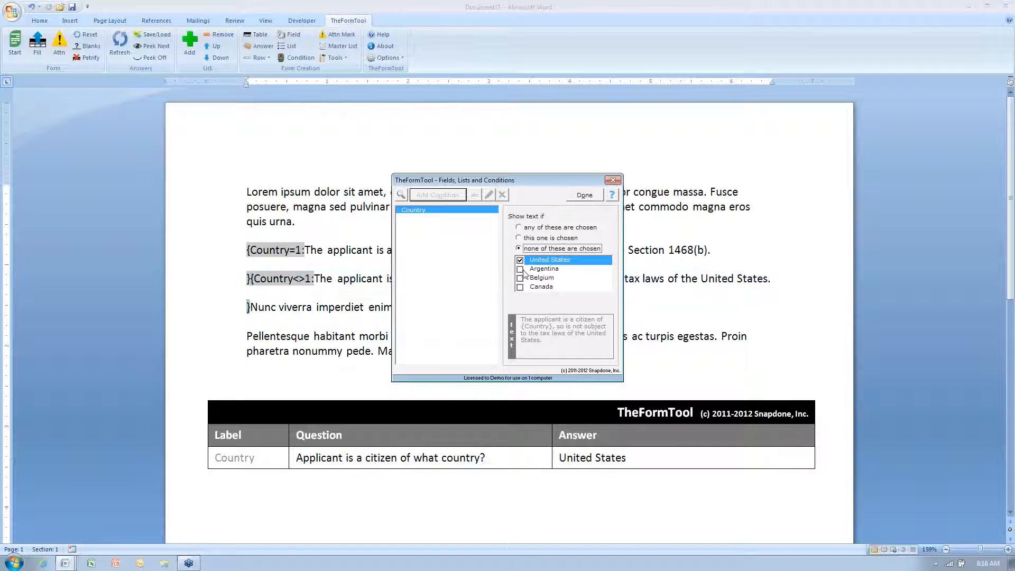
{"action": "left_click", "coordinate": [520, 278]}
{"action": "left_click", "coordinate": [520, 287]}
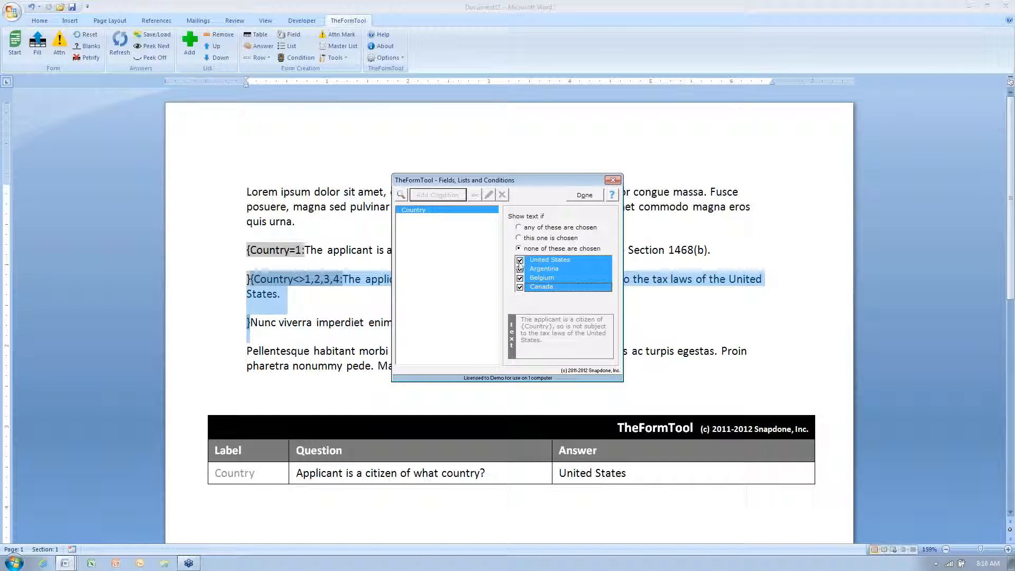
{"action": "left_click", "coordinate": [520, 260]}
{"action": "left_click", "coordinate": [524, 227]}
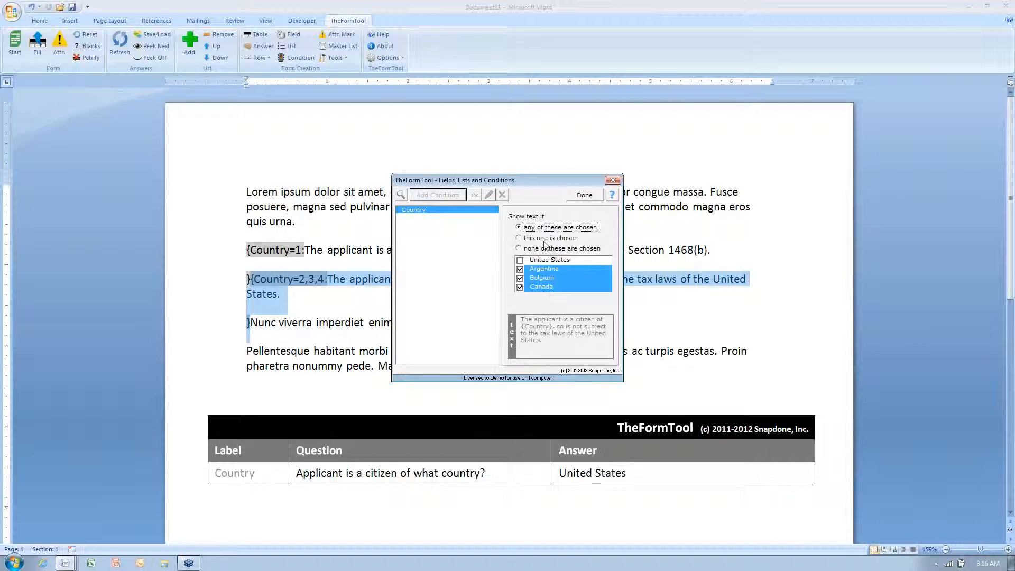
- Set the {Country} paragraph's condition to "none of these are chosen" with only United States ticked, and finish the condition
{"action": "left_click", "coordinate": [518, 248]}
{"action": "left_click", "coordinate": [519, 260]}
{"action": "left_click", "coordinate": [520, 269]}
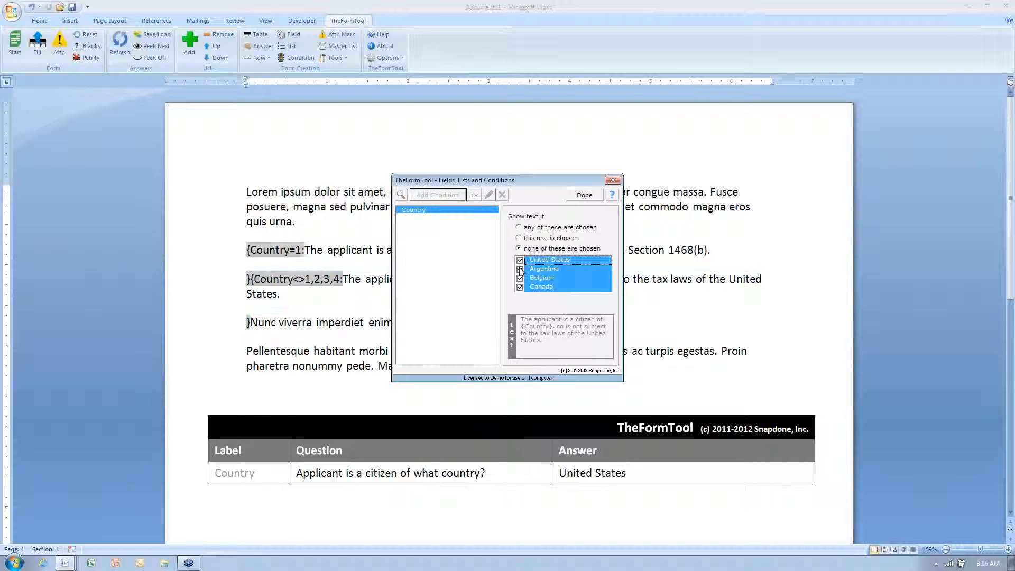
{"action": "left_click", "coordinate": [520, 278]}
{"action": "left_click", "coordinate": [520, 287]}
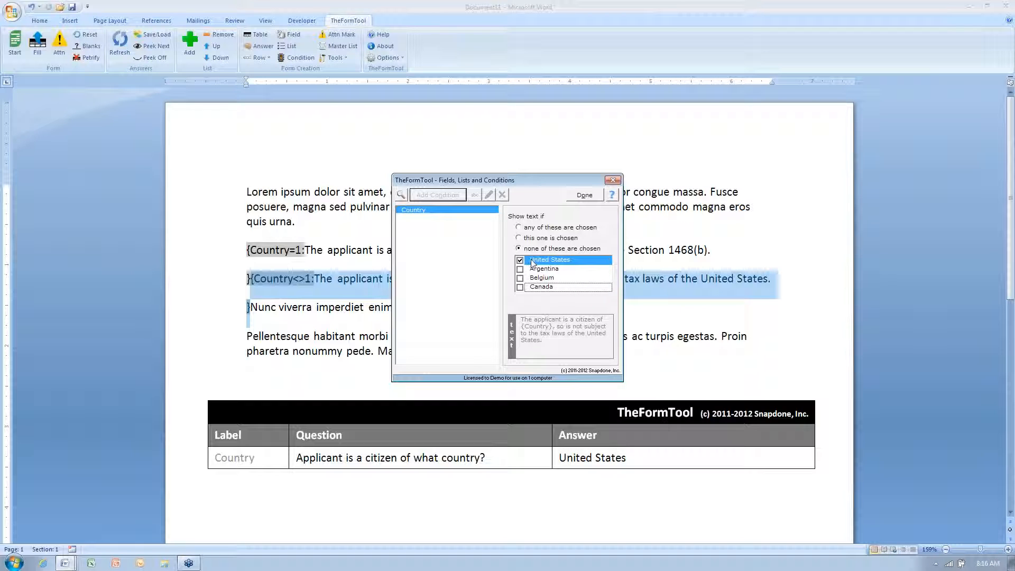
{"action": "left_click", "coordinate": [583, 195]}
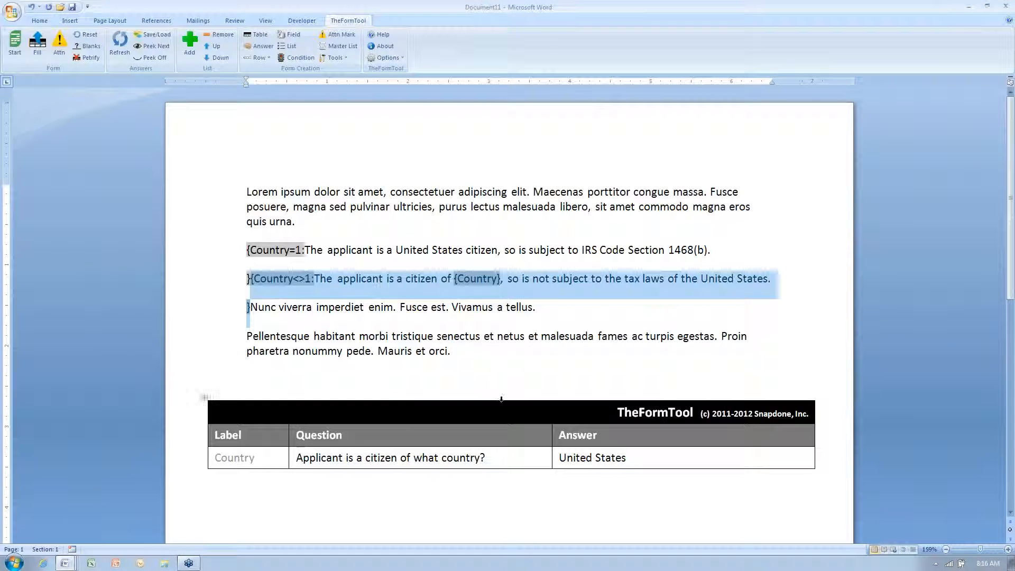
- Fill the form using the Country answer United States
{"action": "left_click", "coordinate": [579, 457]}
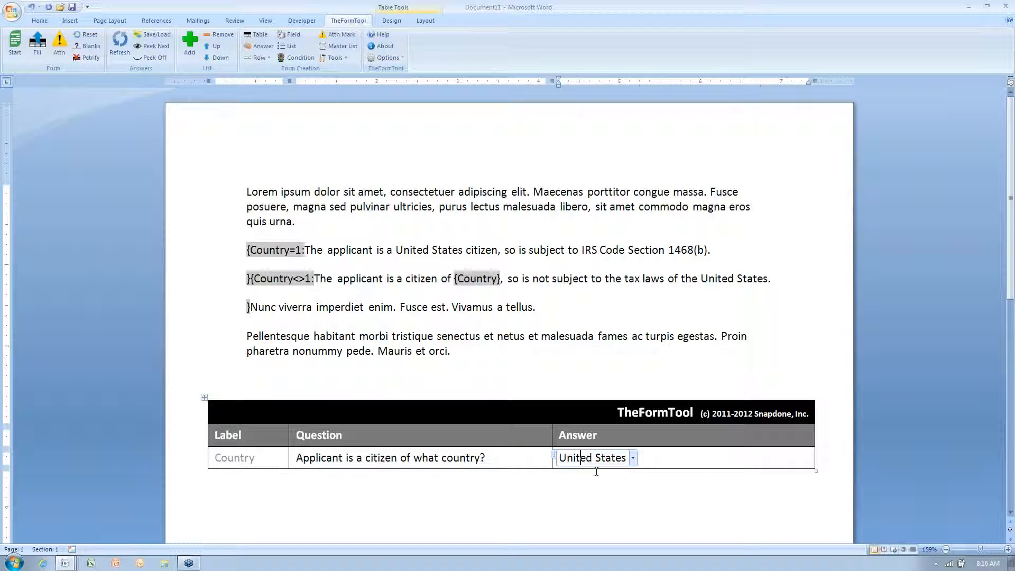
{"action": "left_click", "coordinate": [37, 43]}
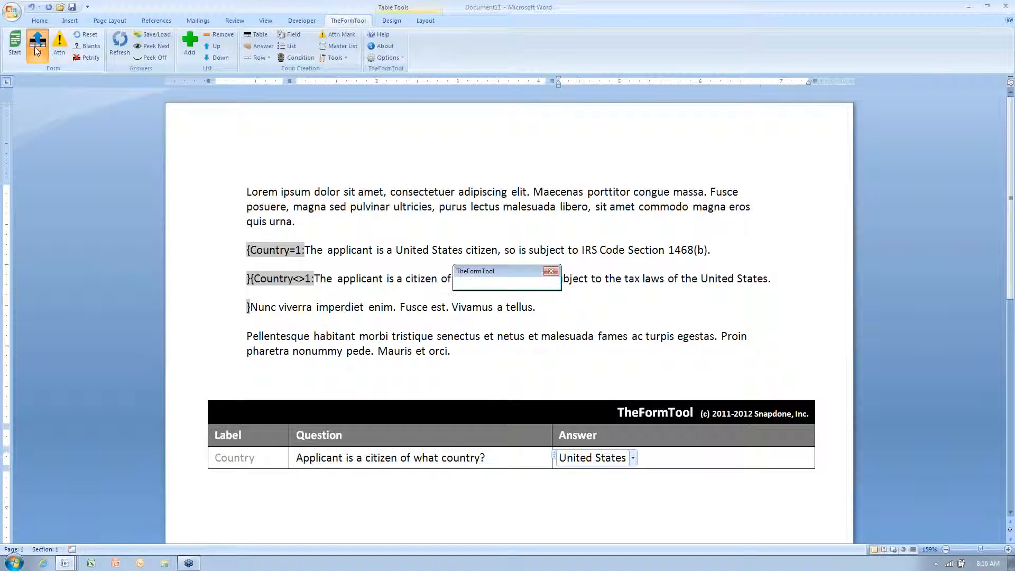
- Set the Country answer to Belgium, fill the form, and select the applicant paragraph to check it
{"action": "left_click", "coordinate": [217, 257]}
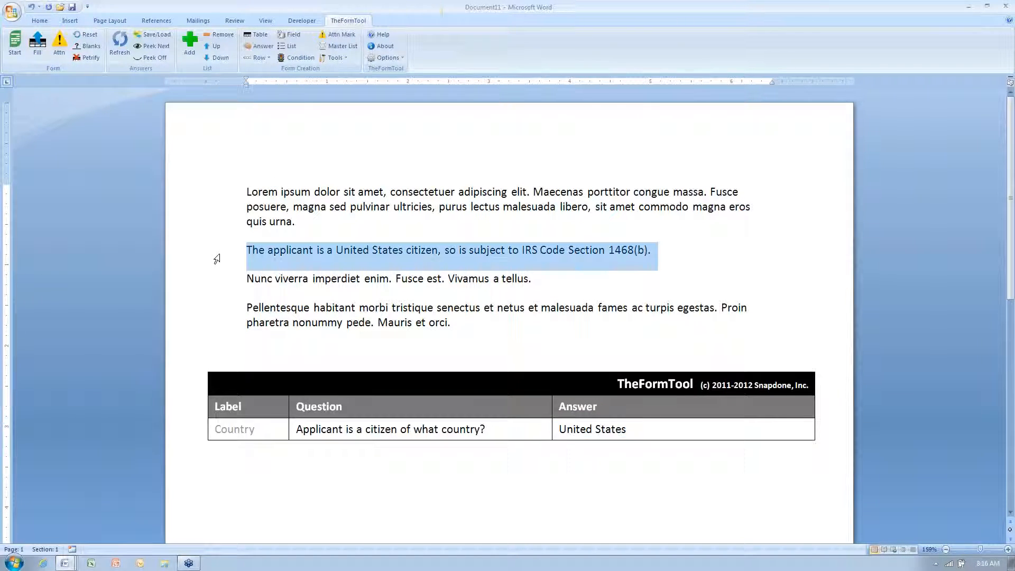
{"action": "left_click", "coordinate": [614, 429]}
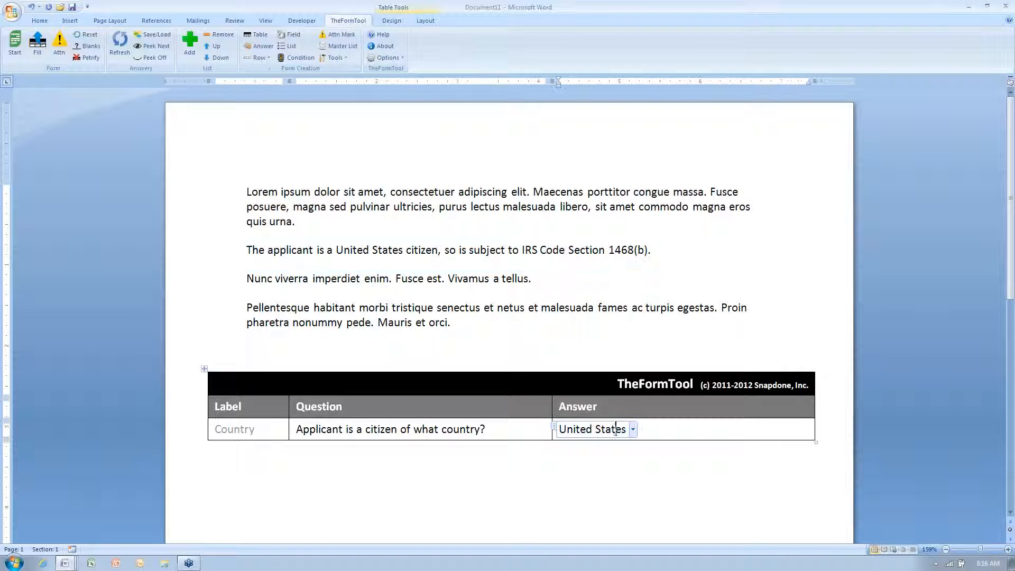
{"action": "left_click", "coordinate": [633, 429]}
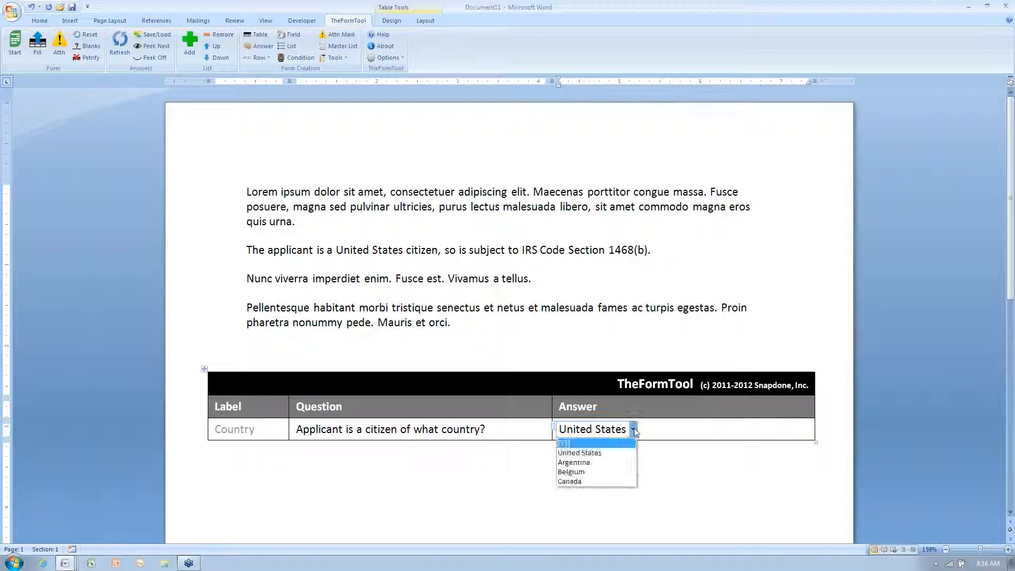
{"action": "left_click", "coordinate": [579, 471]}
{"action": "left_click", "coordinate": [37, 43]}
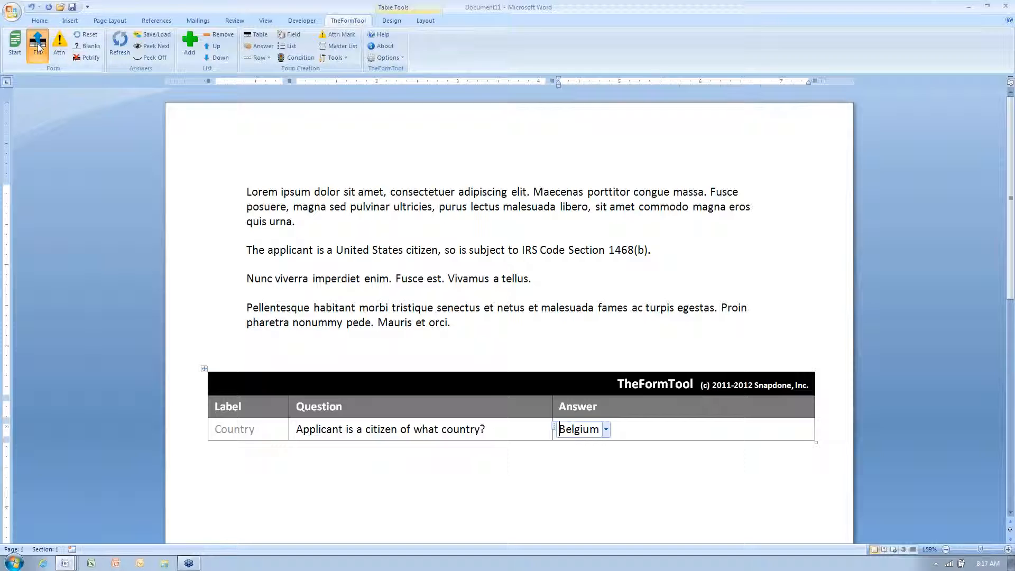
{"action": "left_click", "coordinate": [220, 251]}
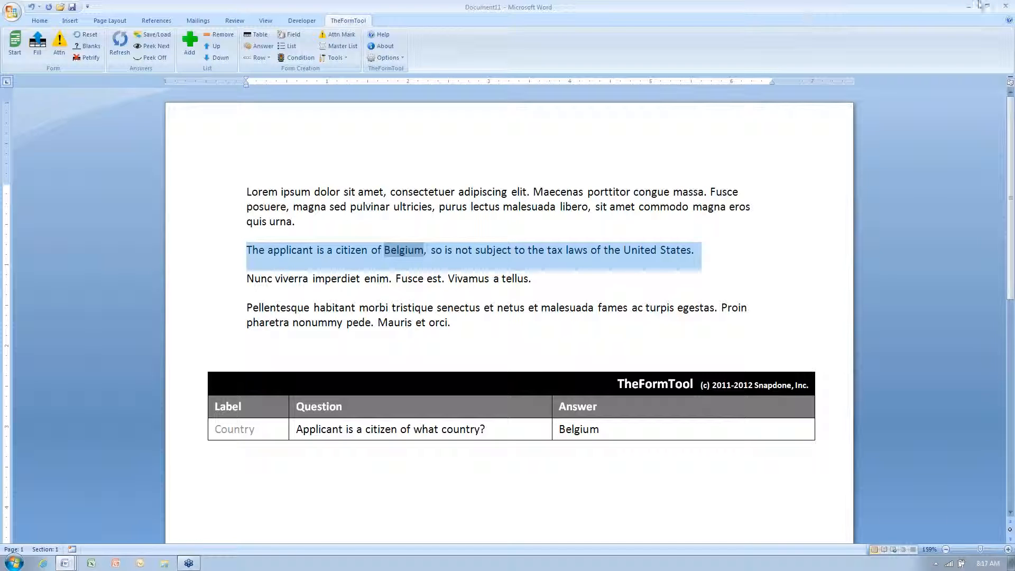
- Close Document11 without saving its changes and switch to the open SELLER signature-block form, Document10
{"action": "left_click", "coordinate": [1005, 5]}
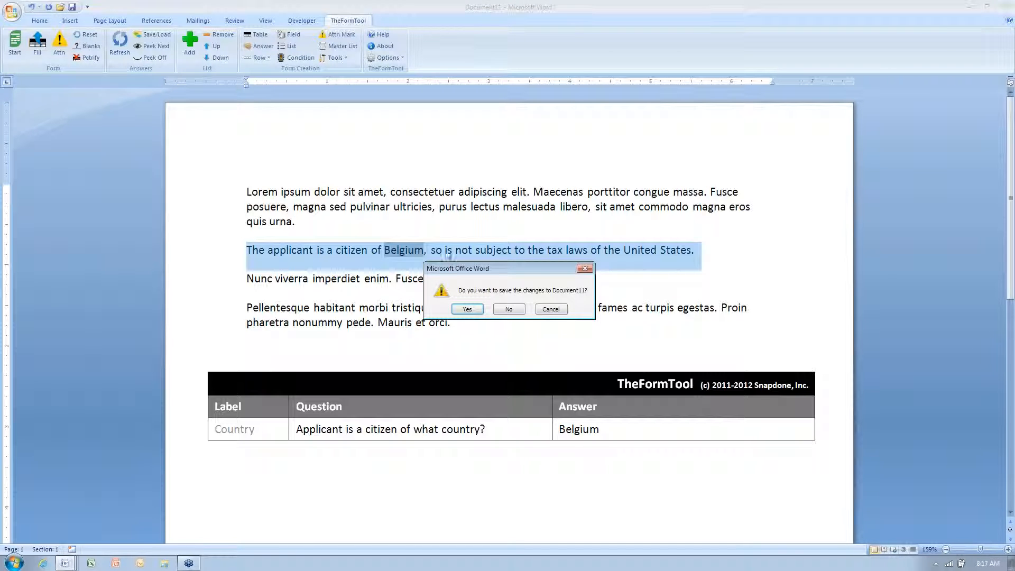
{"action": "left_click", "coordinate": [509, 309]}
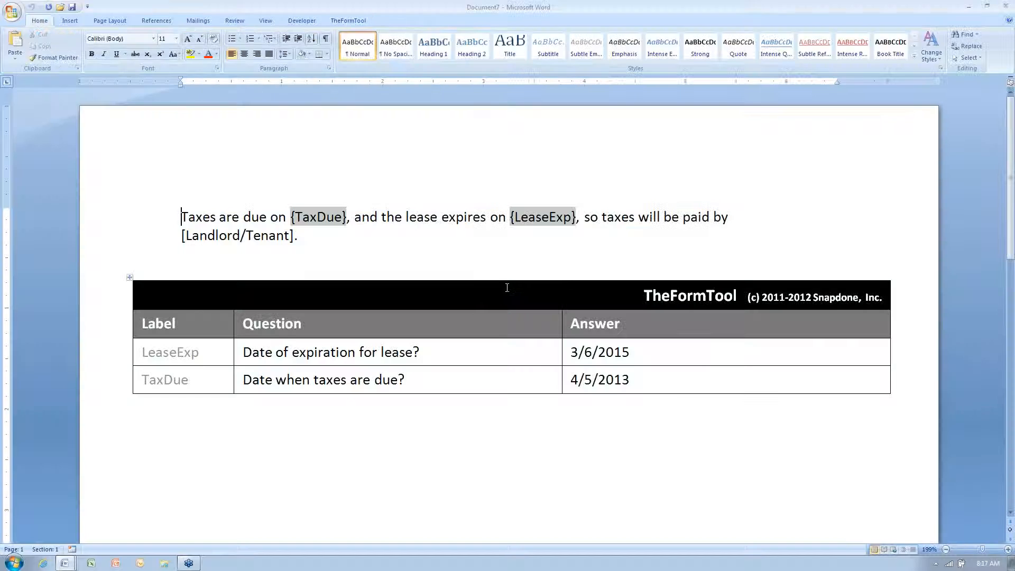
{"action": "left_click", "coordinate": [57, 564]}
{"action": "left_click", "coordinate": [113, 540]}
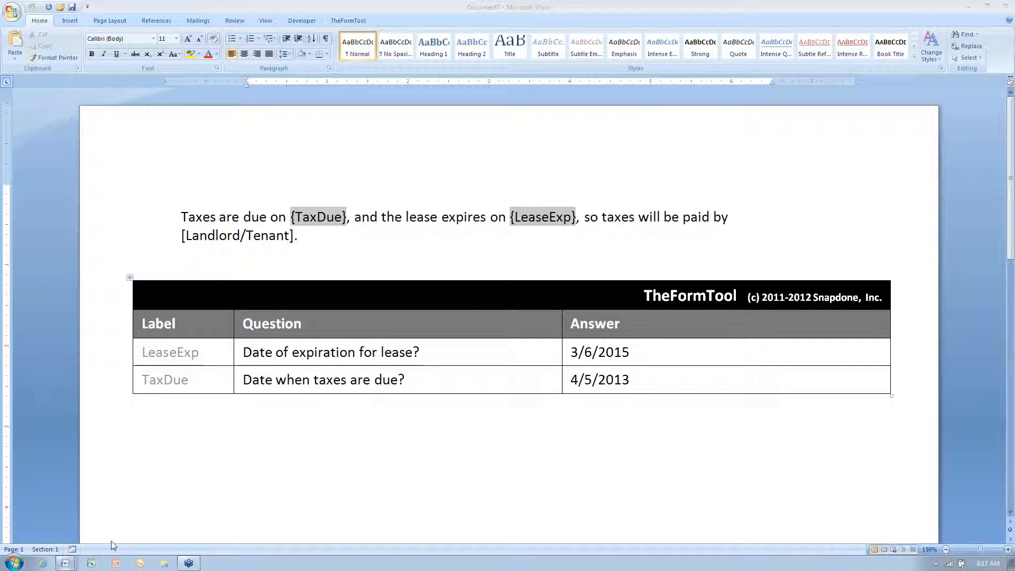
- Examine the seller name answer's Smart Answer settings, its pronoun choices, and the individual and corporation signature blocks
{"action": "left_click", "coordinate": [601, 450]}
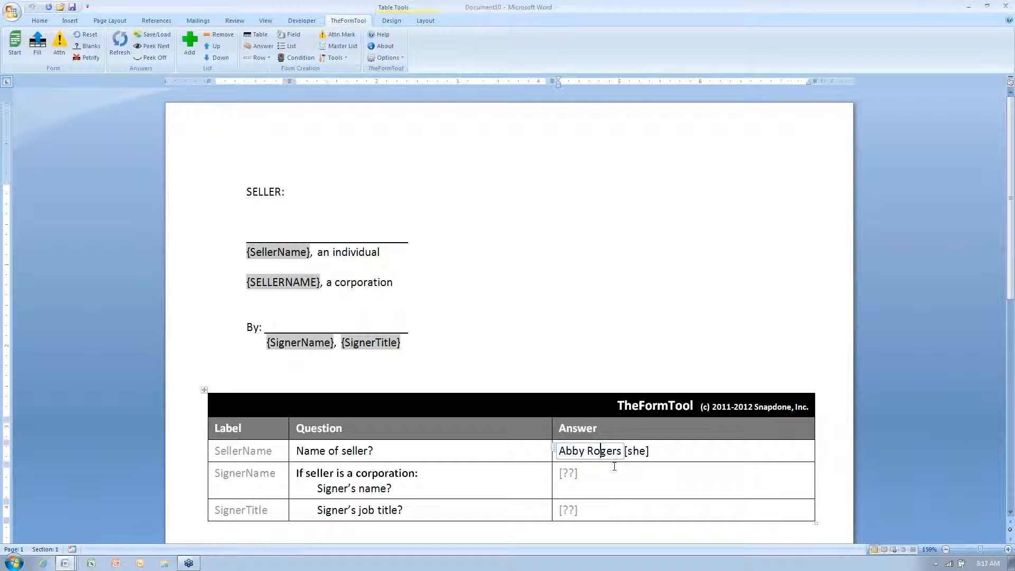
{"action": "left_click", "coordinate": [259, 46]}
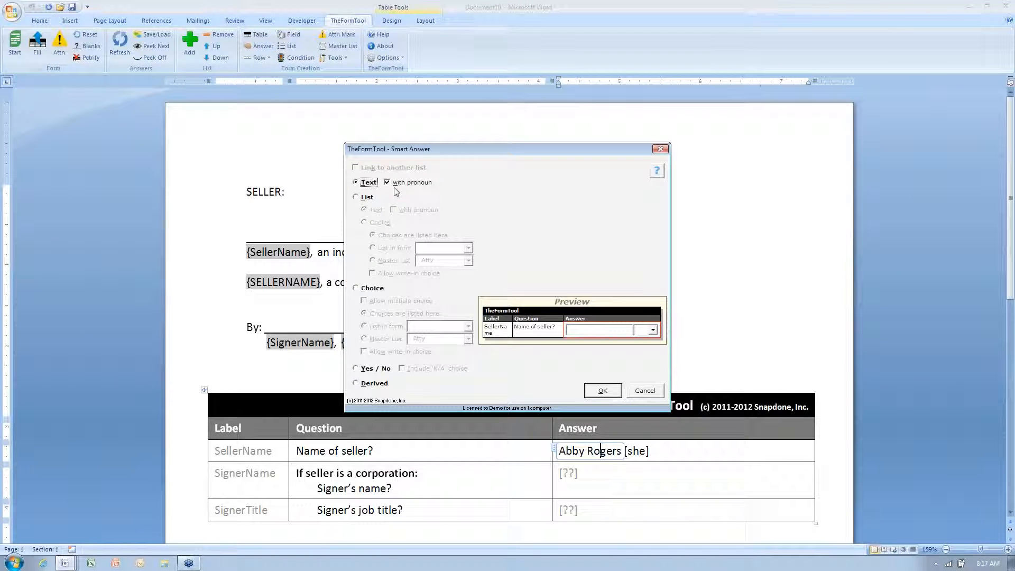
{"action": "left_click", "coordinate": [645, 390]}
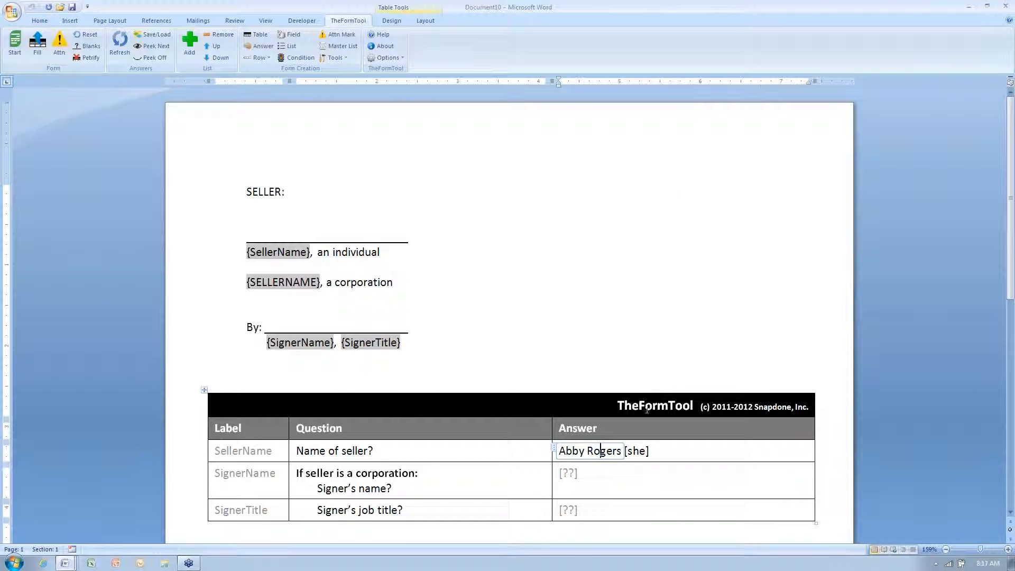
{"action": "left_click", "coordinate": [645, 450]}
{"action": "left_click", "coordinate": [655, 453]}
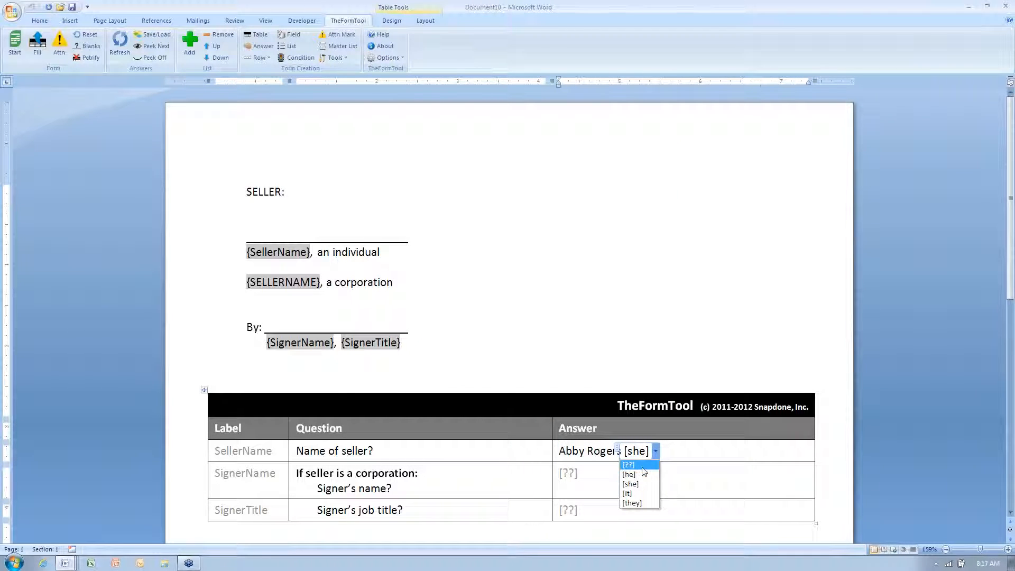
{"action": "left_click", "coordinate": [656, 452]}
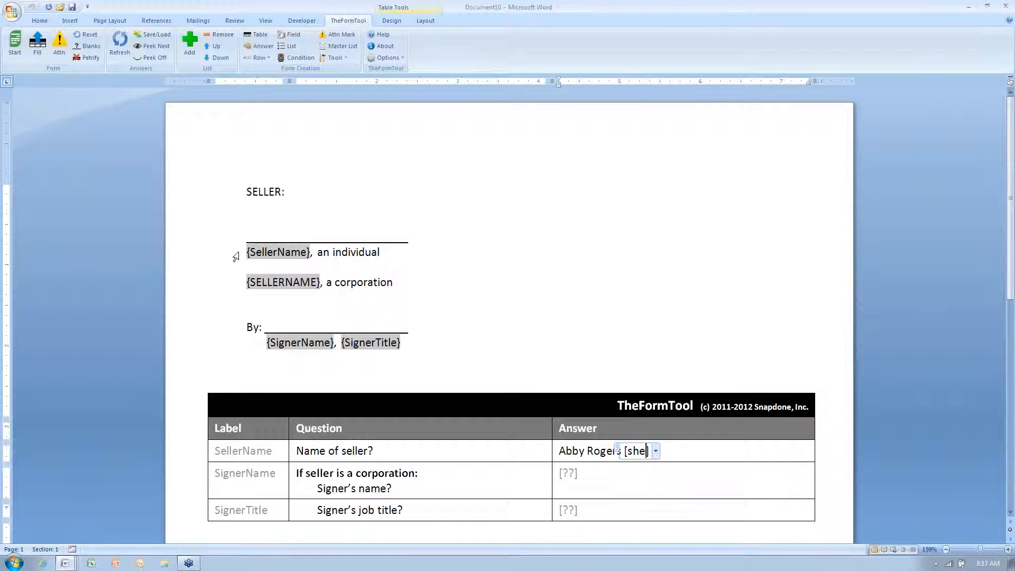
{"action": "left_click_drag", "start_coordinate": [209, 243], "coordinate": [208, 256]}
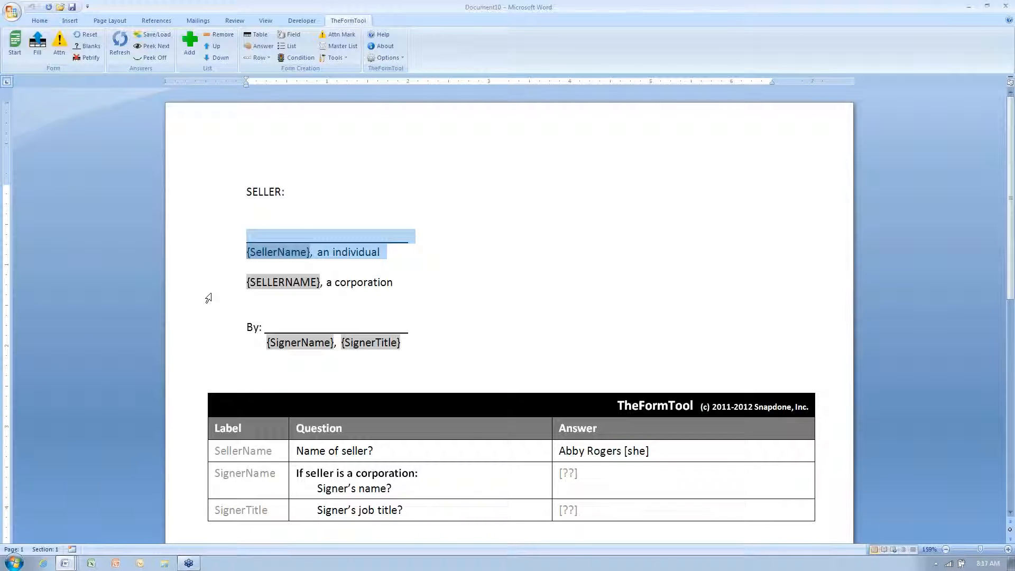
{"action": "left_click_drag", "start_coordinate": [209, 288], "coordinate": [208, 343]}
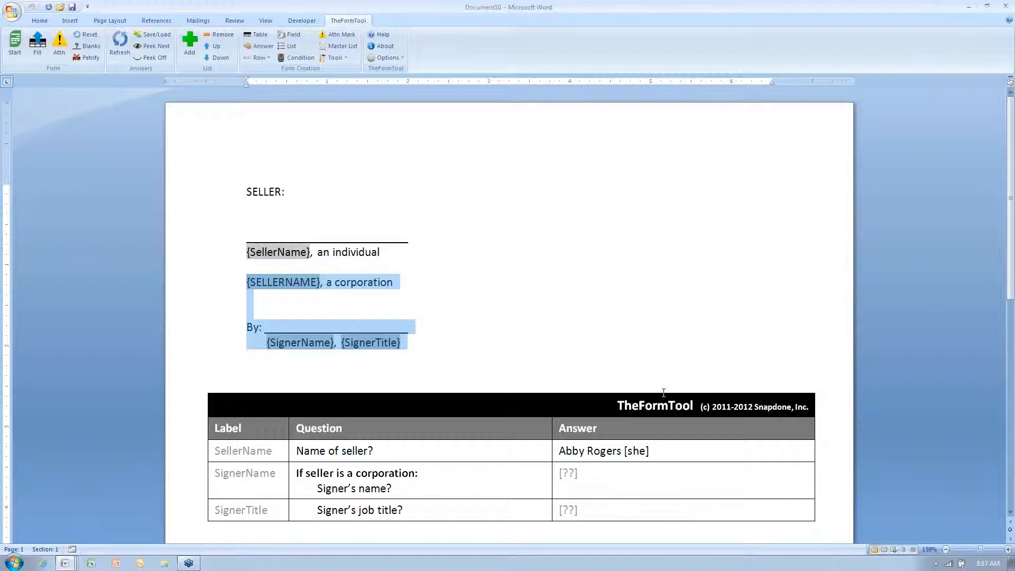
{"action": "left_click", "coordinate": [256, 240]}
{"action": "left_click", "coordinate": [639, 450]}
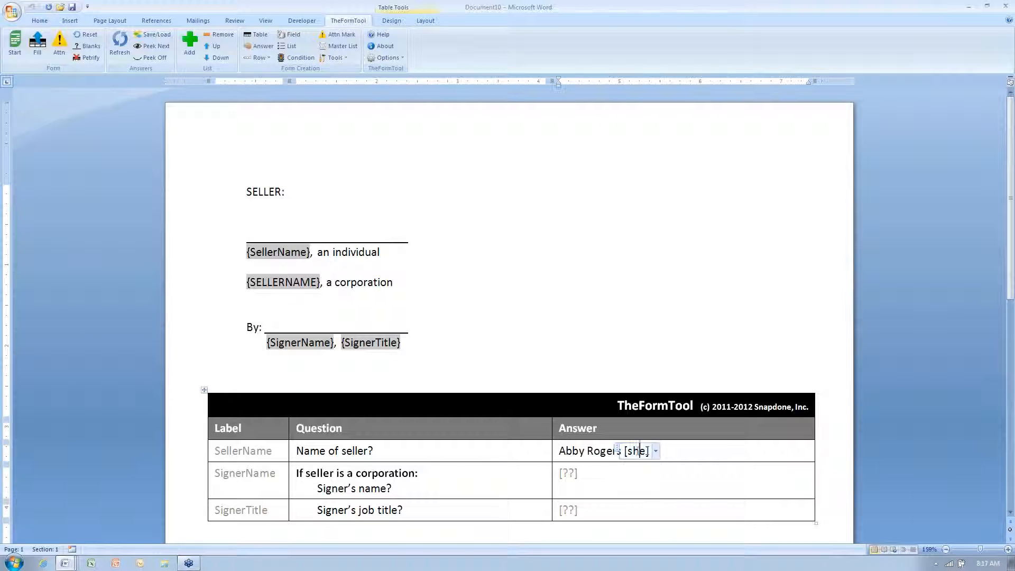
{"action": "left_click", "coordinate": [656, 451]}
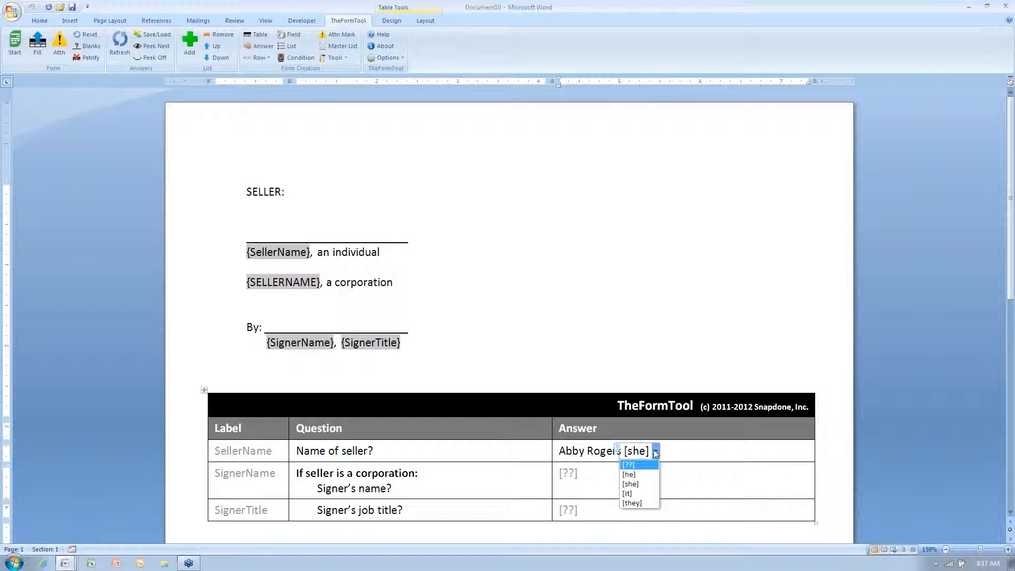
{"action": "left_click", "coordinate": [655, 452]}
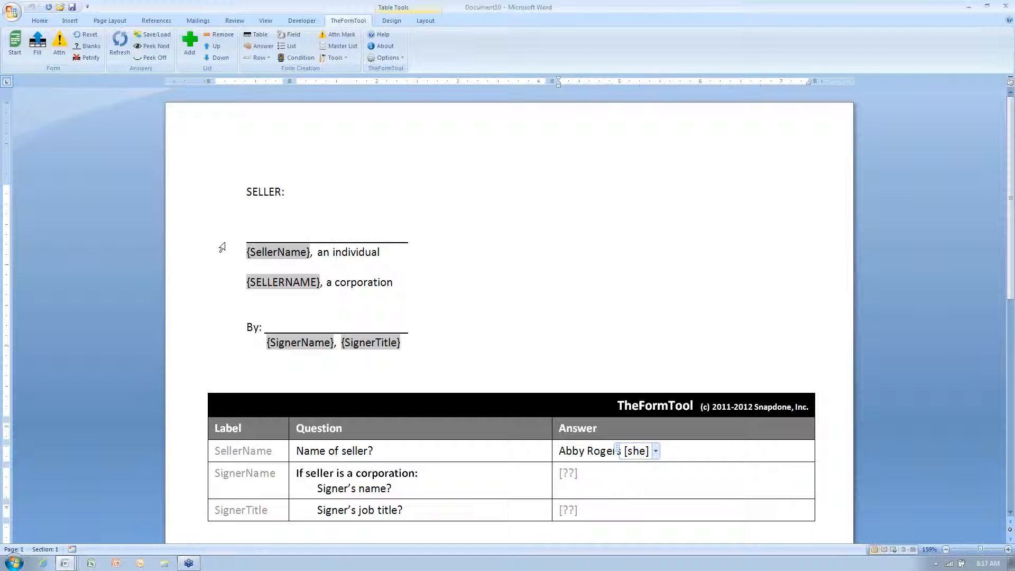
- Add a SellerName condition to the individual's signature block, including its surrounding blank lines, showing it if the pronoun is any of he, she
{"action": "left_click_drag", "start_coordinate": [222, 247], "coordinate": [220, 259]}
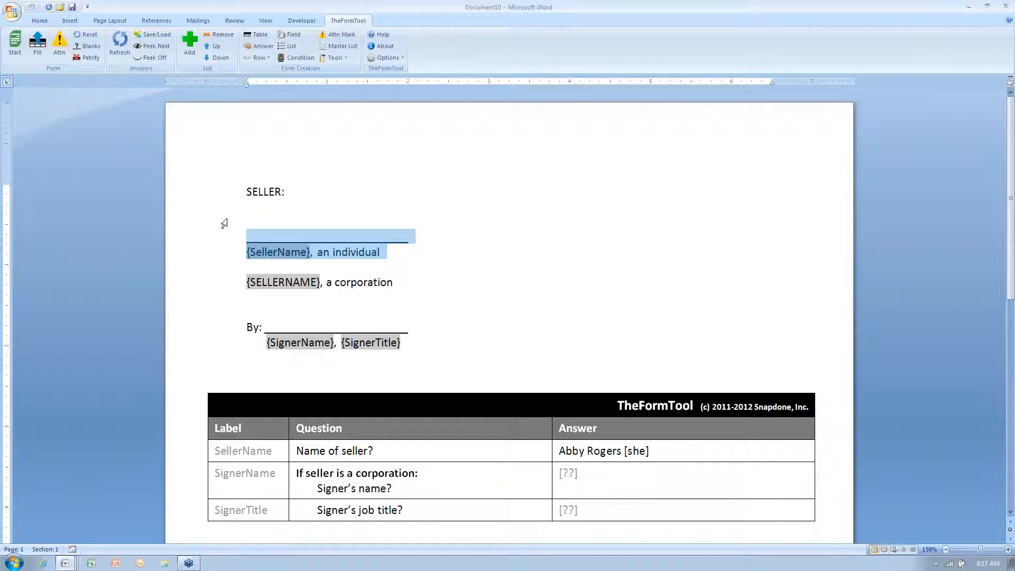
{"action": "left_click_drag", "start_coordinate": [225, 221], "coordinate": [220, 270]}
{"action": "left_click", "coordinate": [296, 57]}
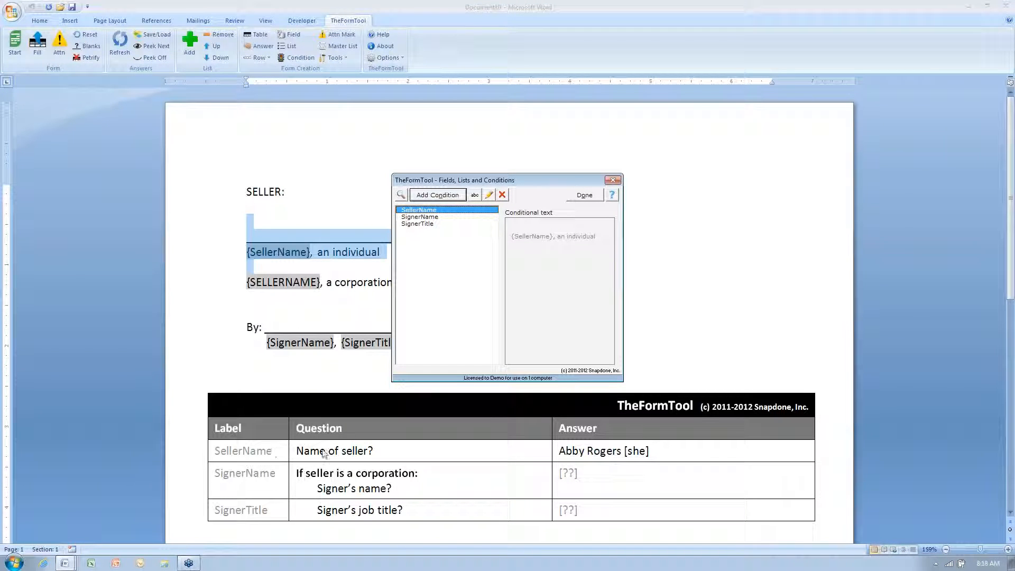
{"action": "left_click", "coordinate": [425, 195]}
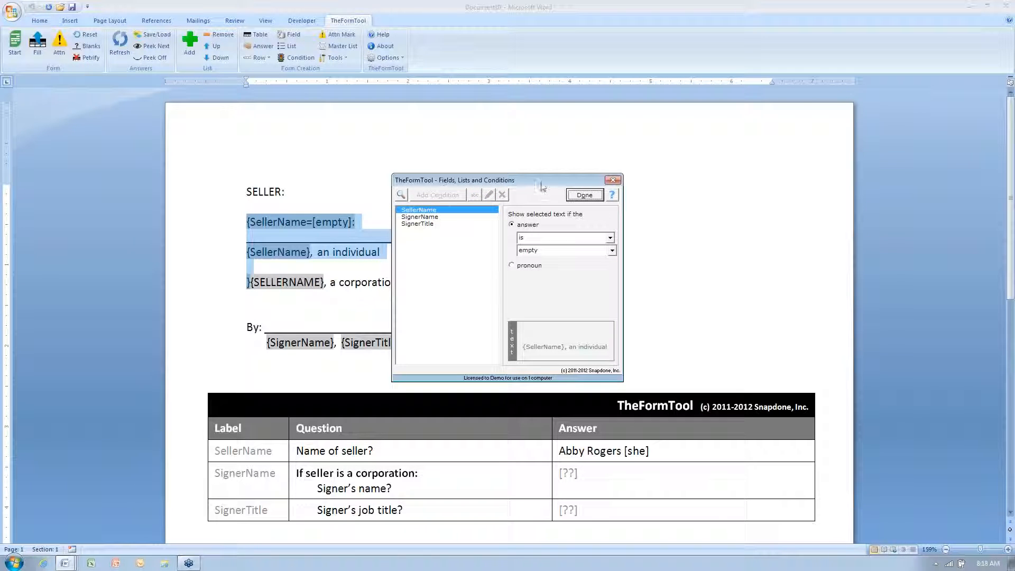
{"action": "left_click_drag", "start_coordinate": [540, 180], "coordinate": [638, 152]}
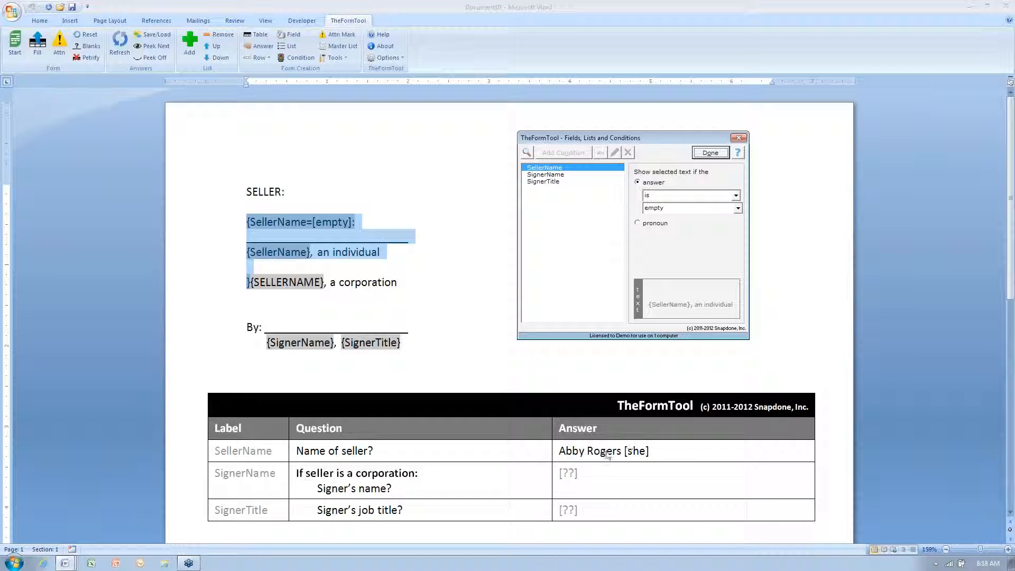
{"action": "left_click", "coordinate": [639, 224]}
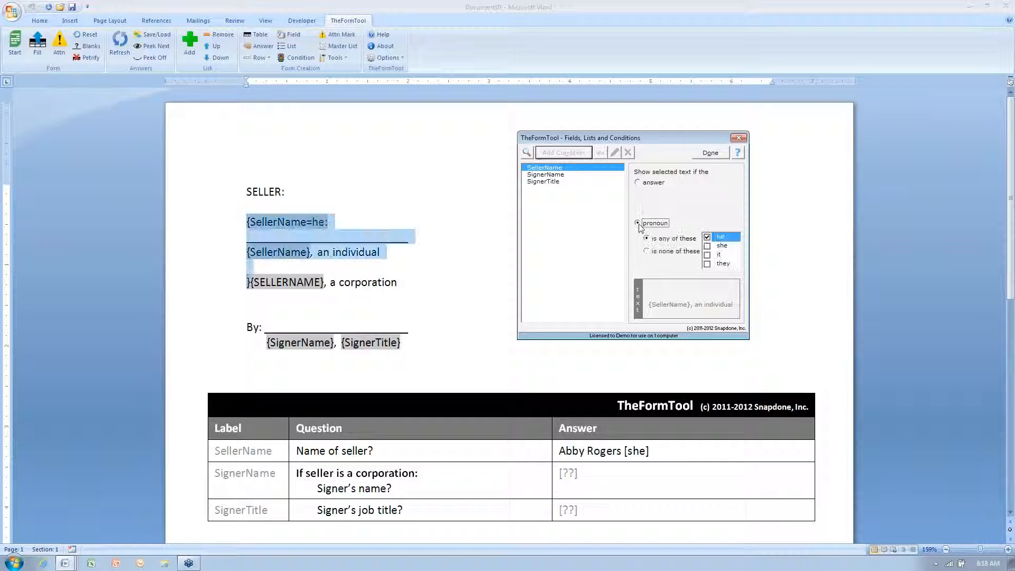
{"action": "left_click", "coordinate": [706, 246]}
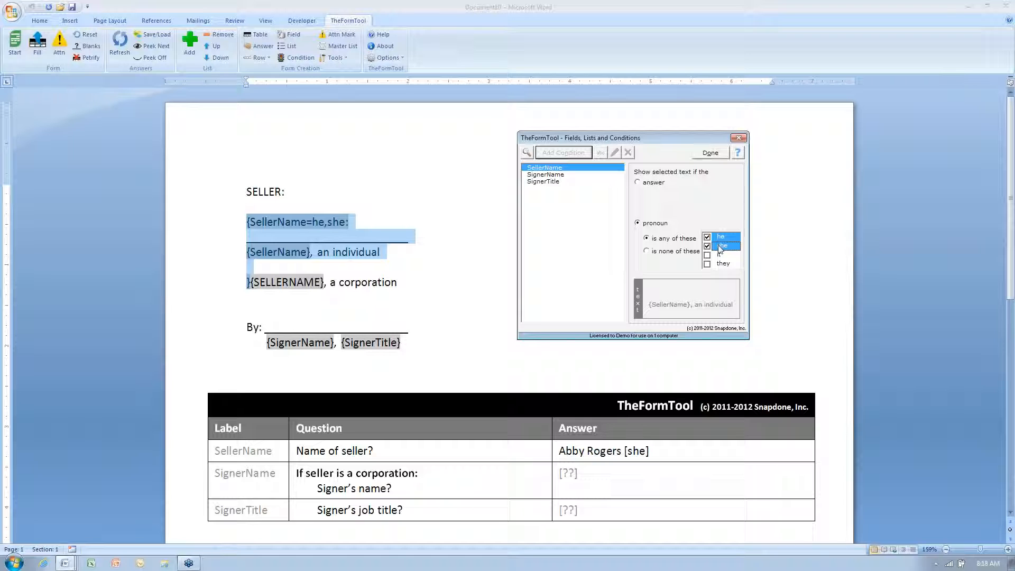
{"action": "left_click", "coordinate": [711, 154]}
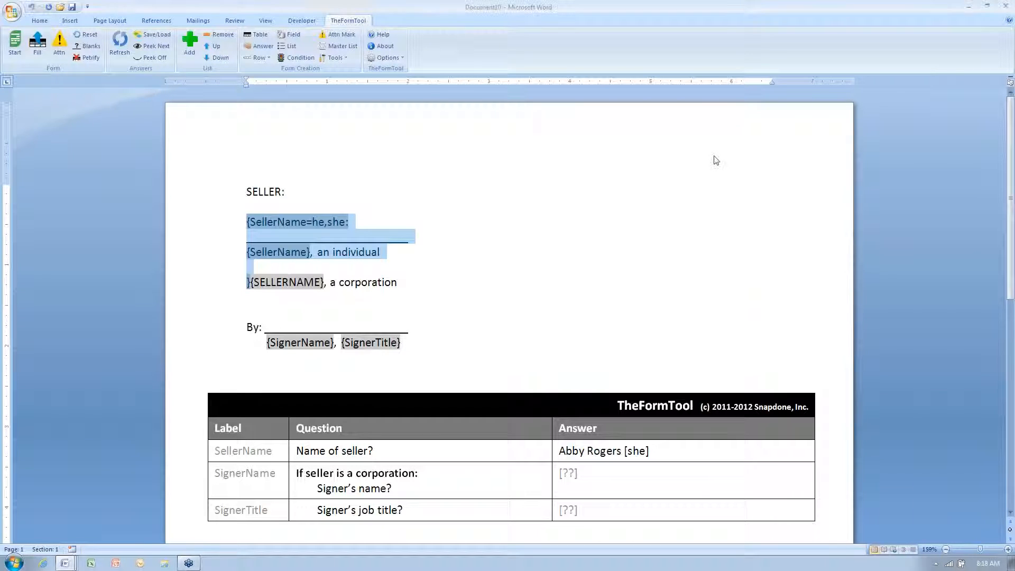
- Add a SellerName condition to the corporation's signature block through the signer line, showing it if the pronoun is none of he, she
{"action": "left_click", "coordinate": [251, 281]}
{"action": "left_click_drag", "start_coordinate": [251, 282], "coordinate": [456, 349]}
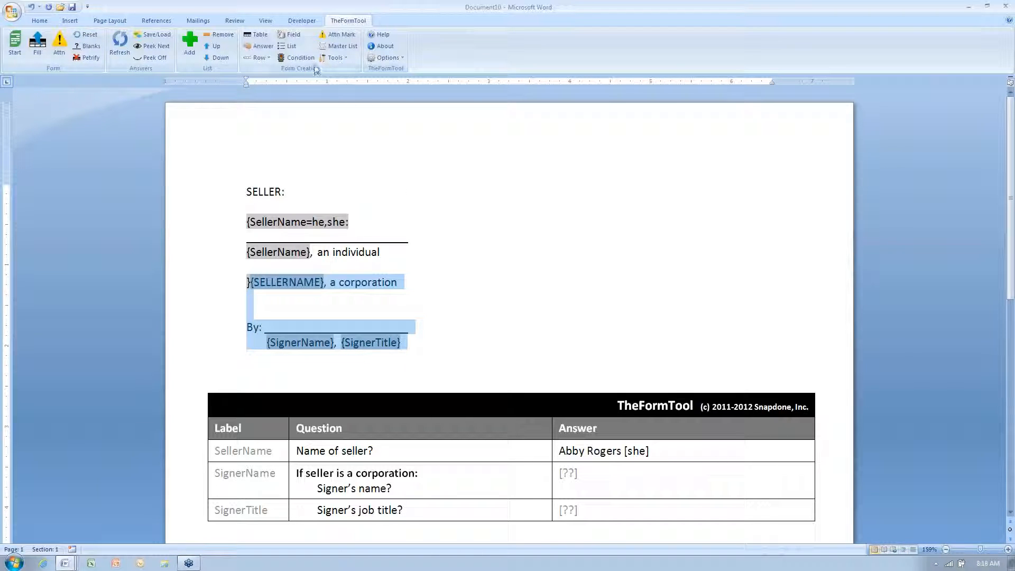
{"action": "left_click", "coordinate": [301, 58]}
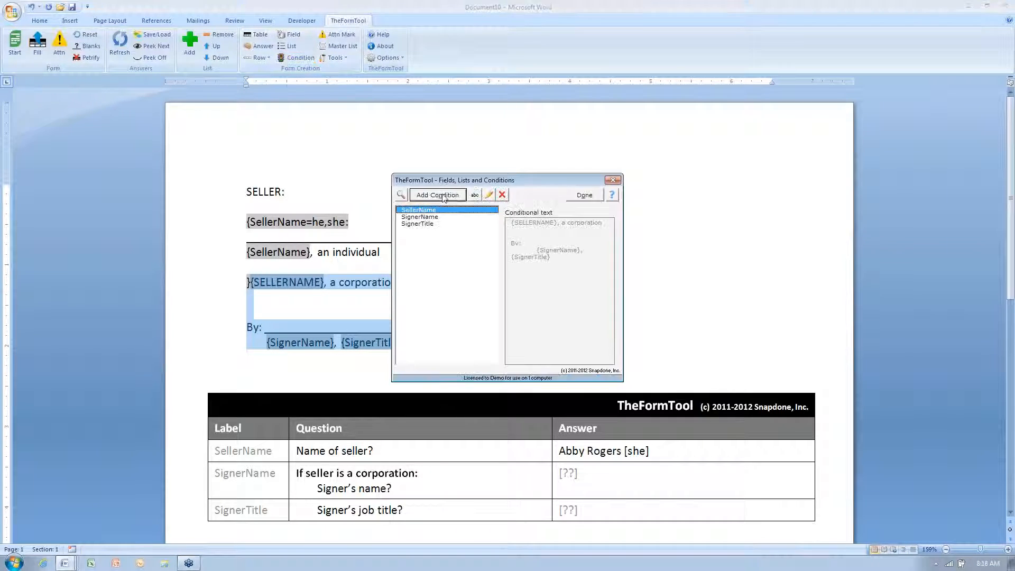
{"action": "left_click", "coordinate": [438, 196]}
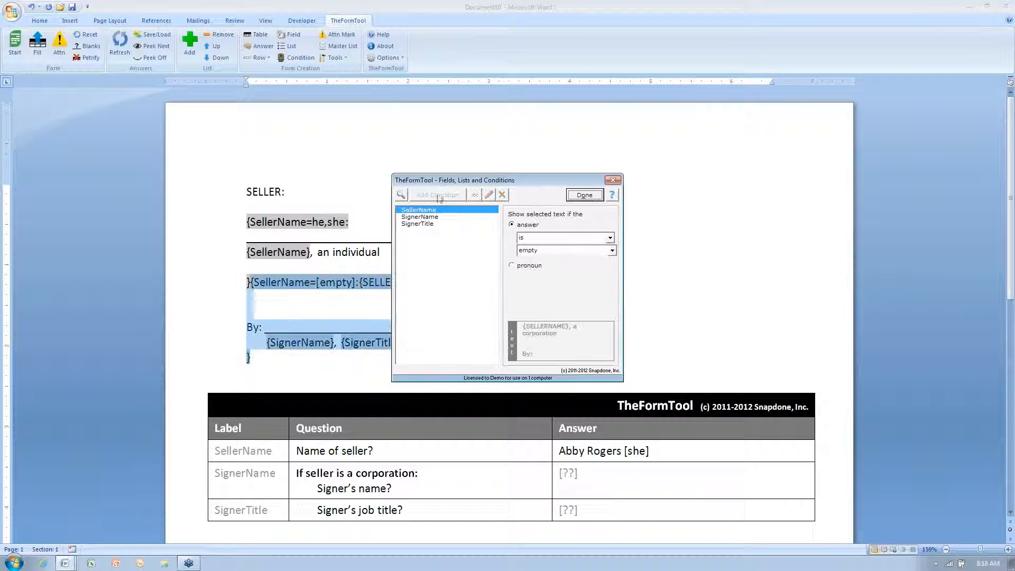
{"action": "left_click", "coordinate": [521, 269]}
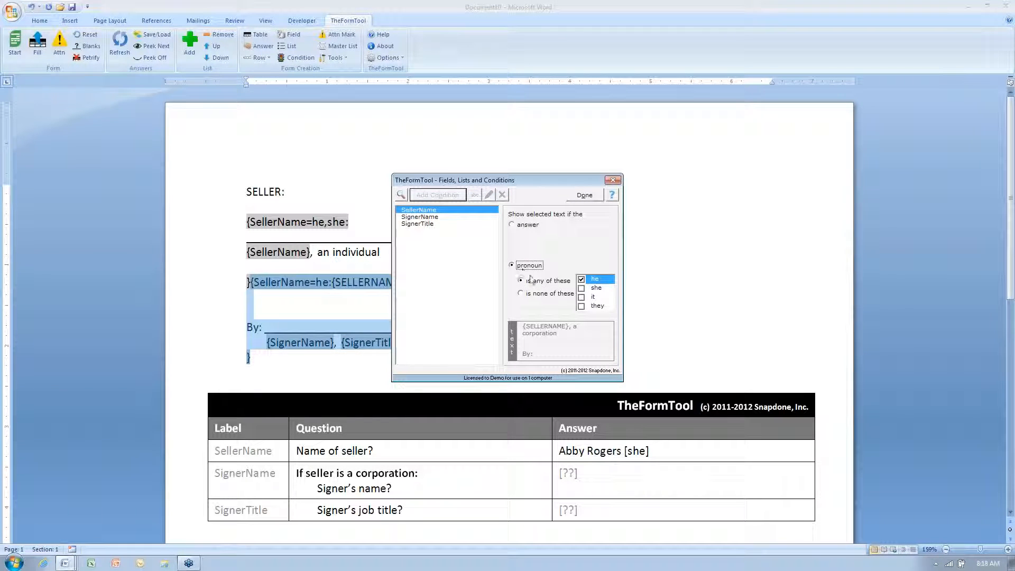
{"action": "left_click", "coordinate": [549, 294]}
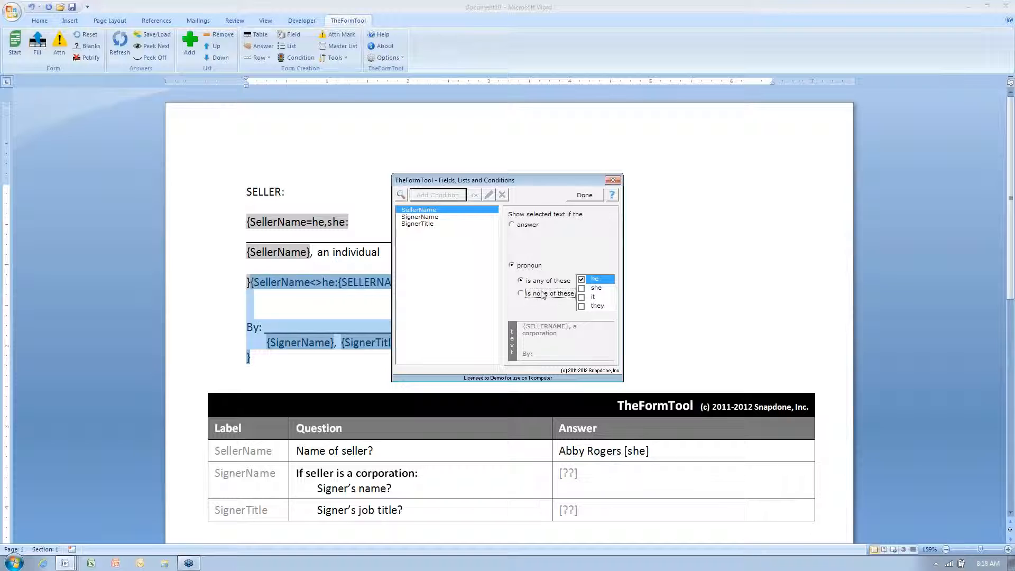
{"action": "left_click", "coordinate": [581, 288]}
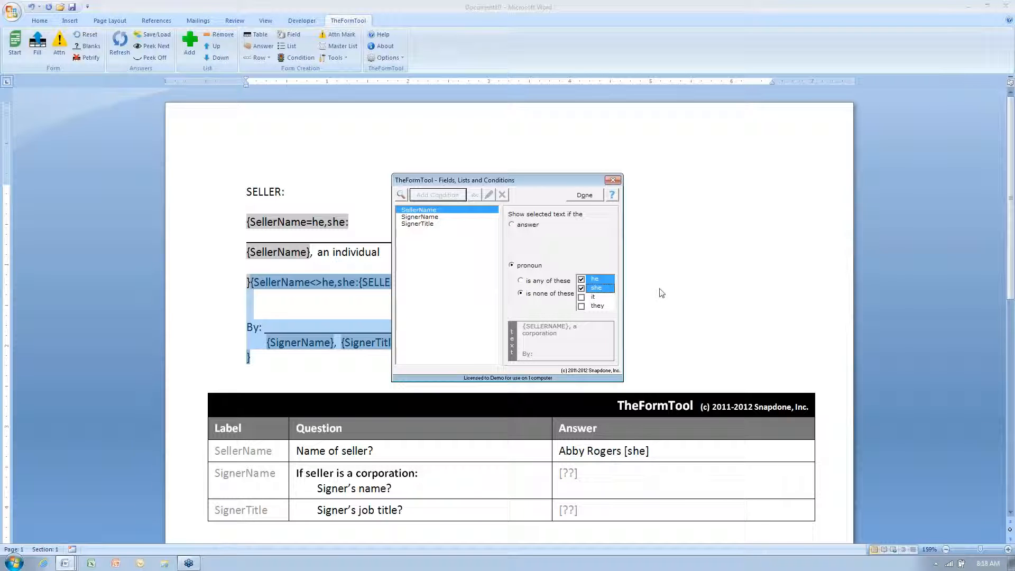
{"action": "left_click", "coordinate": [584, 194]}
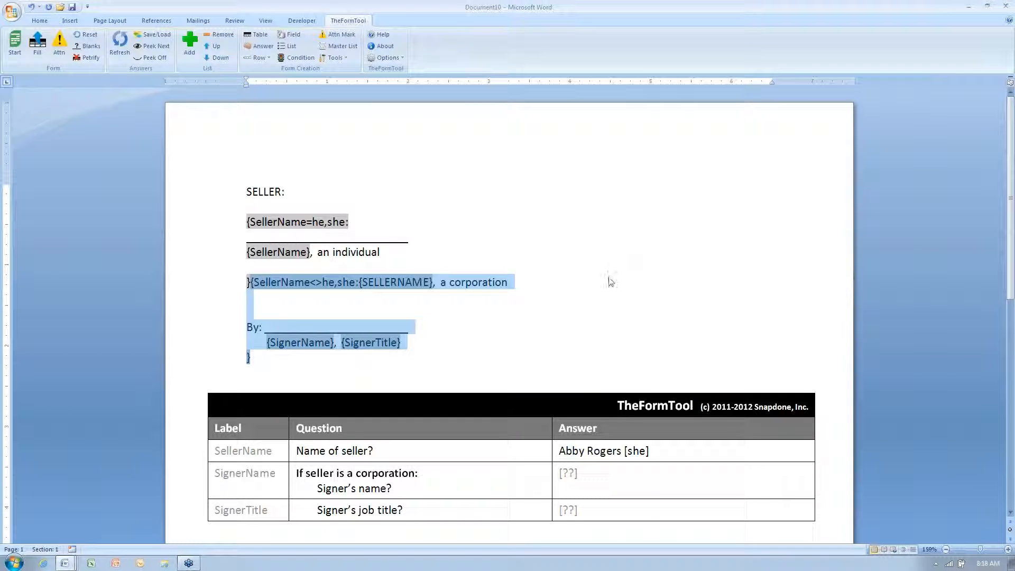
- Fill the form with the existing seller name and the pronoun she, and select the signature block to check it
{"action": "left_click", "coordinate": [601, 458]}
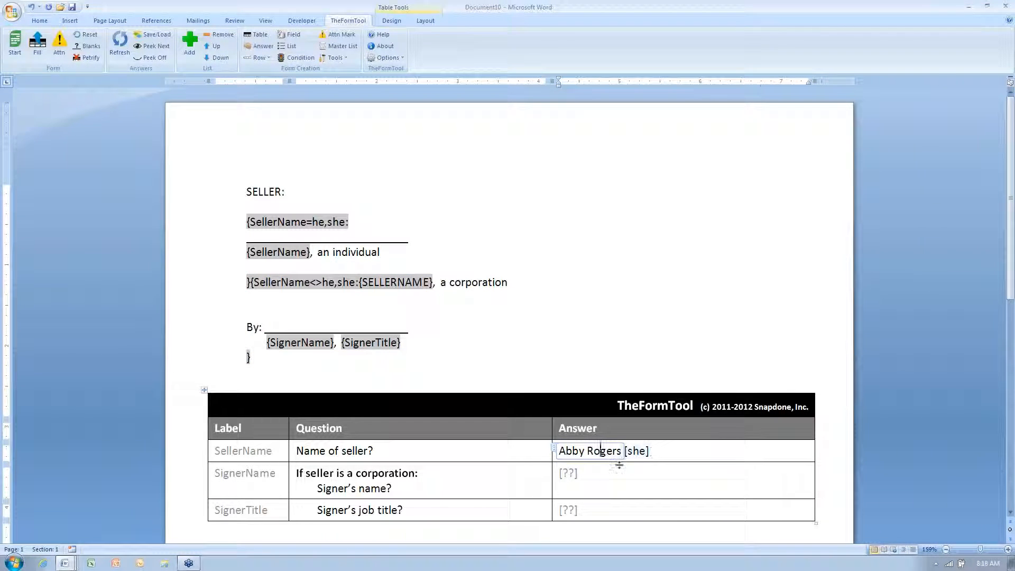
{"action": "left_click", "coordinate": [38, 50]}
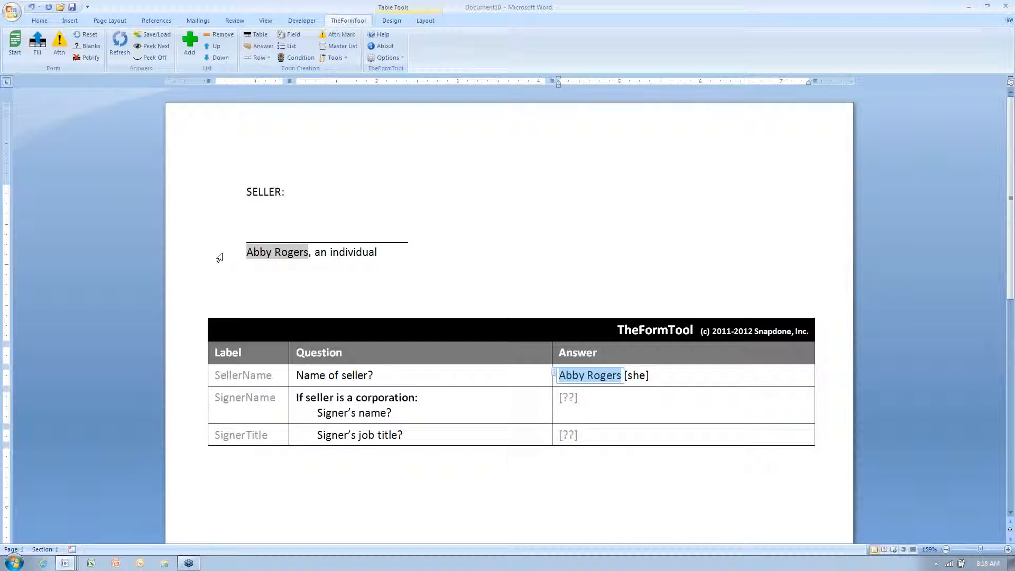
{"action": "left_click_drag", "start_coordinate": [211, 209], "coordinate": [215, 257]}
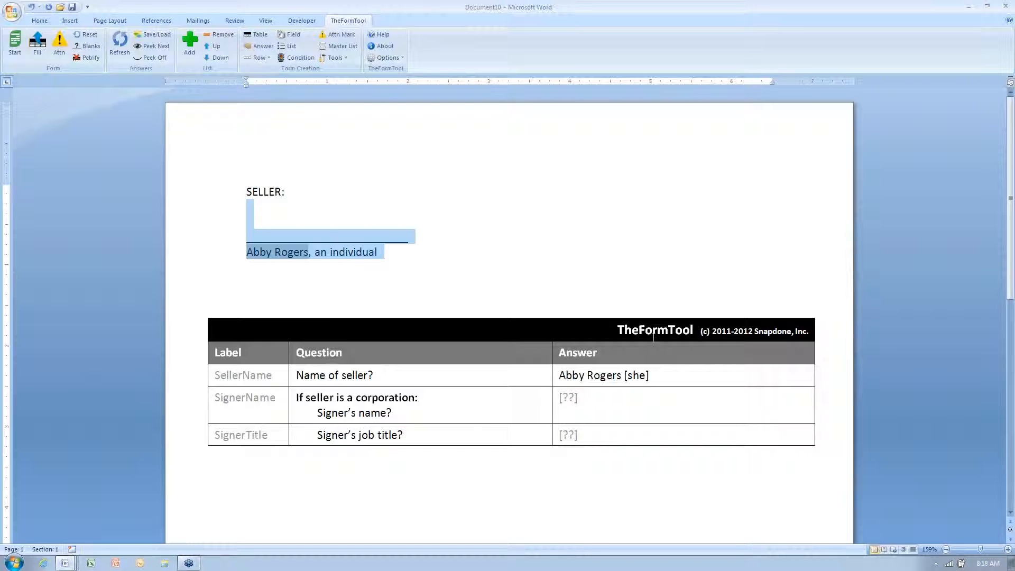
- Change the seller name answer to Abby Corp. and set its pronoun to it
{"action": "left_click", "coordinate": [643, 384]}
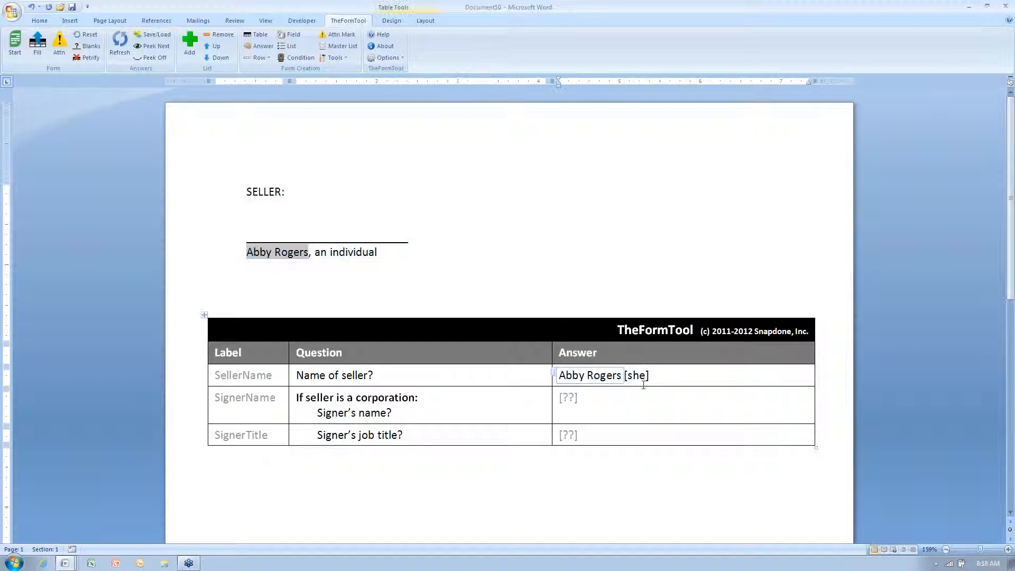
{"action": "key", "text": "ctrl+shift+Right"}
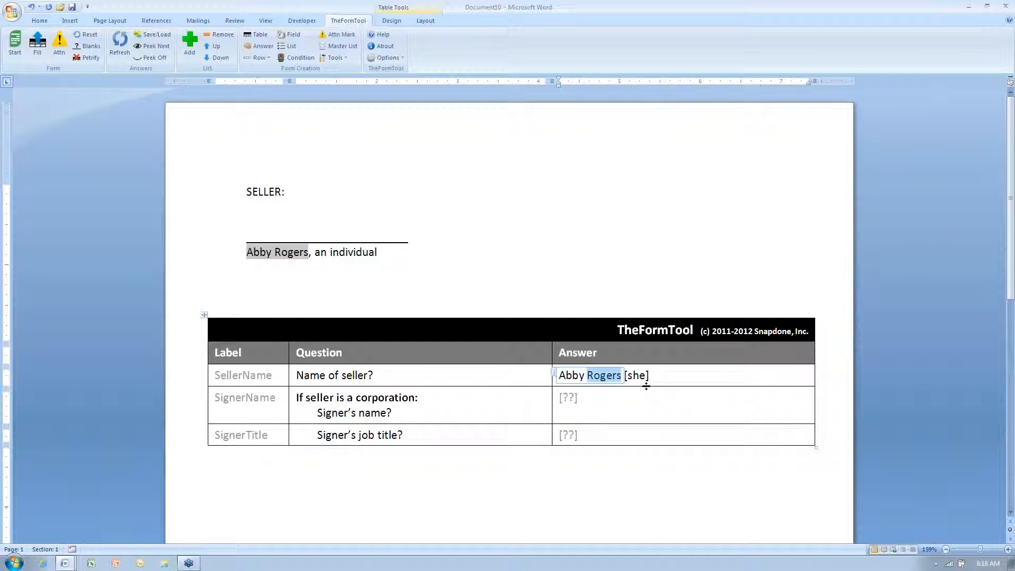
{"action": "type", "text": "Corp."}
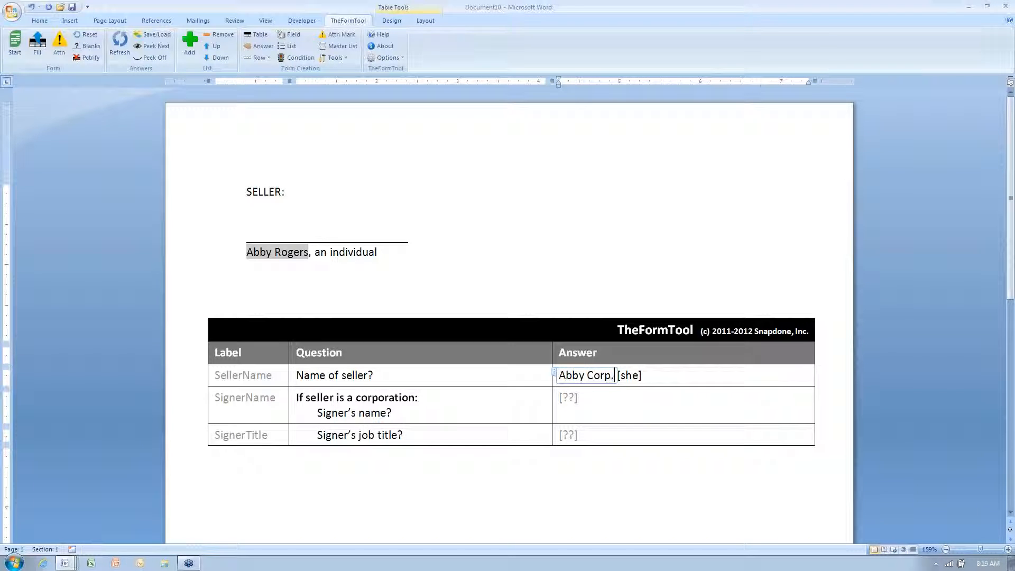
{"action": "left_click", "coordinate": [631, 376]}
{"action": "left_click", "coordinate": [648, 375]}
{"action": "key", "text": "Down"}
{"action": "key", "text": "Down"}
{"action": "key", "text": "Down"}
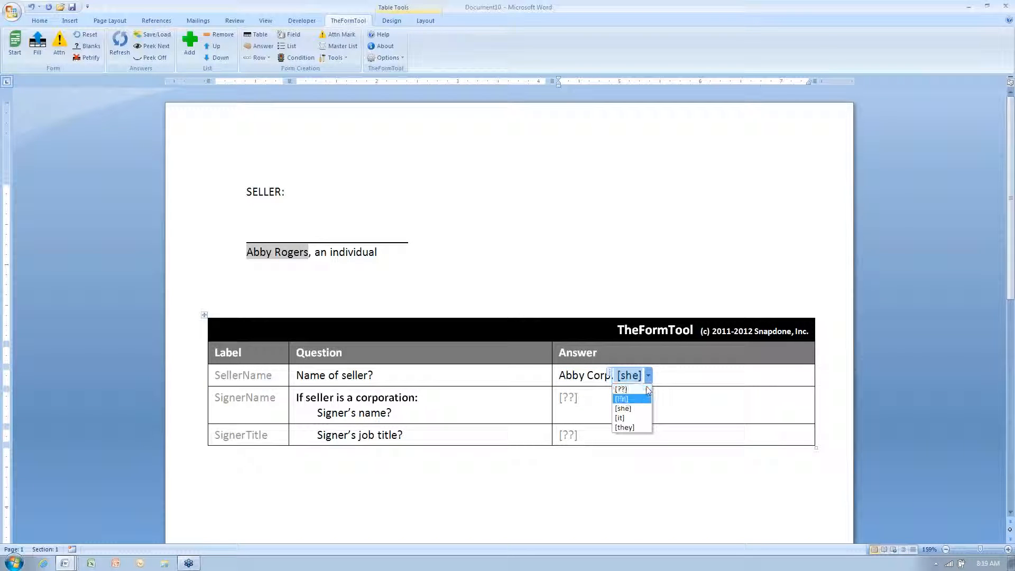
{"action": "key", "text": "Return"}
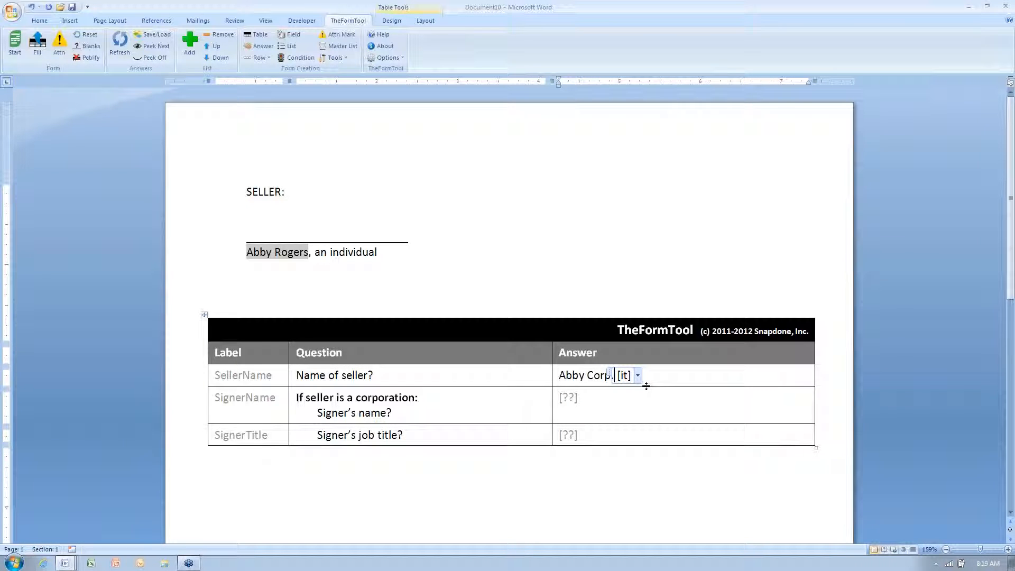
- Enter the signer's name and give President as the signer's job title
{"action": "key", "text": "Tab"}
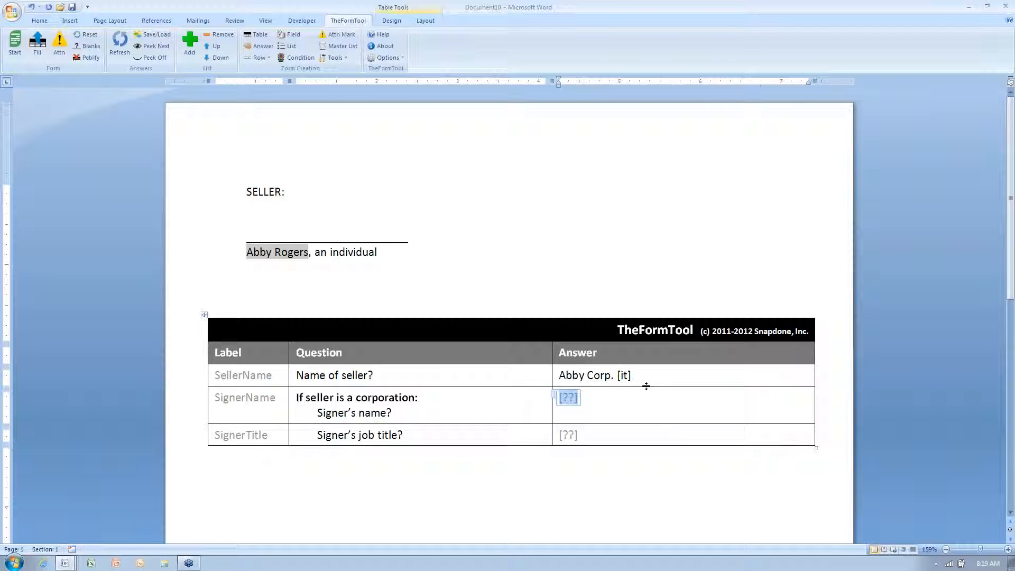
{"action": "type", "text": "Joe Smith"}
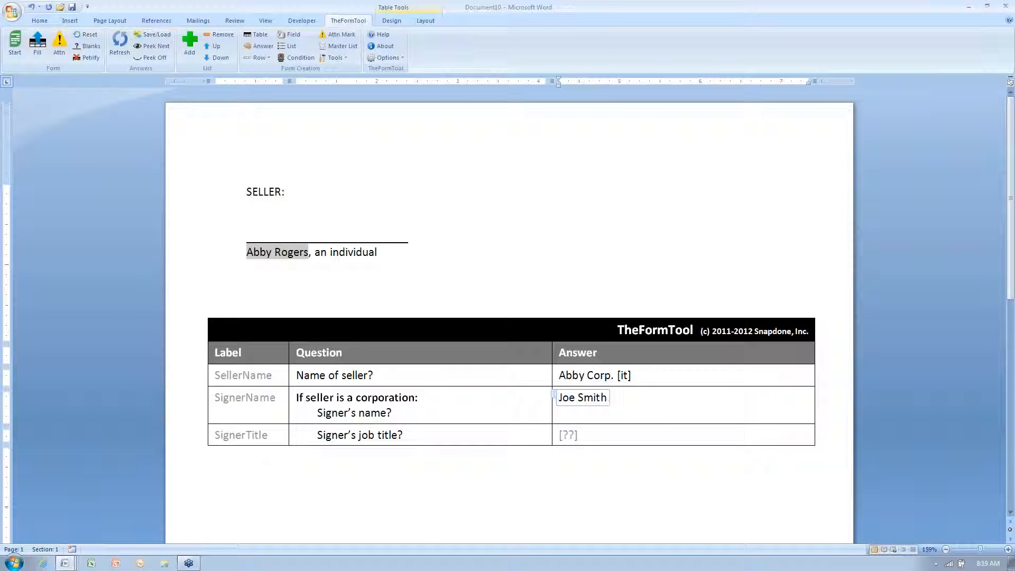
{"action": "key", "text": "Tab"}
{"action": "type", "text": "Pre"}
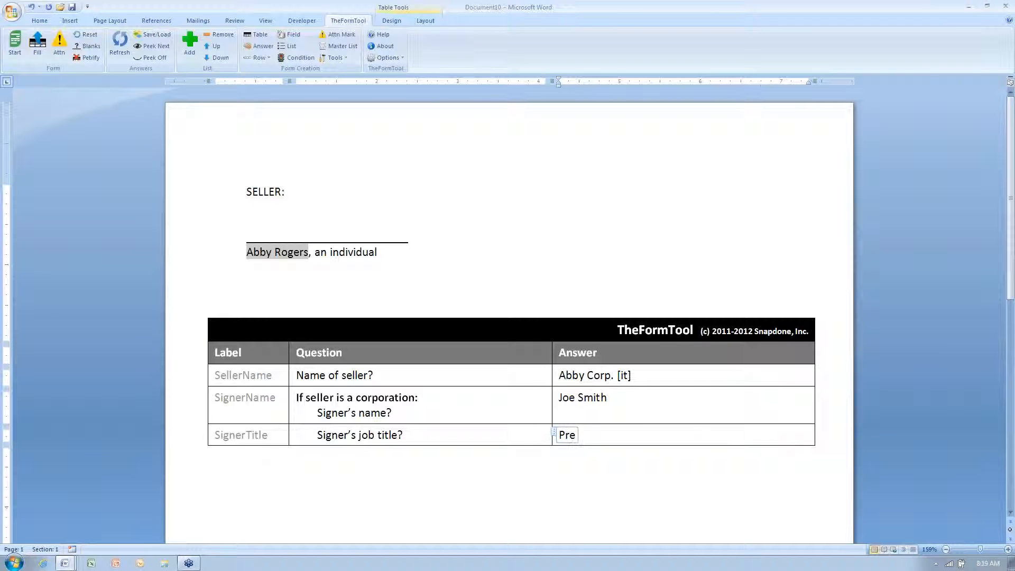
{"action": "type", "text": "sident"}
- Fill the form with the corporation answers and select the signature block to check it
{"action": "left_click", "coordinate": [36, 55]}
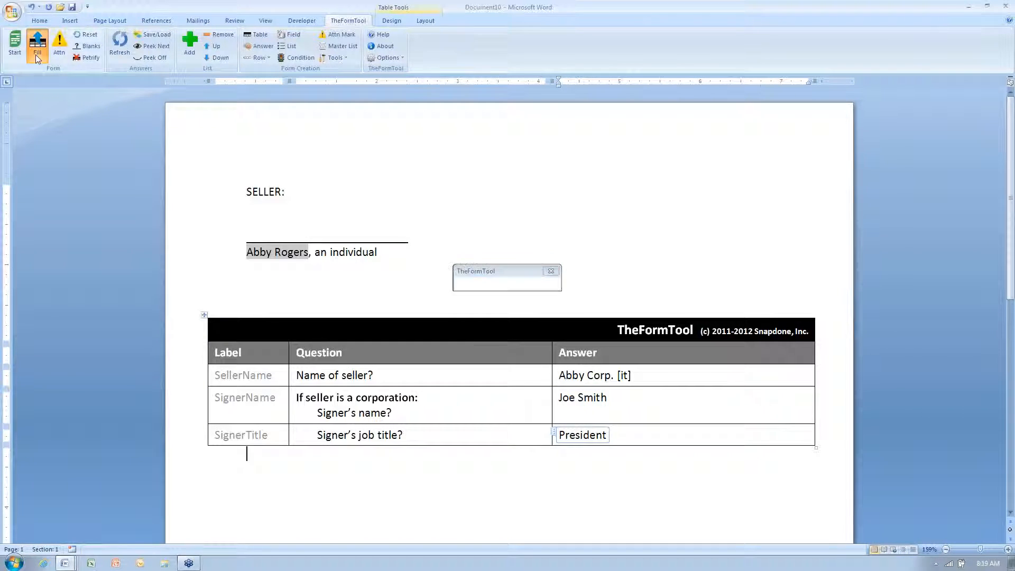
{"action": "left_click", "coordinate": [206, 233]}
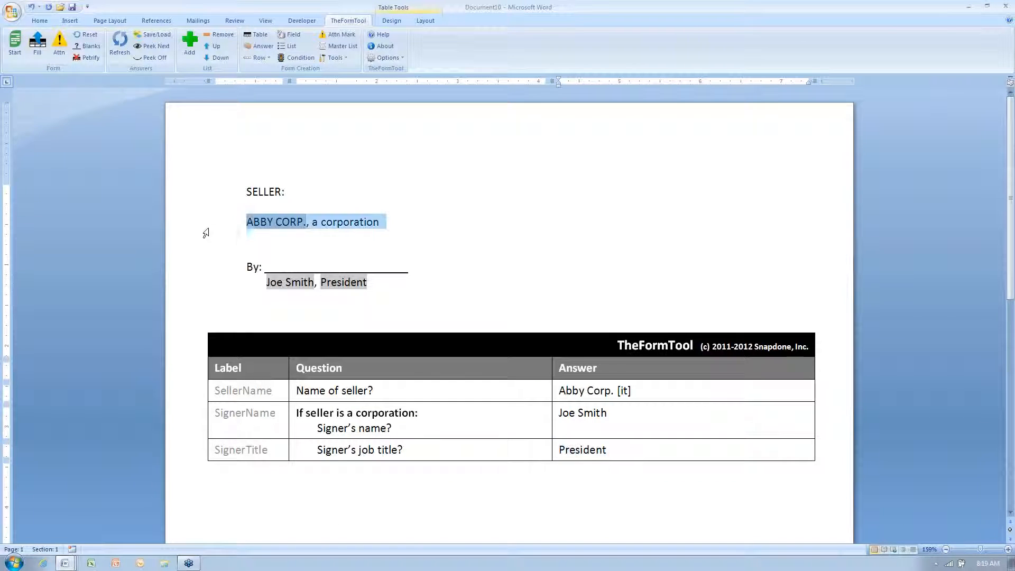
{"action": "left_click_drag", "start_coordinate": [205, 233], "coordinate": [204, 286]}
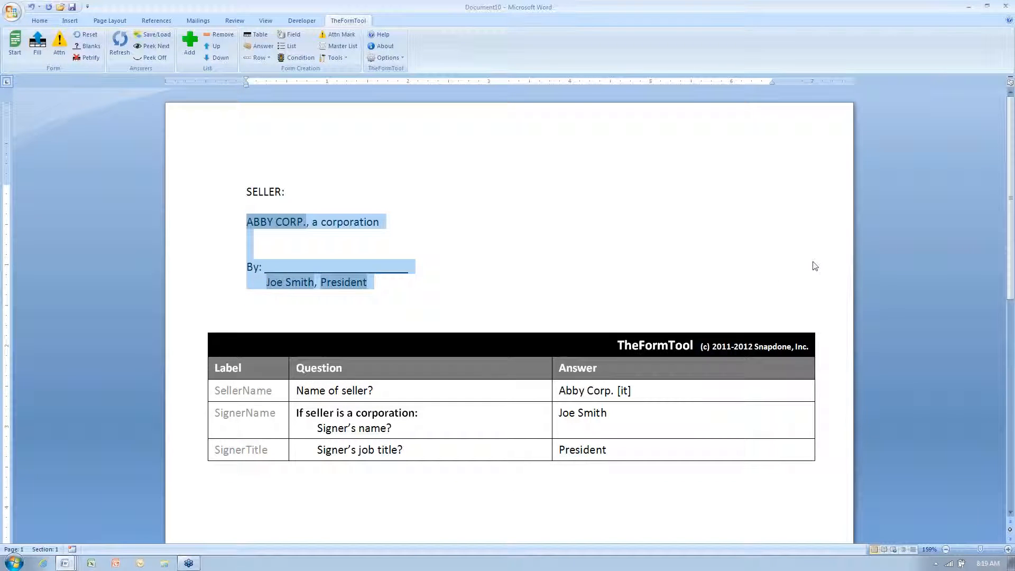
{"action": "left_click", "coordinate": [410, 238]}
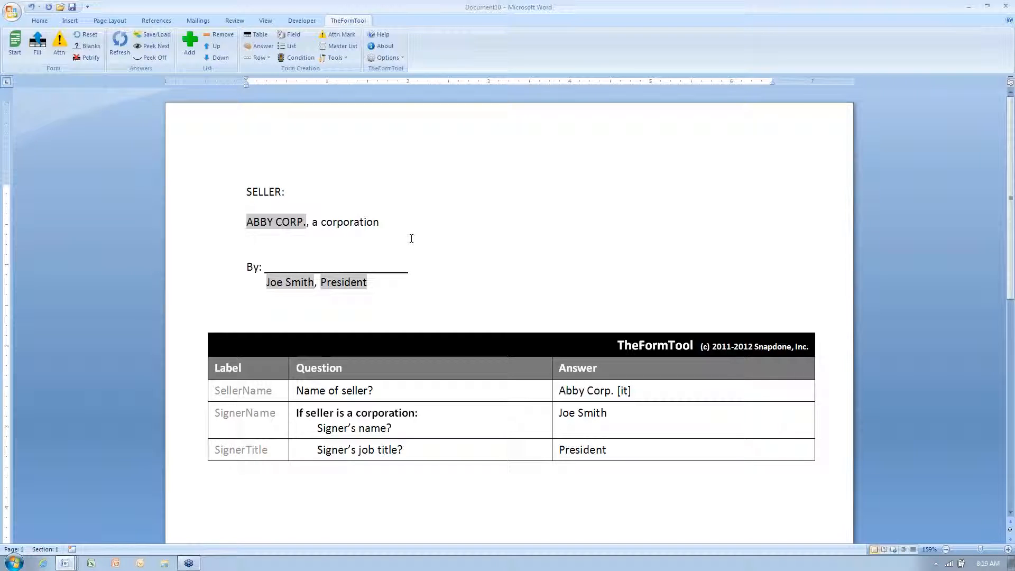
- Close the signature block form without saving changes and switch to Document9, the shareholder form
{"action": "left_click", "coordinate": [1006, 7]}
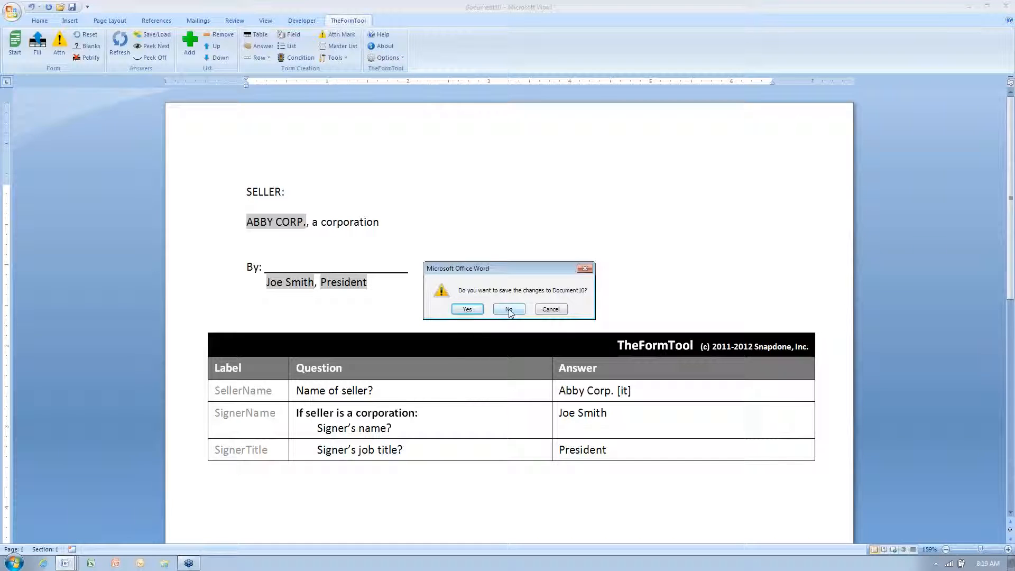
{"action": "left_click", "coordinate": [509, 310]}
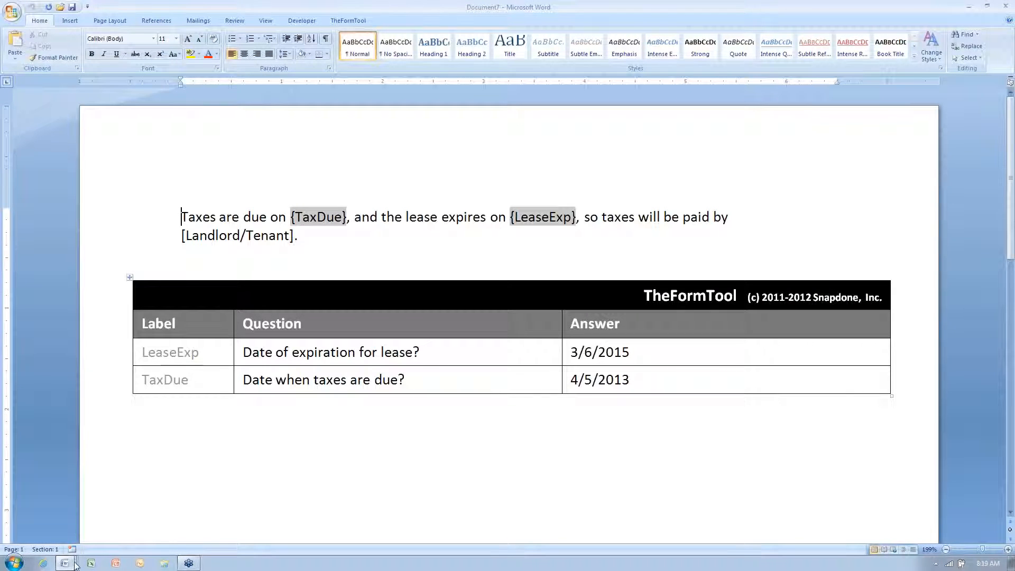
{"action": "left_click", "coordinate": [75, 564]}
{"action": "left_click", "coordinate": [118, 539]}
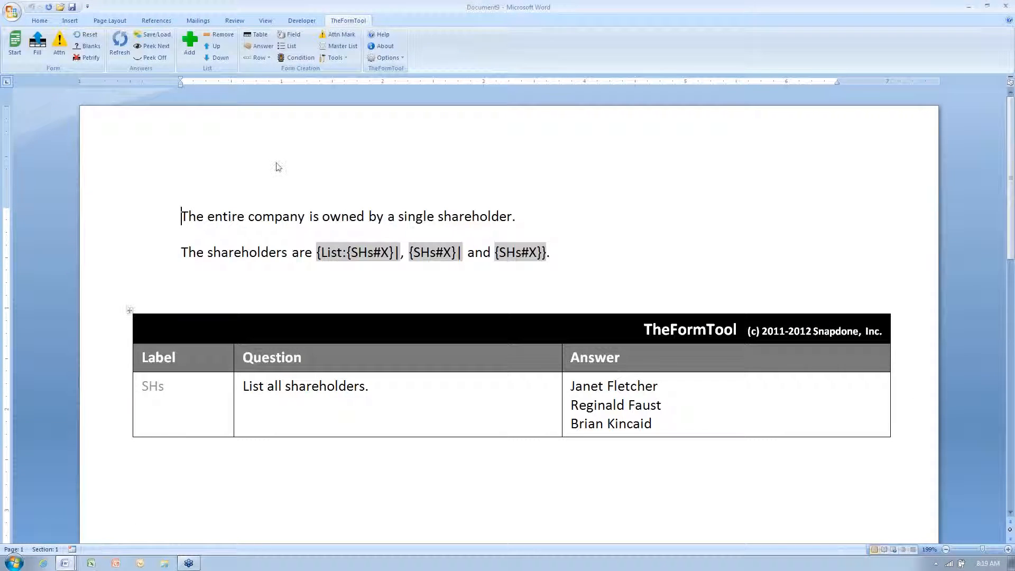
- Examine the shareholder answer's Smart Answer list settings and the single-shareholder and multiple-shareholder sentences
{"action": "left_click", "coordinate": [616, 404]}
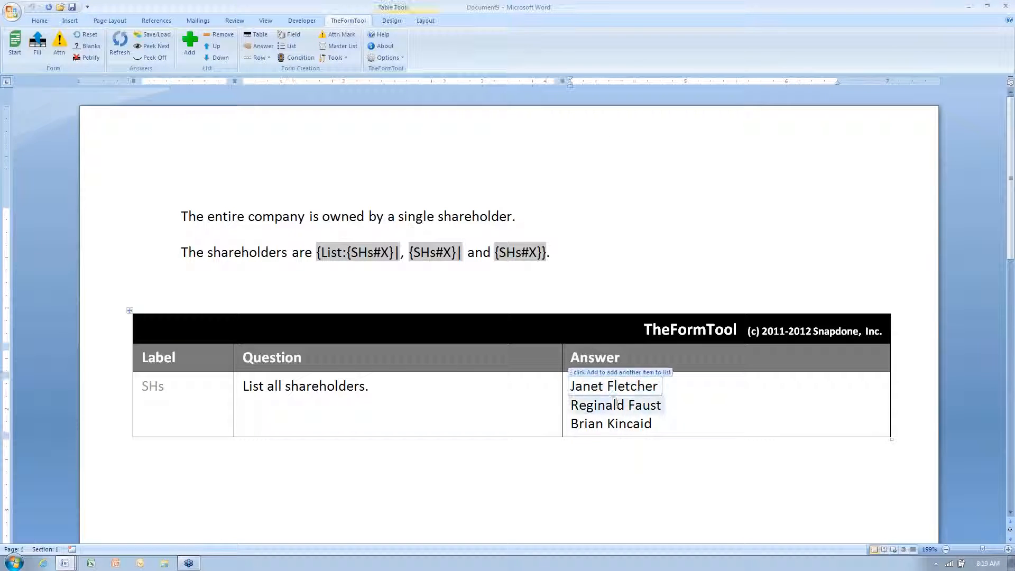
{"action": "left_click", "coordinate": [261, 47]}
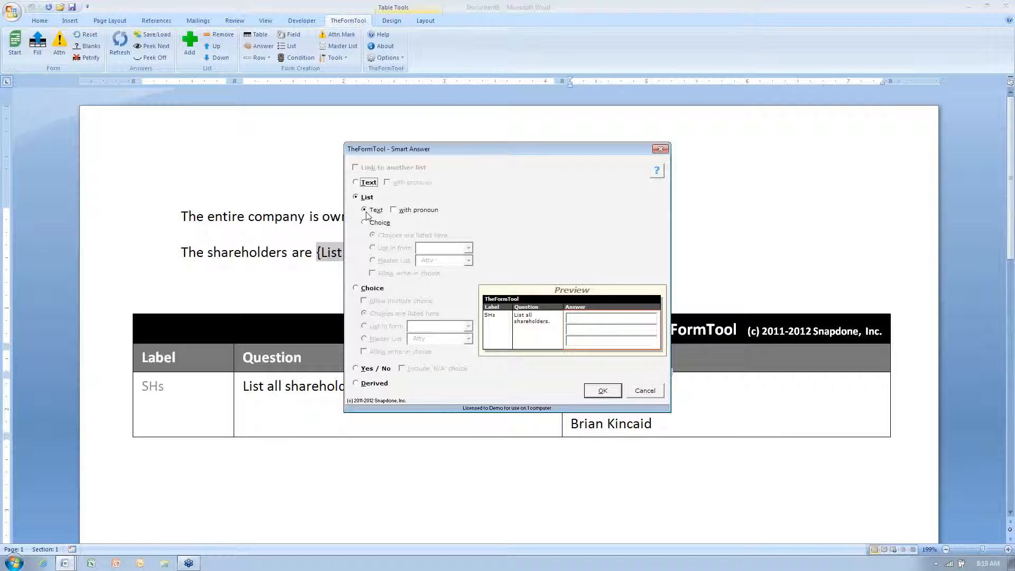
{"action": "left_click", "coordinate": [593, 392]}
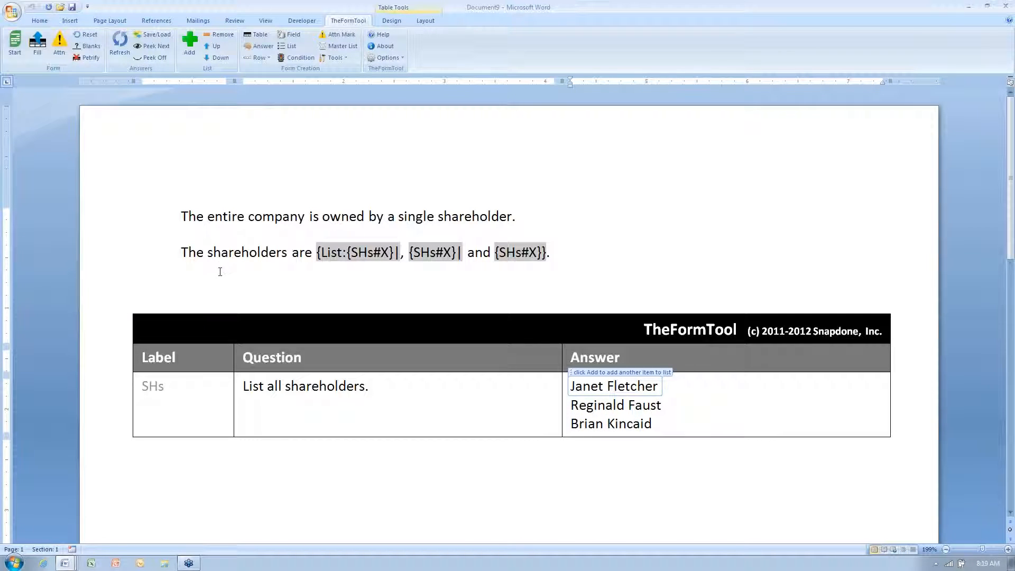
{"action": "left_click", "coordinate": [144, 231]}
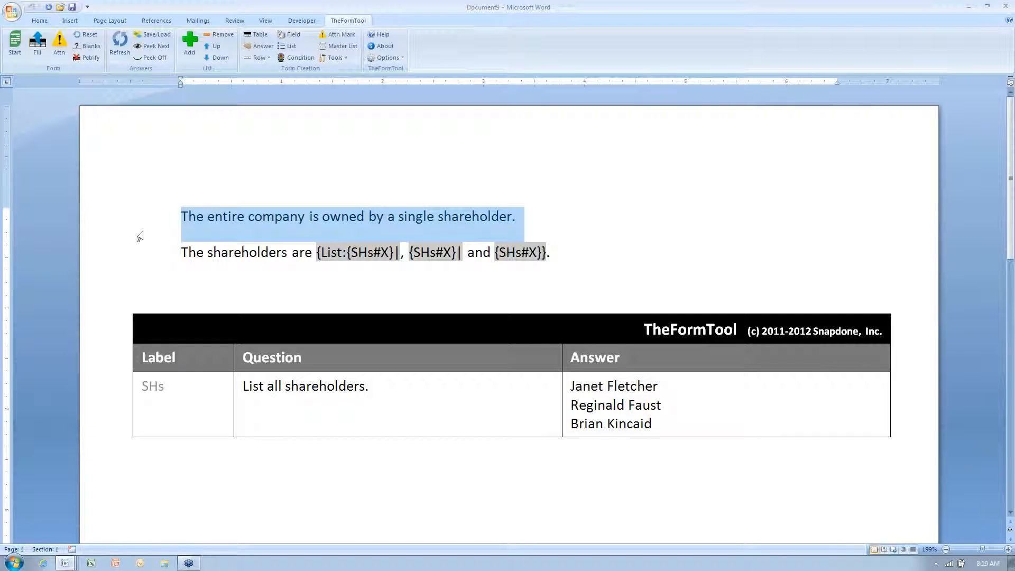
{"action": "left_click", "coordinate": [161, 257]}
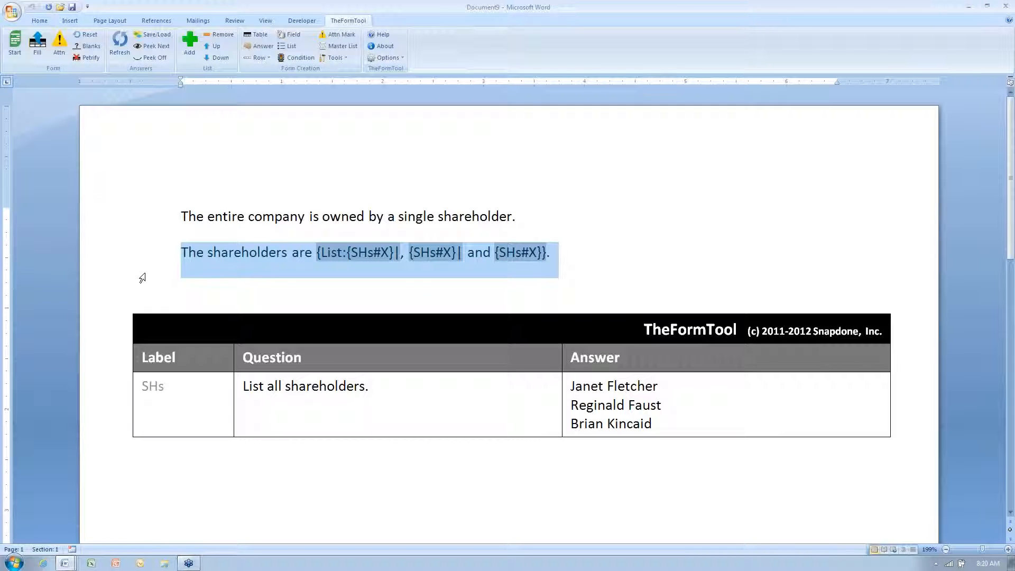
- Add an SHs condition to the single-shareholder sentence, showing it if the list contains exactly 1 item
{"action": "left_click", "coordinate": [171, 220]}
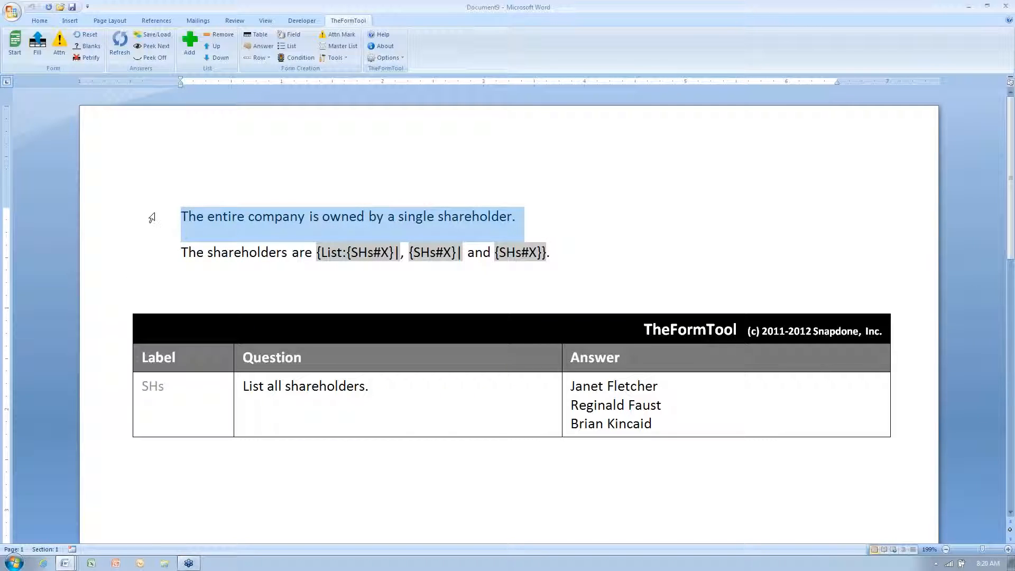
{"action": "left_click", "coordinate": [298, 58]}
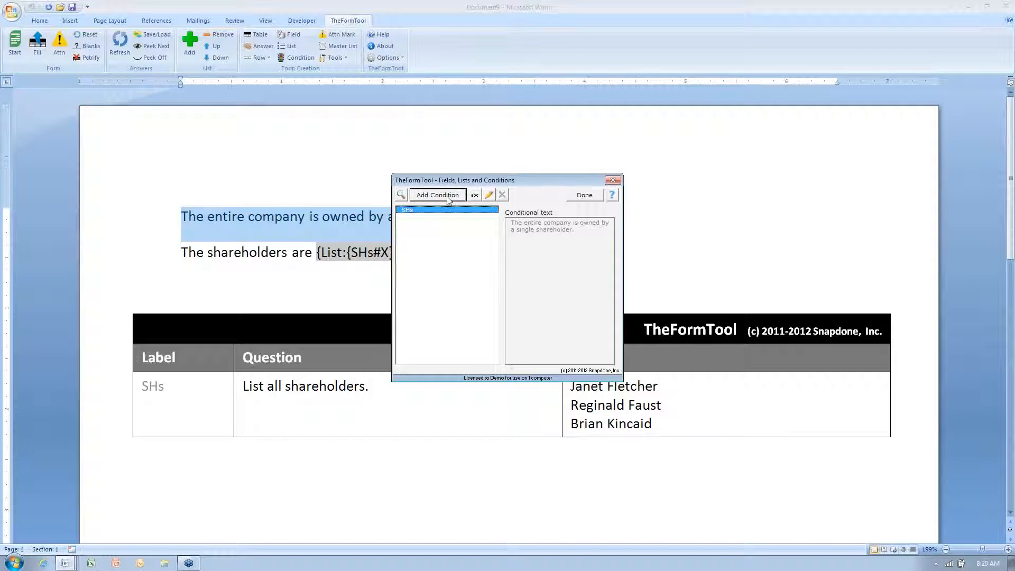
{"action": "left_click", "coordinate": [448, 195]}
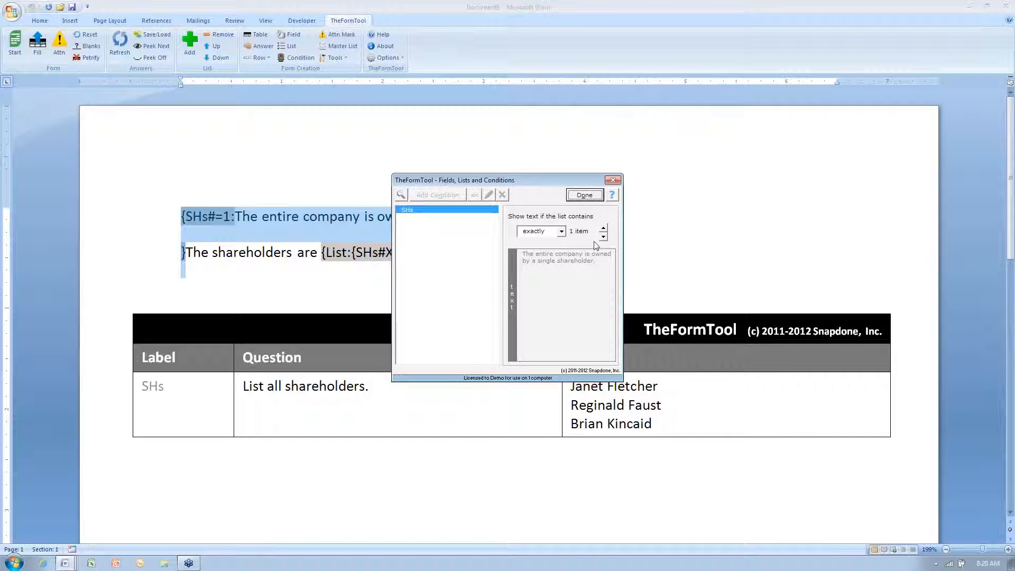
{"action": "left_click_drag", "start_coordinate": [544, 184], "coordinate": [786, 110]}
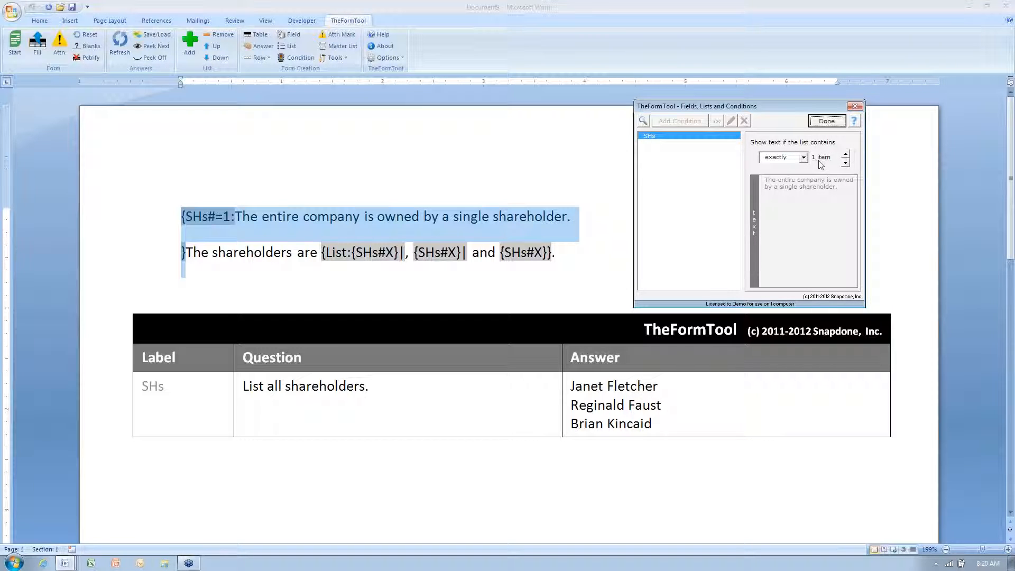
{"action": "left_click", "coordinate": [826, 121]}
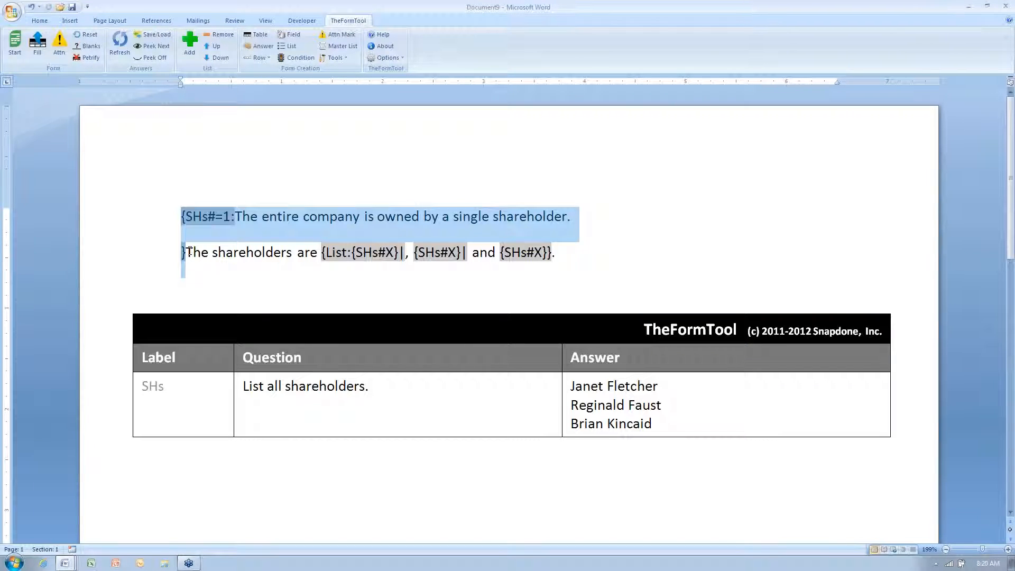
- Add an SHs condition to the sentence listing the shareholders, showing it if the list contains more than 1 item
{"action": "left_click_drag", "start_coordinate": [188, 252], "coordinate": [664, 249]}
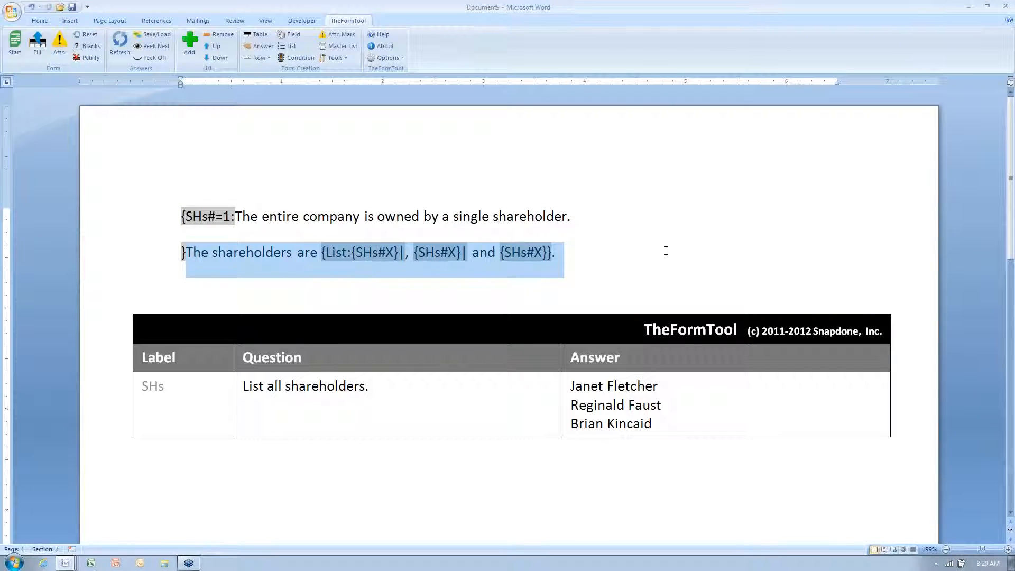
{"action": "left_click", "coordinate": [294, 57]}
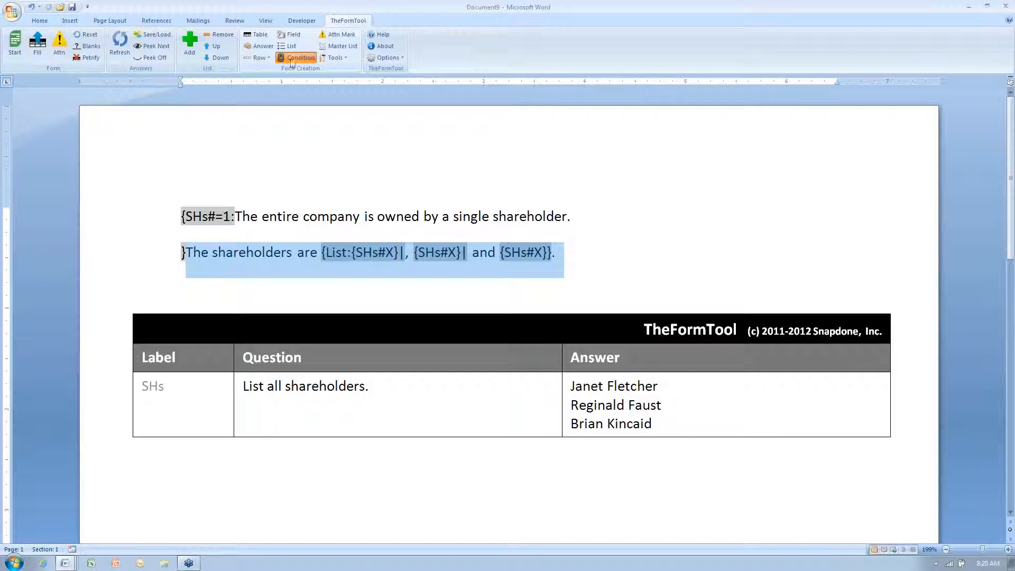
{"action": "left_click", "coordinate": [432, 196]}
{"action": "left_click", "coordinate": [449, 214]}
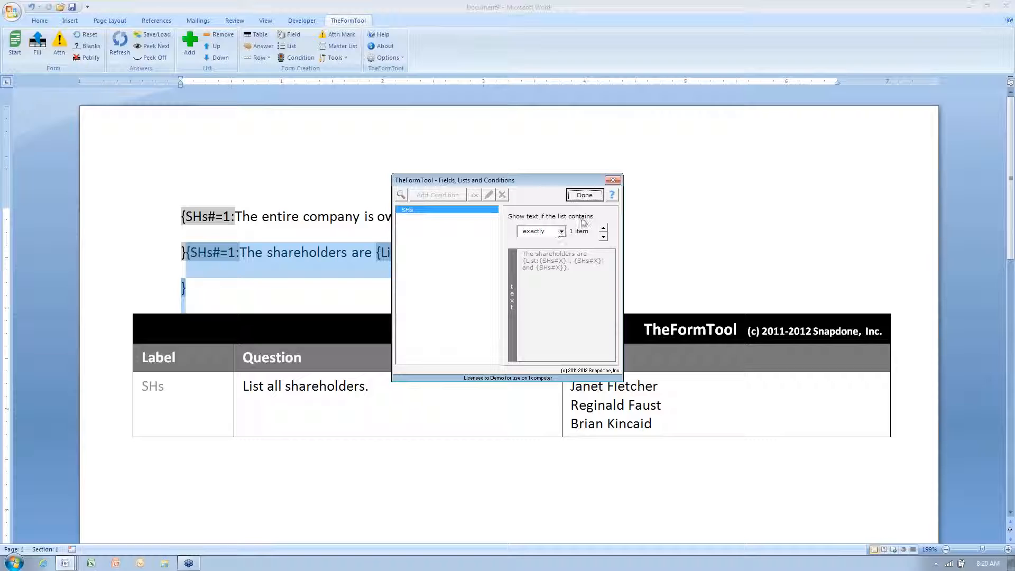
{"action": "left_click", "coordinate": [561, 230]}
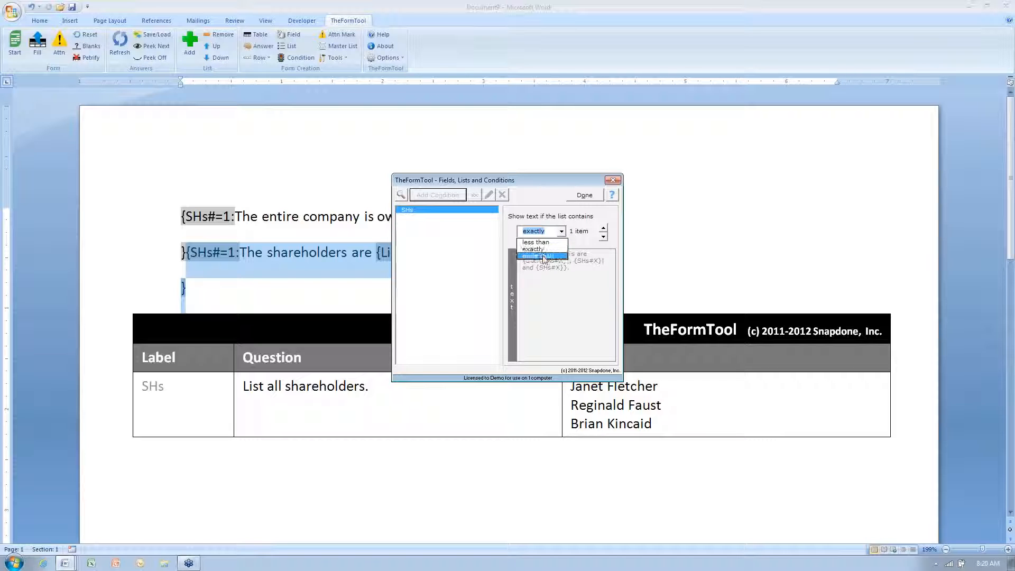
{"action": "left_click", "coordinate": [543, 256]}
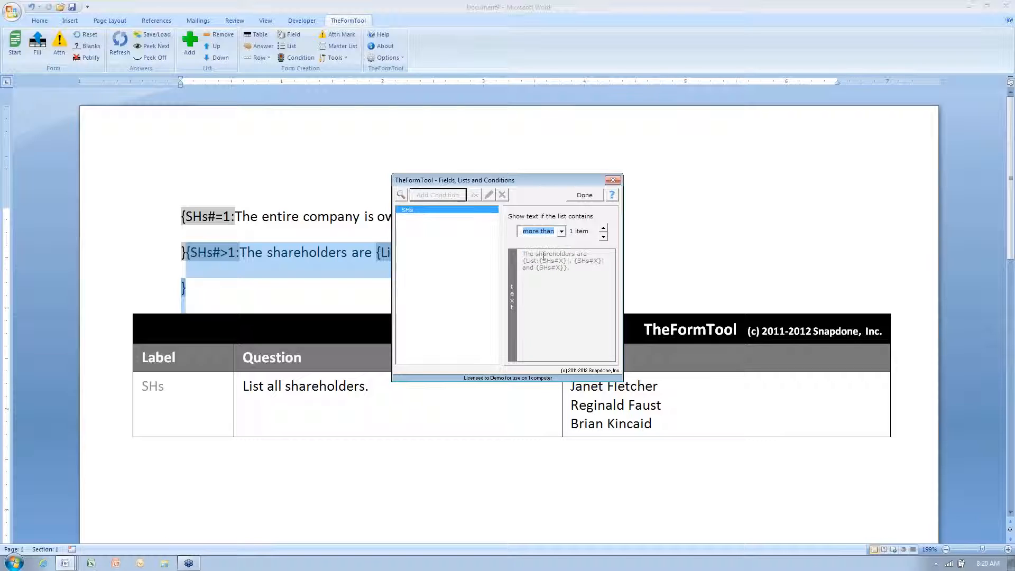
{"action": "left_click", "coordinate": [603, 228]}
{"action": "left_click", "coordinate": [603, 227]}
{"action": "left_click", "coordinate": [602, 237]}
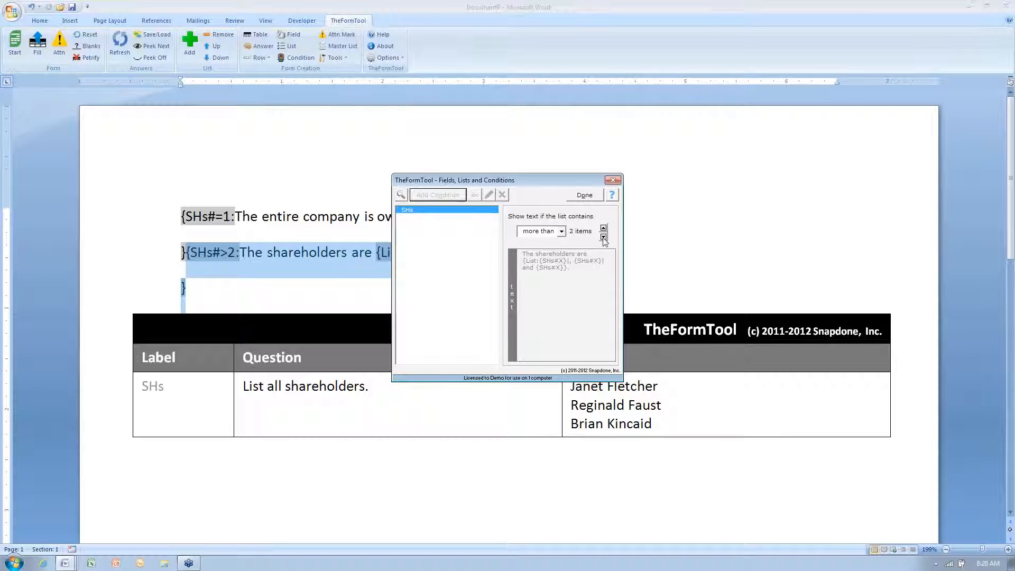
{"action": "left_click", "coordinate": [584, 195]}
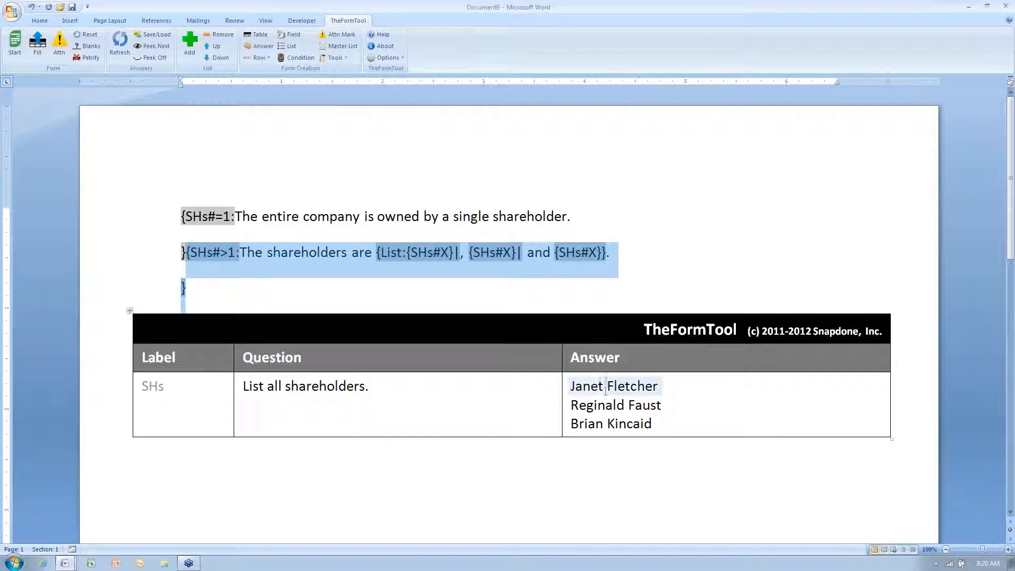
- Fill the form using the full list of shareholders to test the list conditions
{"action": "left_click", "coordinate": [501, 398]}
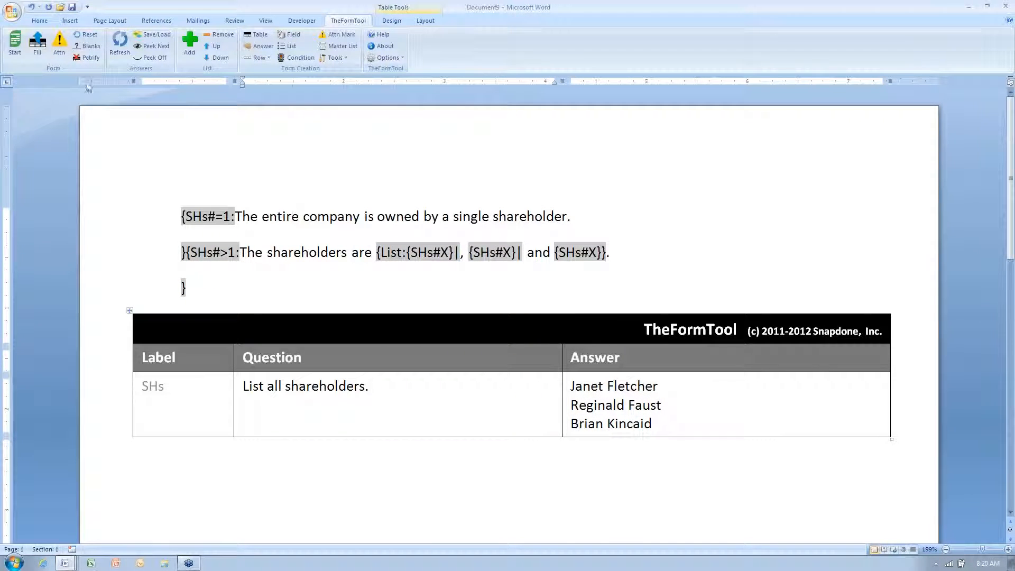
{"action": "left_click", "coordinate": [37, 45]}
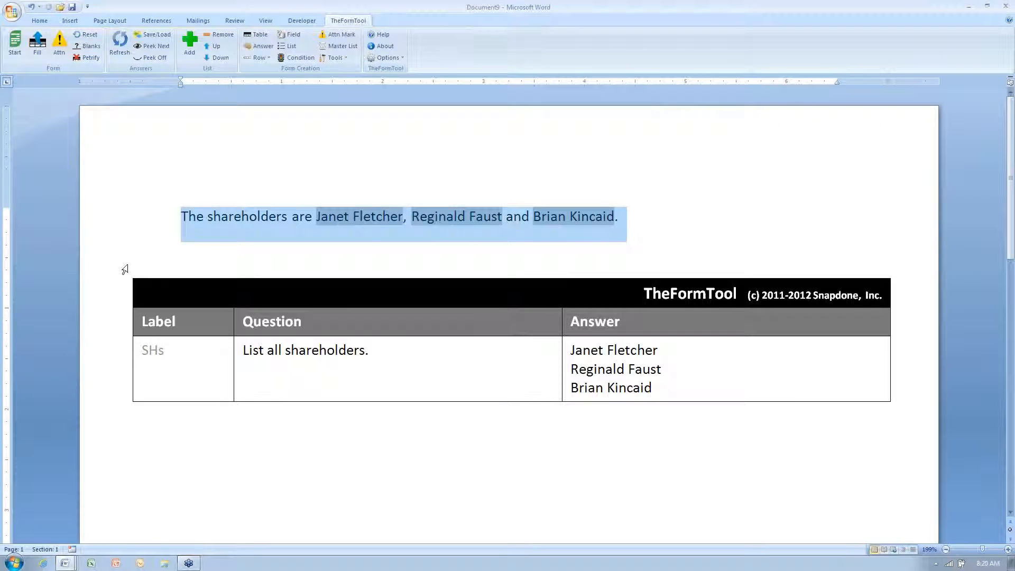
- Remove the second and third shareholders from the SHs list and fill the form to test the single-shareholder condition
{"action": "left_click", "coordinate": [613, 368]}
{"action": "left_click", "coordinate": [223, 36]}
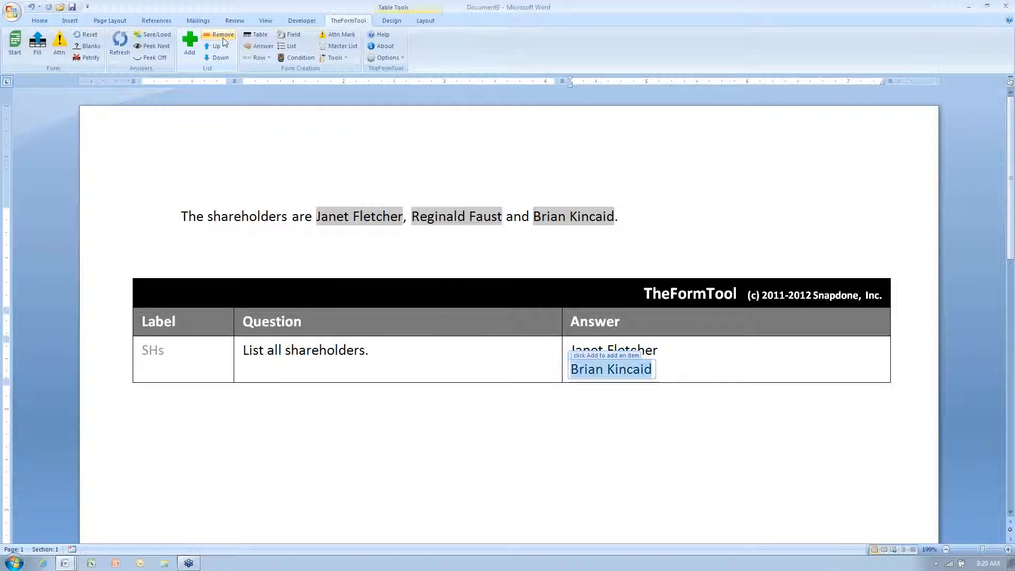
{"action": "left_click", "coordinate": [222, 37]}
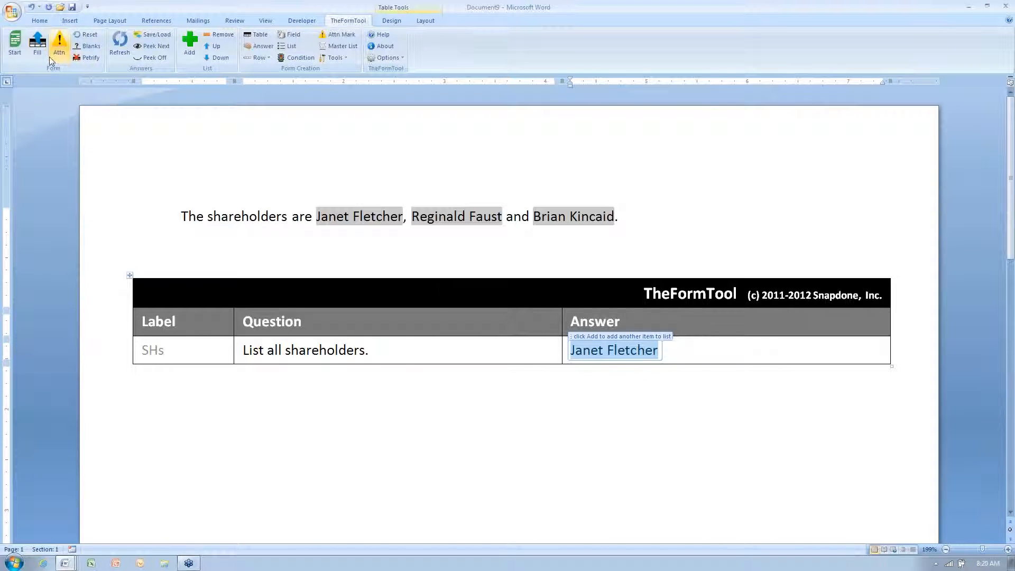
{"action": "left_click", "coordinate": [33, 46]}
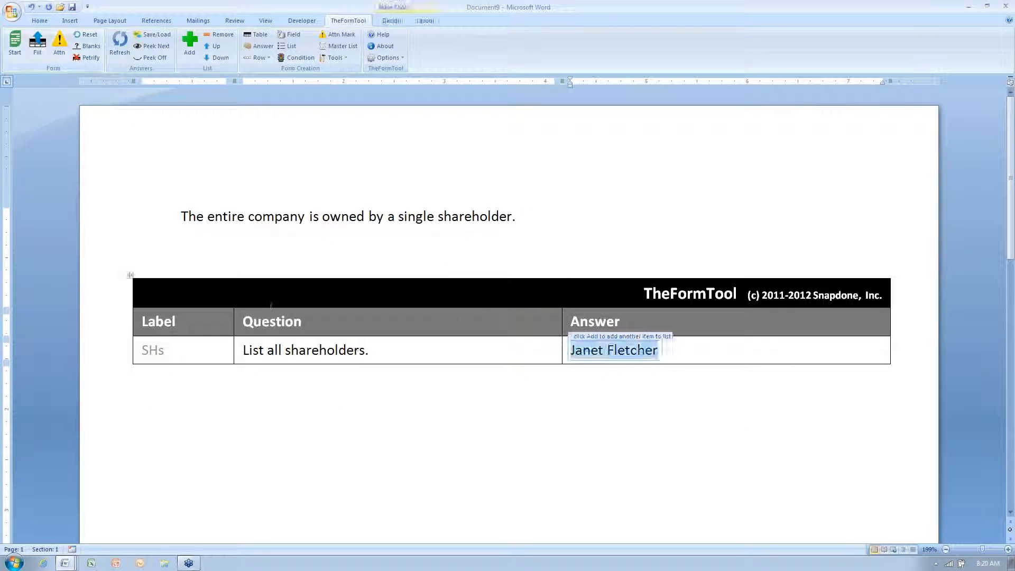
{"action": "left_click", "coordinate": [127, 232]}
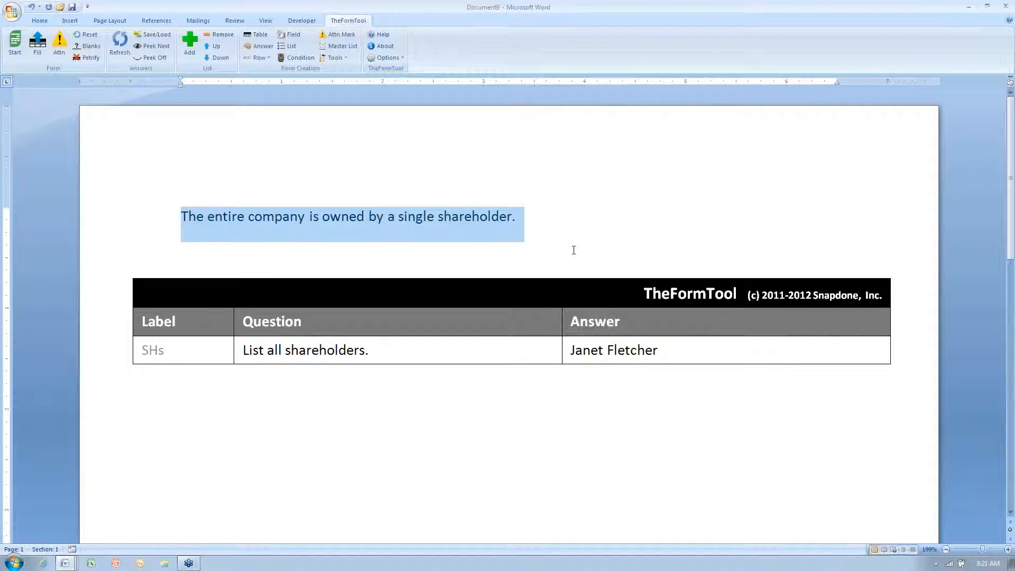
- Close the shareholder form without saving, and examine the lease form's date answers and the Landlord/Tenant alternatives in the tax sentence
{"action": "left_click", "coordinate": [1006, 5]}
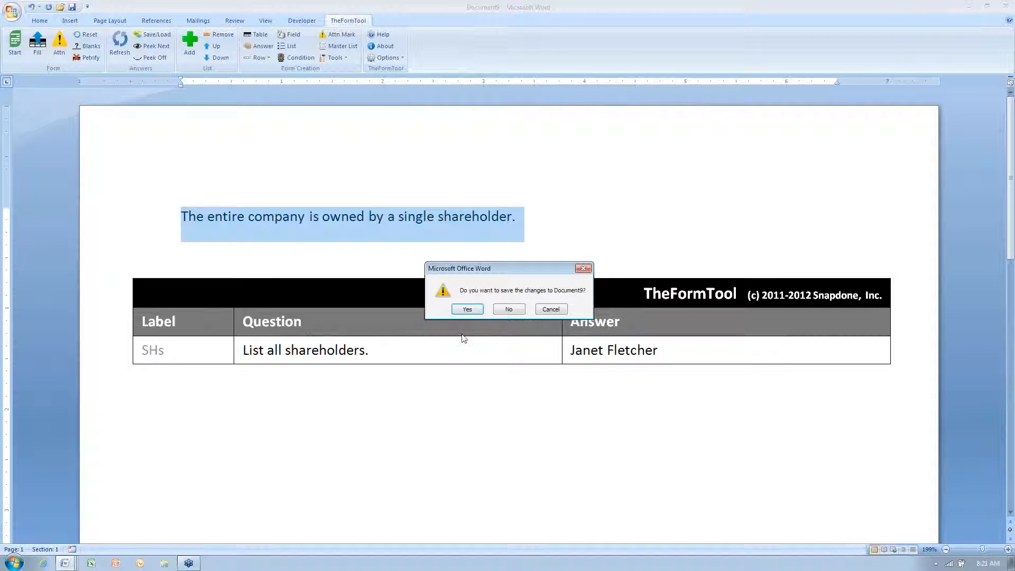
{"action": "left_click", "coordinate": [511, 312]}
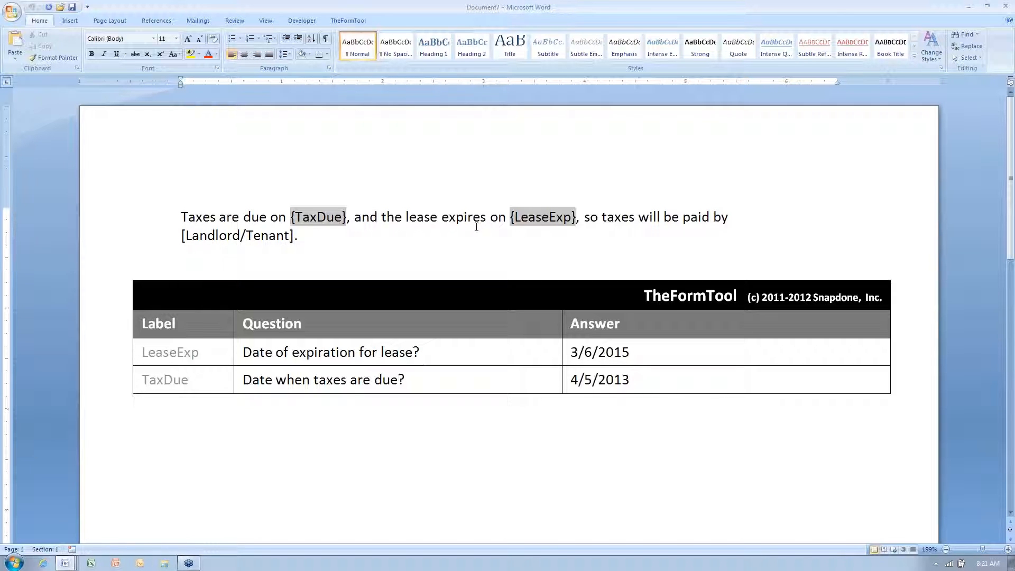
{"action": "left_click", "coordinate": [569, 351]}
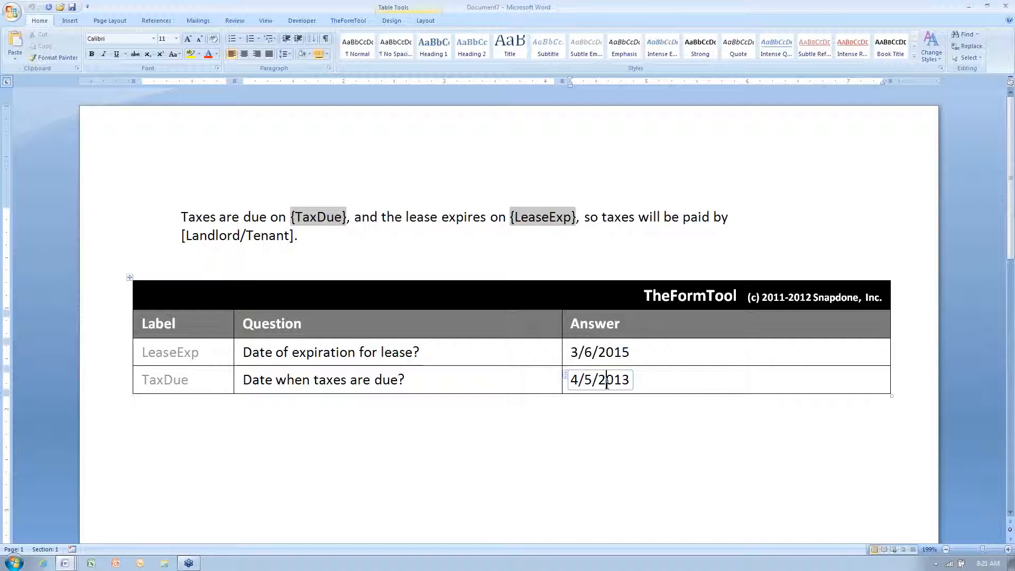
{"action": "left_click", "coordinate": [605, 352]}
{"action": "left_click", "coordinate": [617, 385]}
{"action": "double_click", "coordinate": [214, 235]}
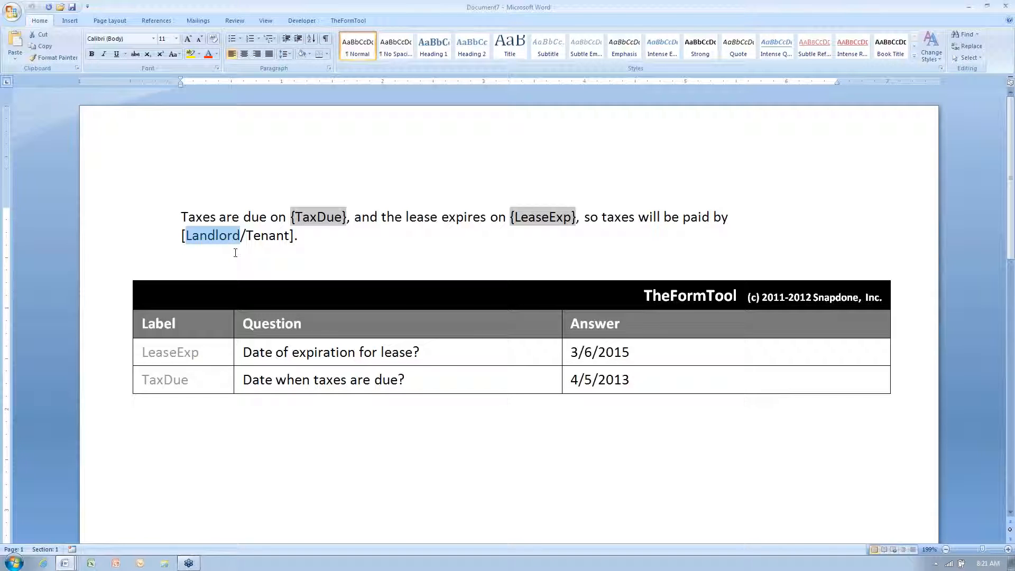
{"action": "double_click", "coordinate": [272, 236]}
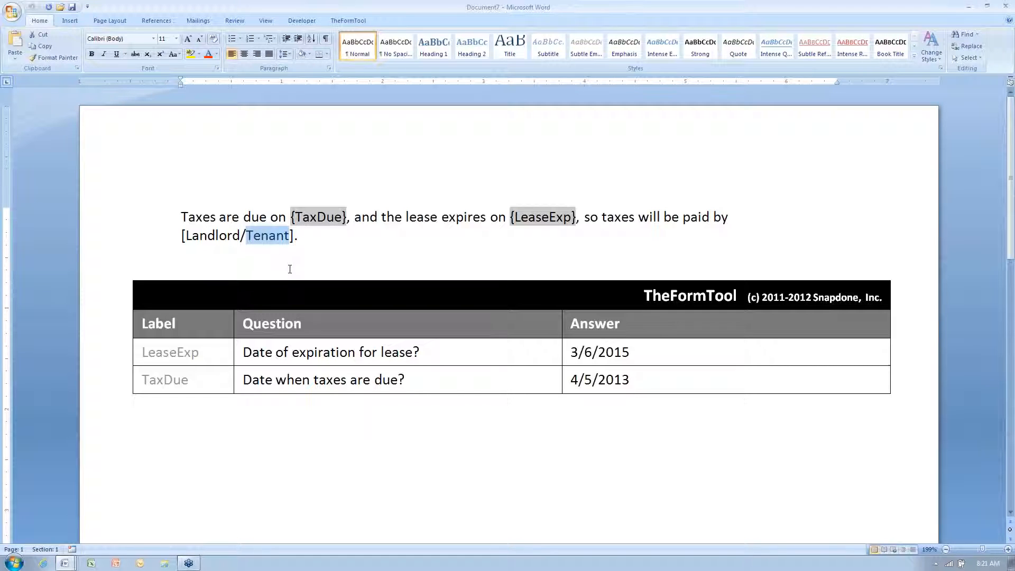
{"action": "left_click_drag", "start_coordinate": [186, 236], "coordinate": [290, 236]}
- Remove the opening bracket before Landlord and add a LeaseExp condition to that word using the comparison "is earlier than"
{"action": "left_click", "coordinate": [184, 236]}
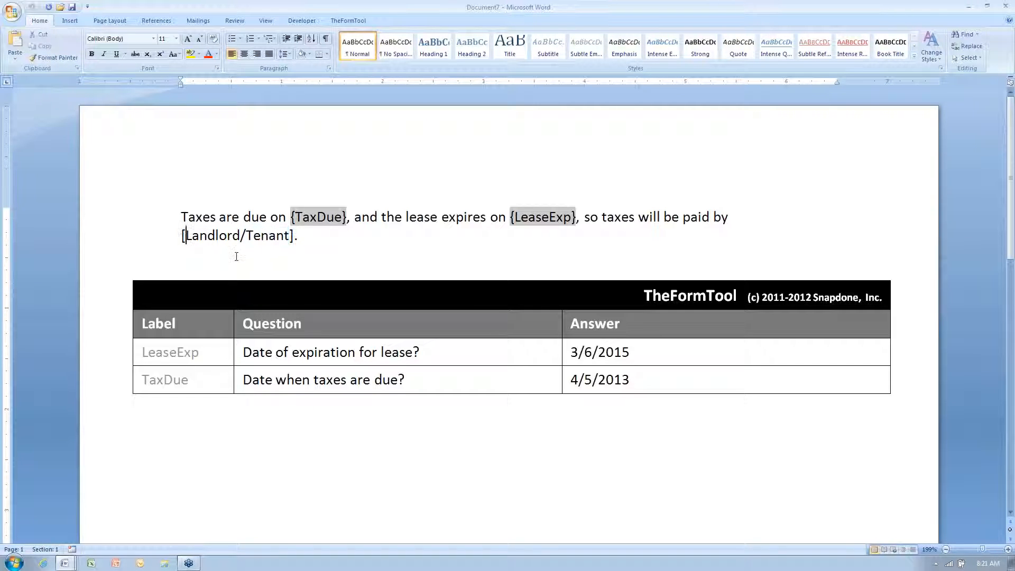
{"action": "key", "text": "BackSpace"}
{"action": "left_click_drag", "start_coordinate": [181, 235], "coordinate": [236, 236]}
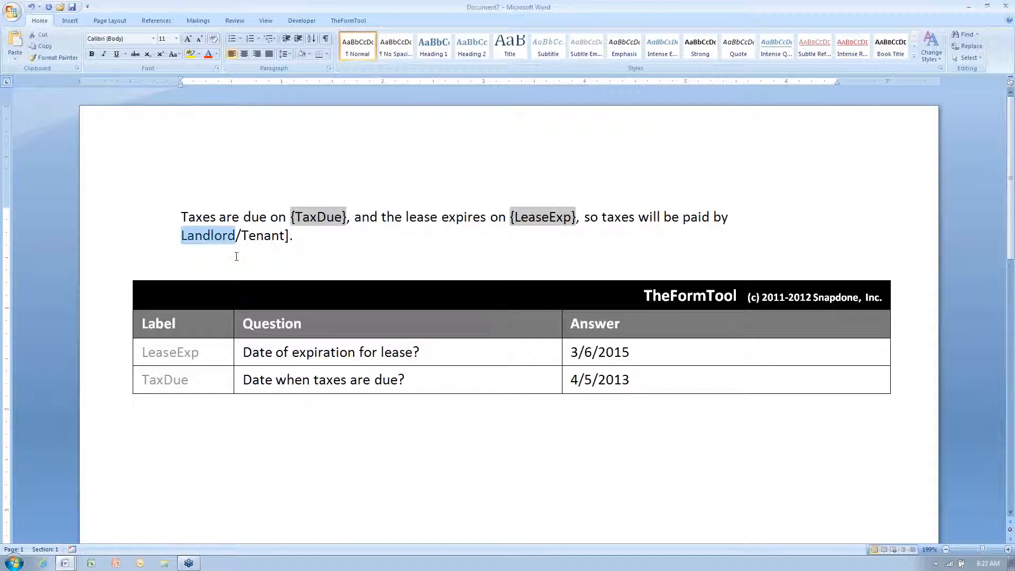
{"action": "left_click", "coordinate": [348, 21]}
{"action": "left_click", "coordinate": [297, 57]}
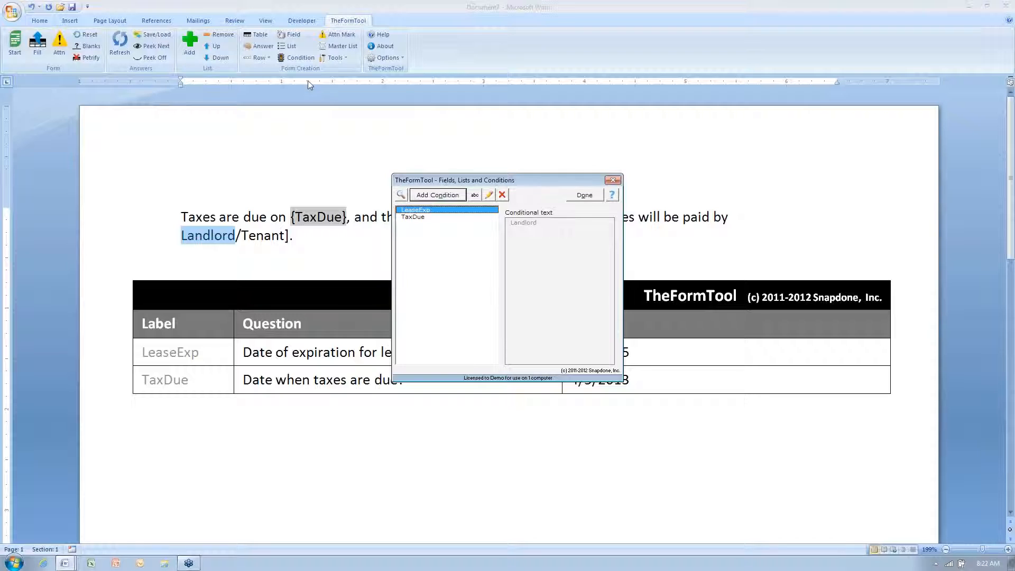
{"action": "left_click", "coordinate": [440, 195]}
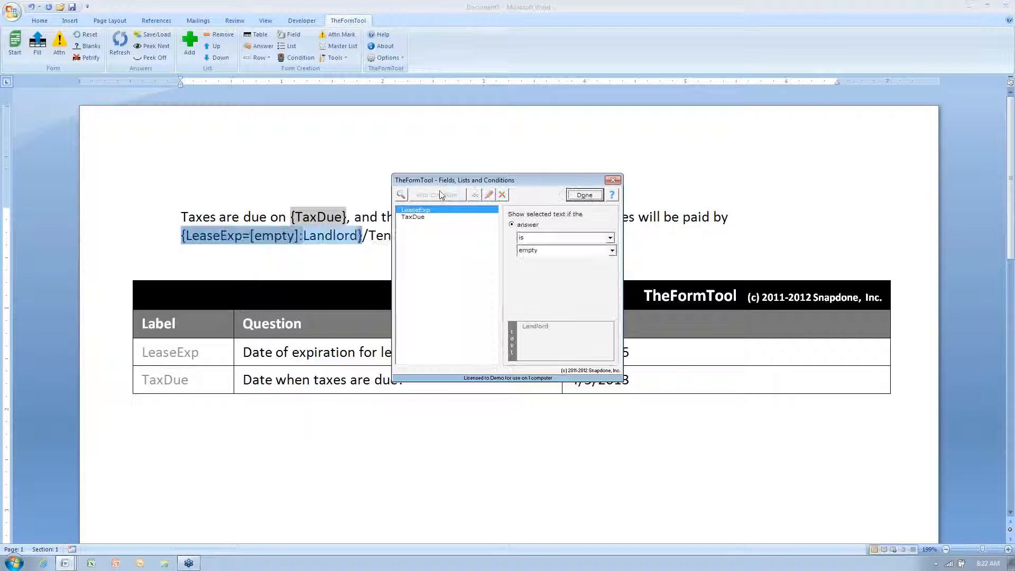
{"action": "left_click", "coordinate": [600, 239]}
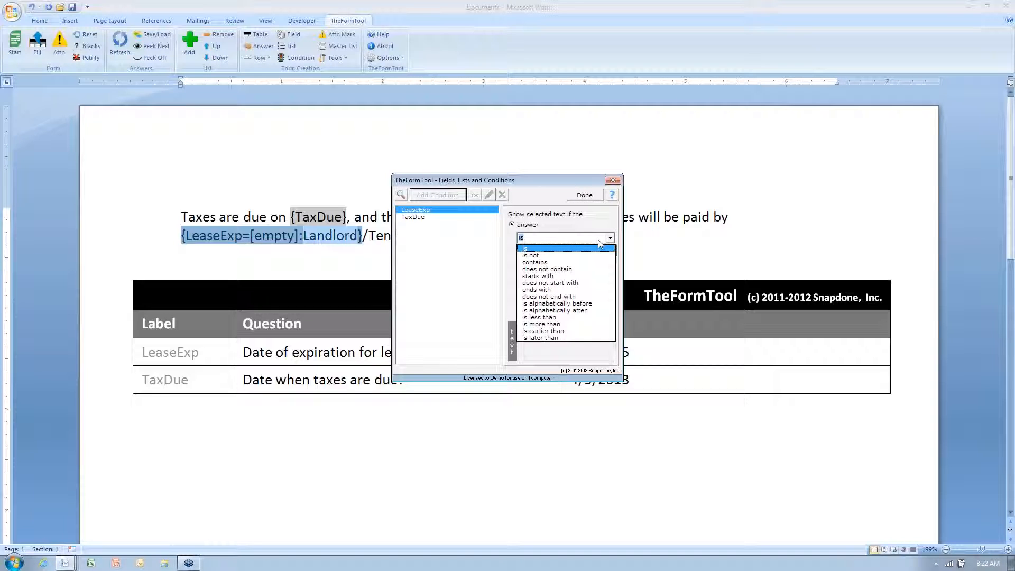
{"action": "left_click", "coordinate": [559, 331]}
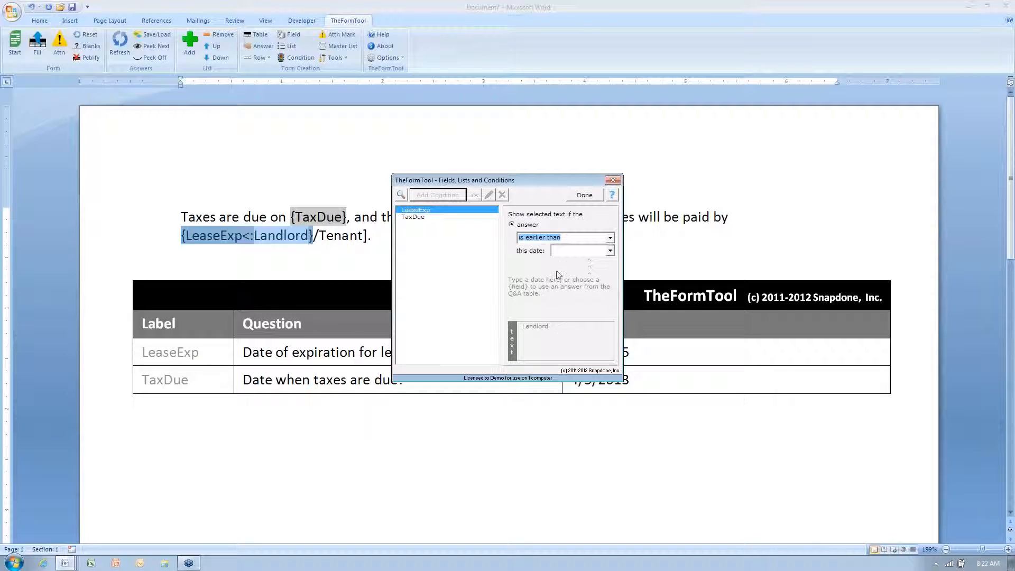
- Try the {TaxDue} field and the fixed date 1/1/13 as the Landlord condition's comparison date, and clear the entry
{"action": "left_click", "coordinate": [611, 251]}
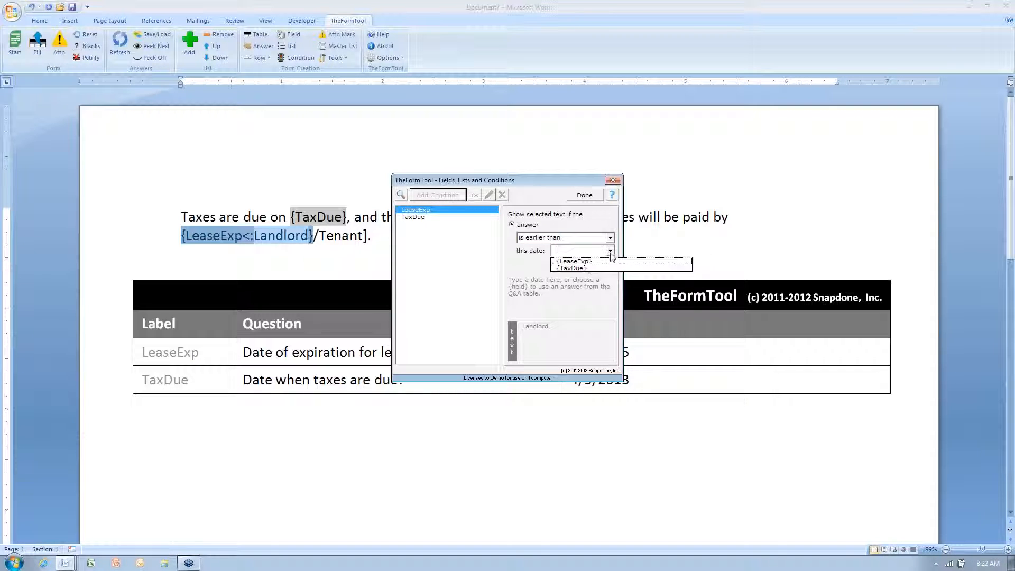
{"action": "left_click", "coordinate": [576, 250]}
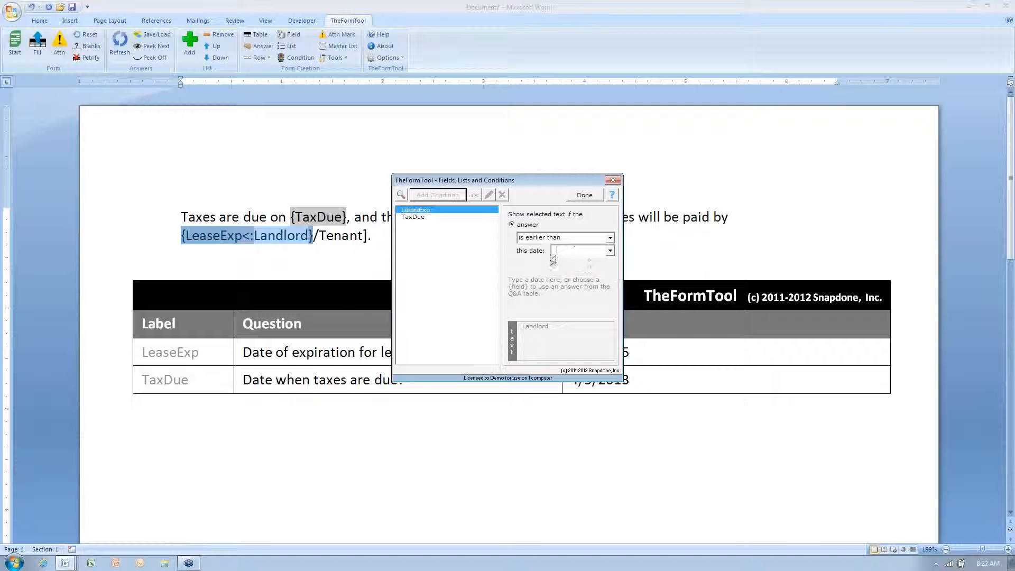
{"action": "left_click", "coordinate": [610, 250]}
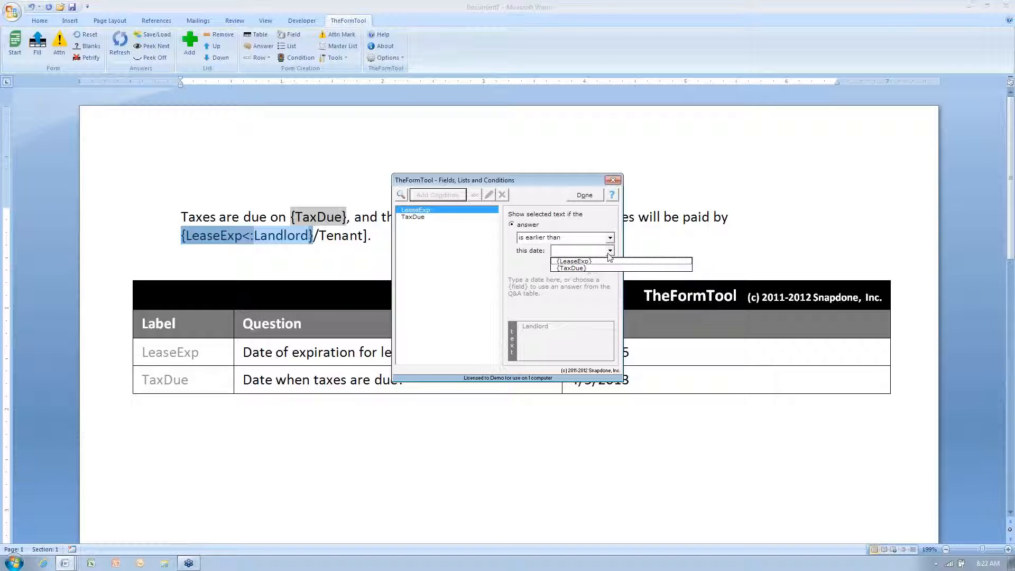
{"action": "left_click", "coordinate": [608, 254]}
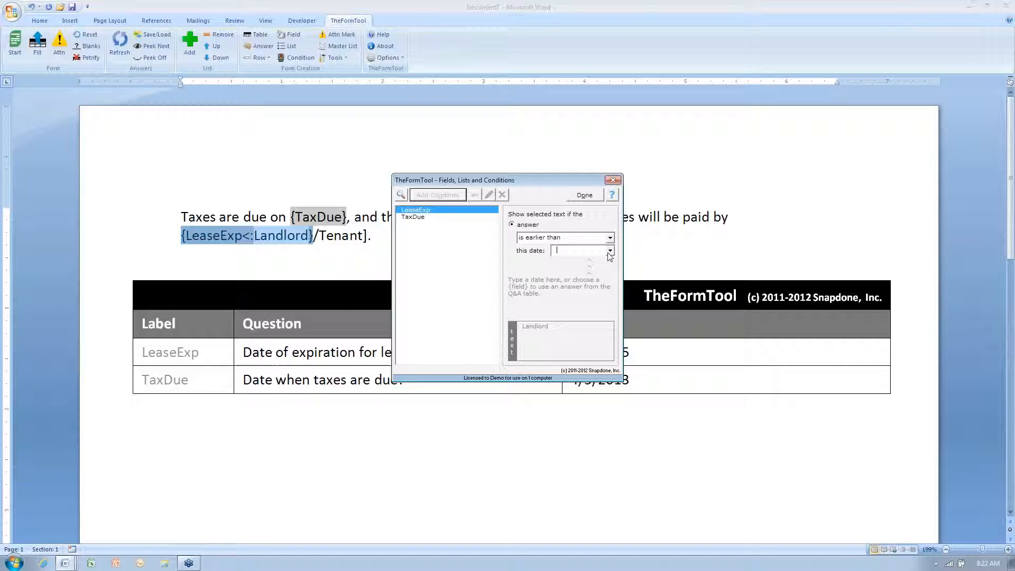
{"action": "left_click", "coordinate": [609, 253]}
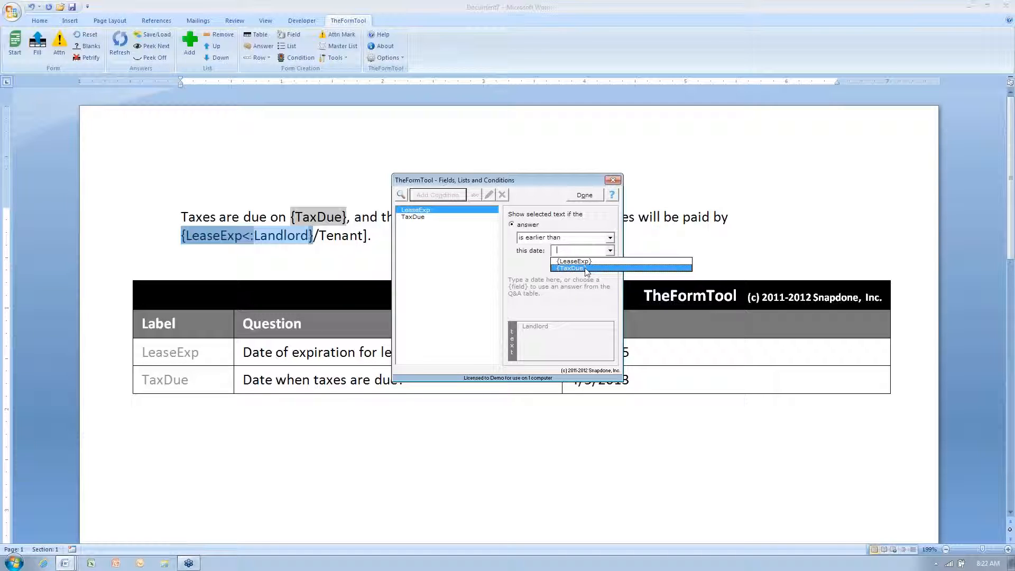
{"action": "left_click", "coordinate": [587, 268]}
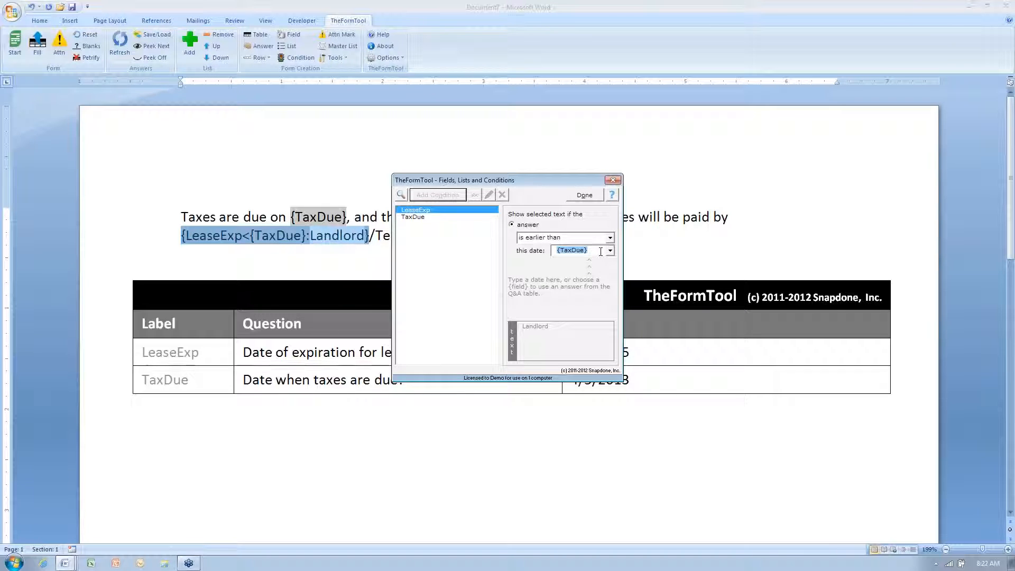
{"action": "type", "text": "1/"}
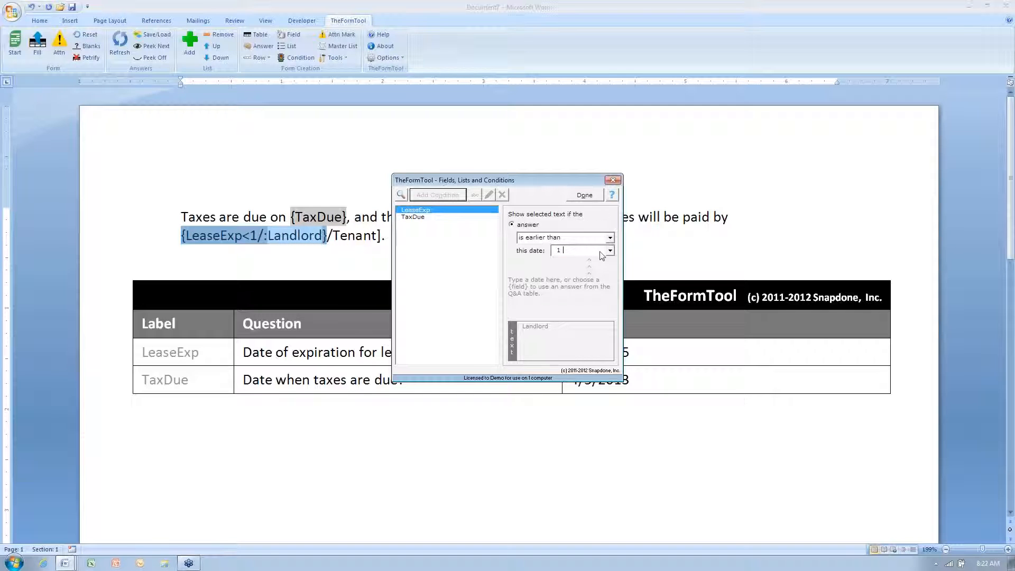
{"action": "type", "text": "1/13"}
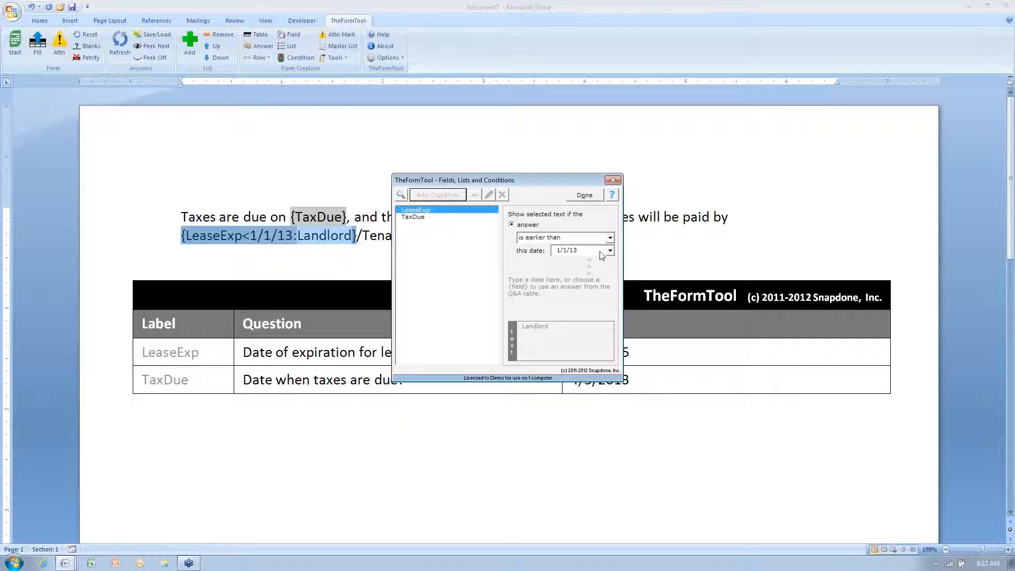
{"action": "key", "text": "BackSpace"}
{"action": "key", "text": "BackSpace"}
{"action": "key", "text": "BackSpace"}
{"action": "key", "text": "BackSpace"}
{"action": "key", "text": "BackSpace"}
{"action": "key", "text": "BackSpace"}
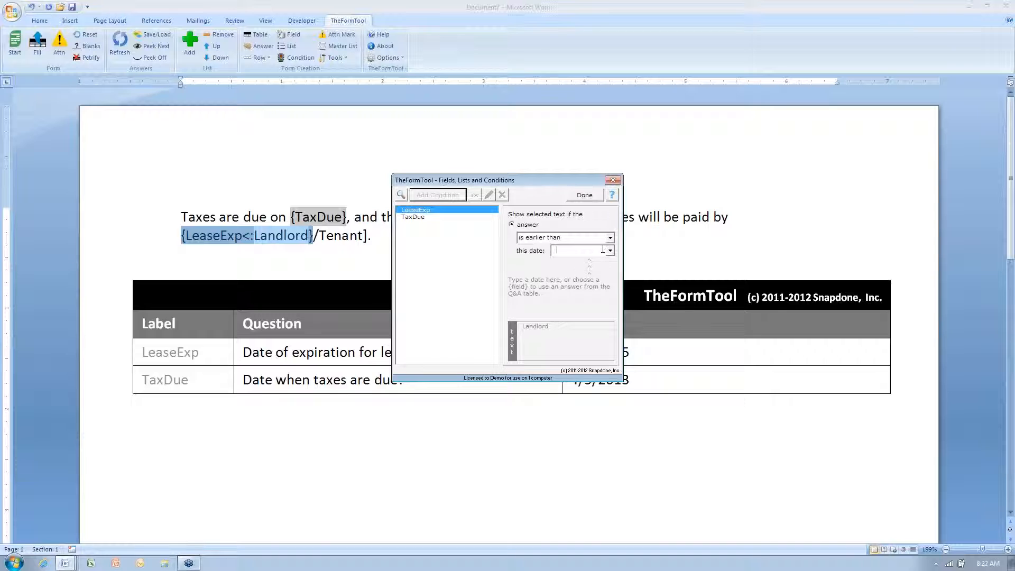
- Set the Landlord condition's comparison date to the {TaxDue} field and finish the condition
{"action": "left_click", "coordinate": [610, 250]}
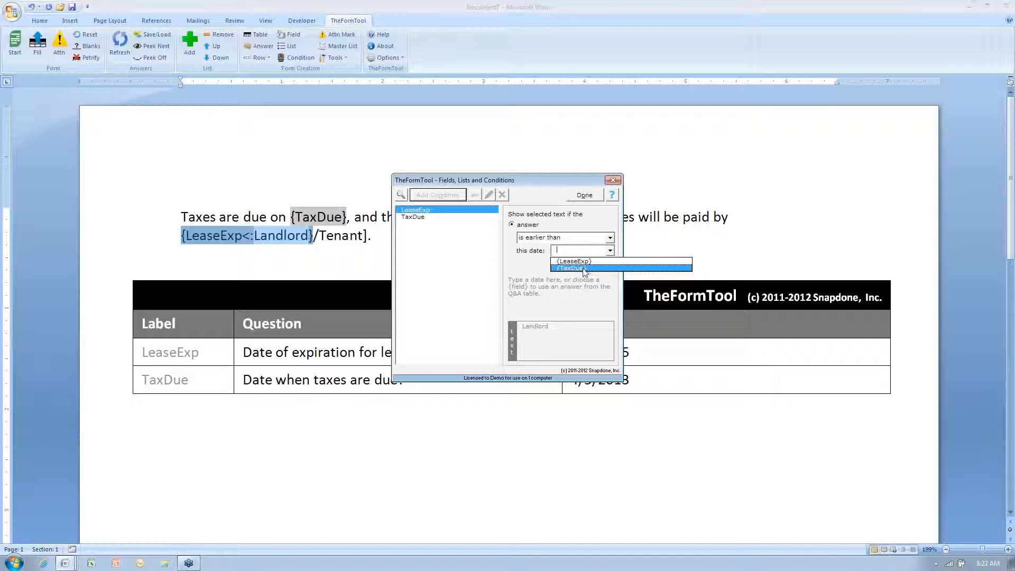
{"action": "left_click", "coordinate": [585, 271]}
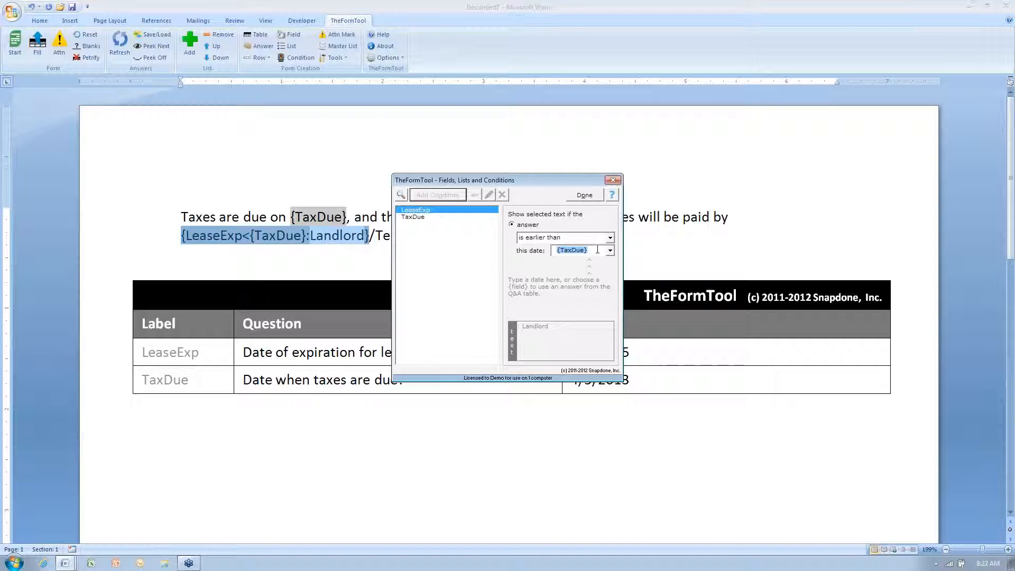
{"action": "left_click", "coordinate": [584, 196]}
- Remove the slash before Tenant and add a LeaseExp condition showing that word if the answer is later than {TaxDue}
{"action": "left_click", "coordinate": [377, 237]}
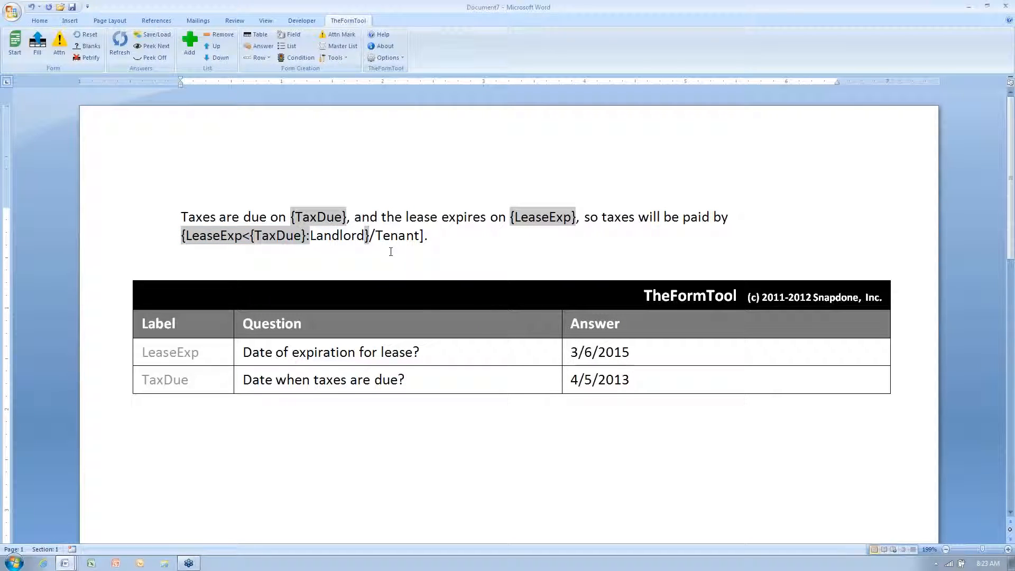
{"action": "key", "text": "BackSpace"}
{"action": "double_click", "coordinate": [390, 236]}
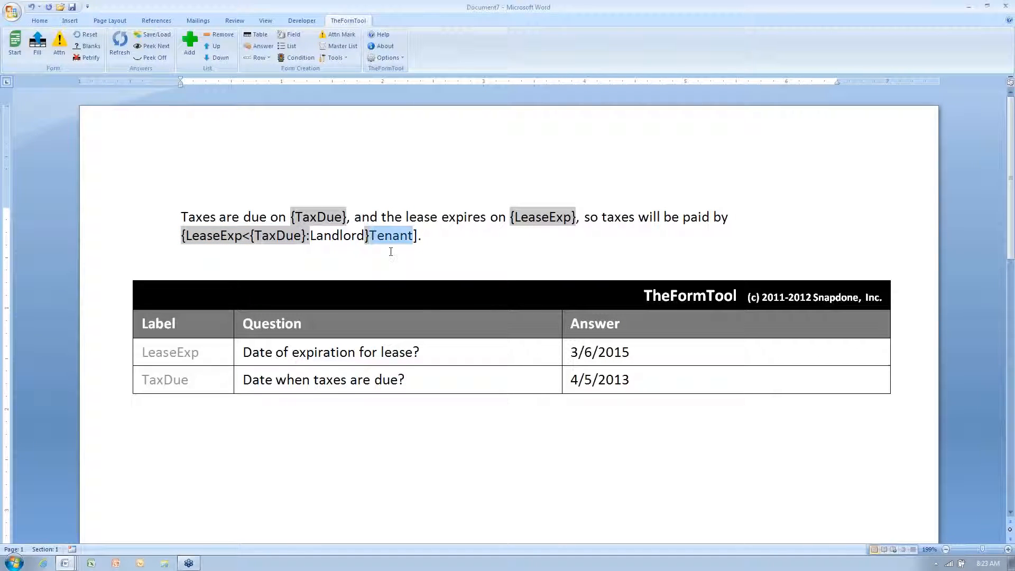
{"action": "left_click", "coordinate": [303, 60]}
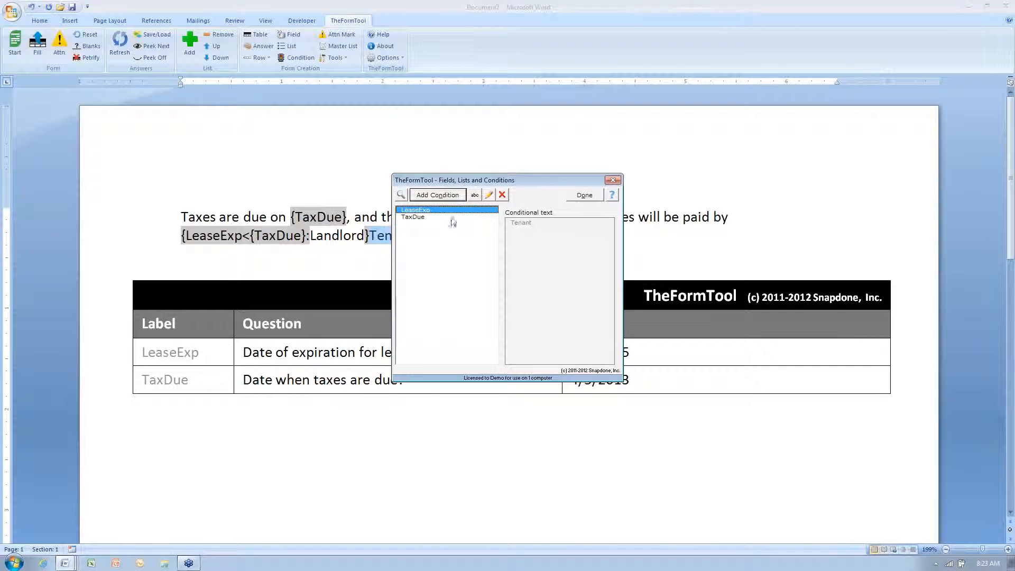
{"action": "left_click", "coordinate": [438, 194]}
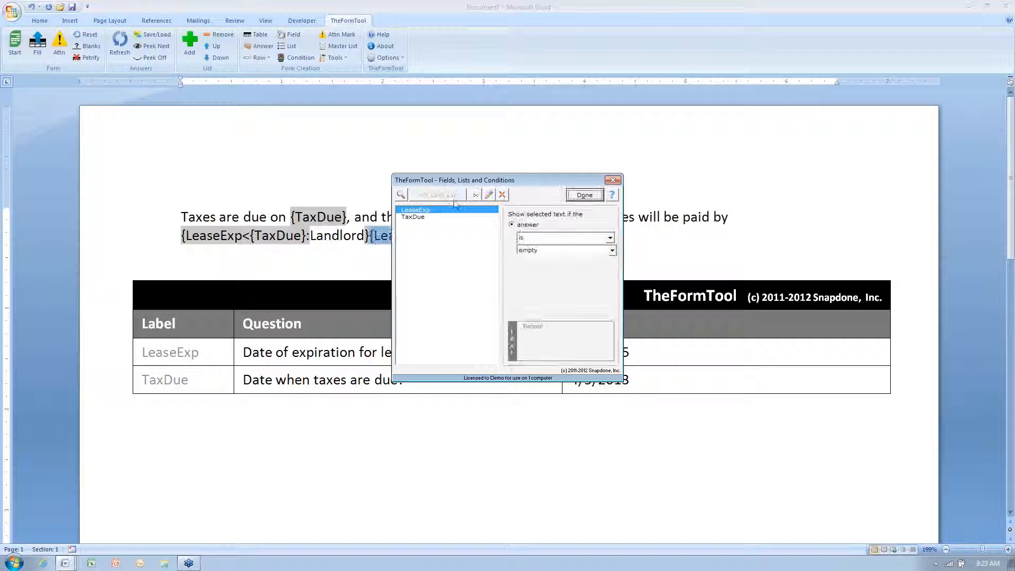
{"action": "left_click", "coordinate": [586, 250]}
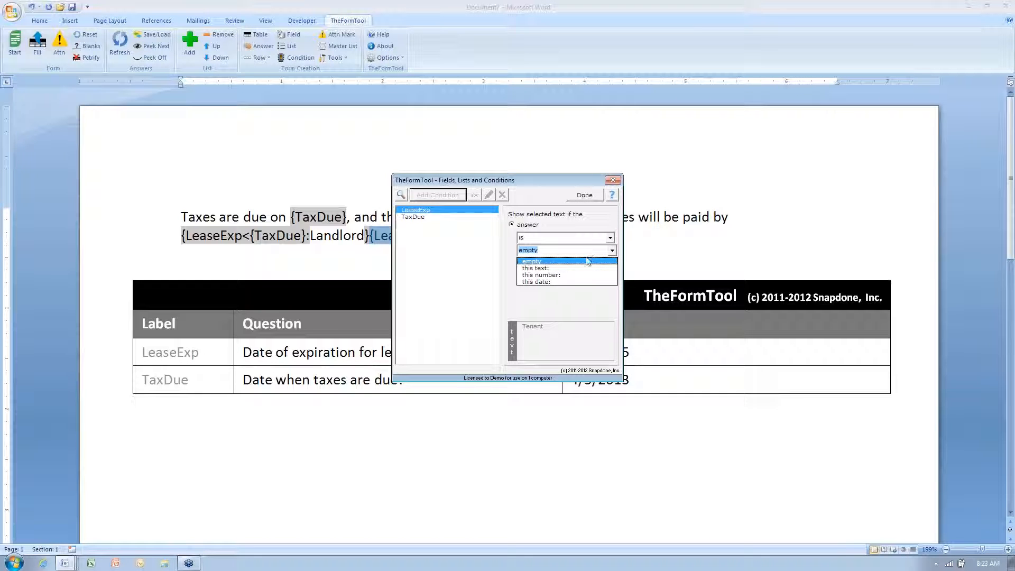
{"action": "left_click", "coordinate": [582, 239]}
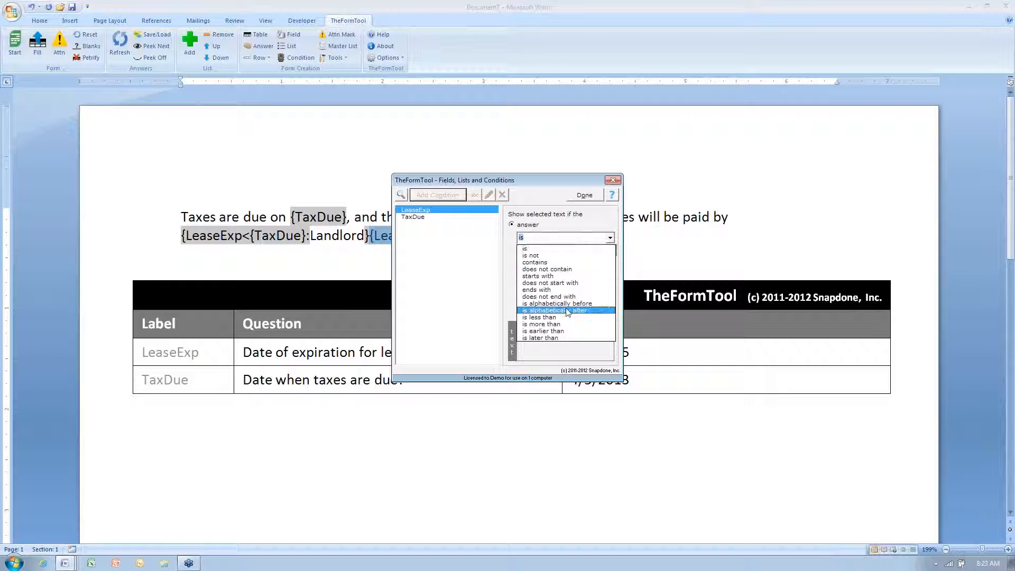
{"action": "left_click", "coordinate": [565, 338]}
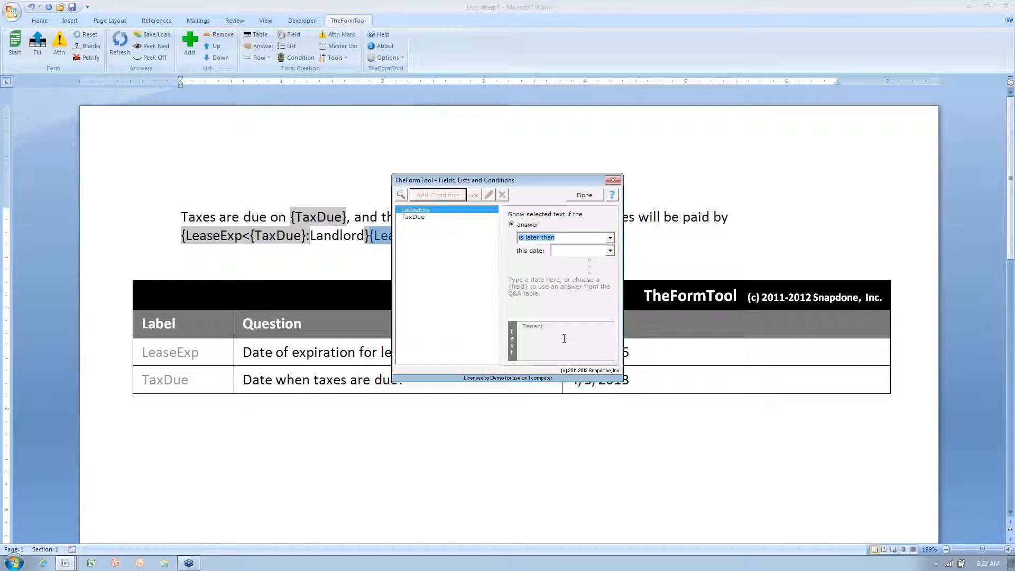
{"action": "left_click", "coordinate": [594, 249]}
{"action": "left_click", "coordinate": [609, 250]}
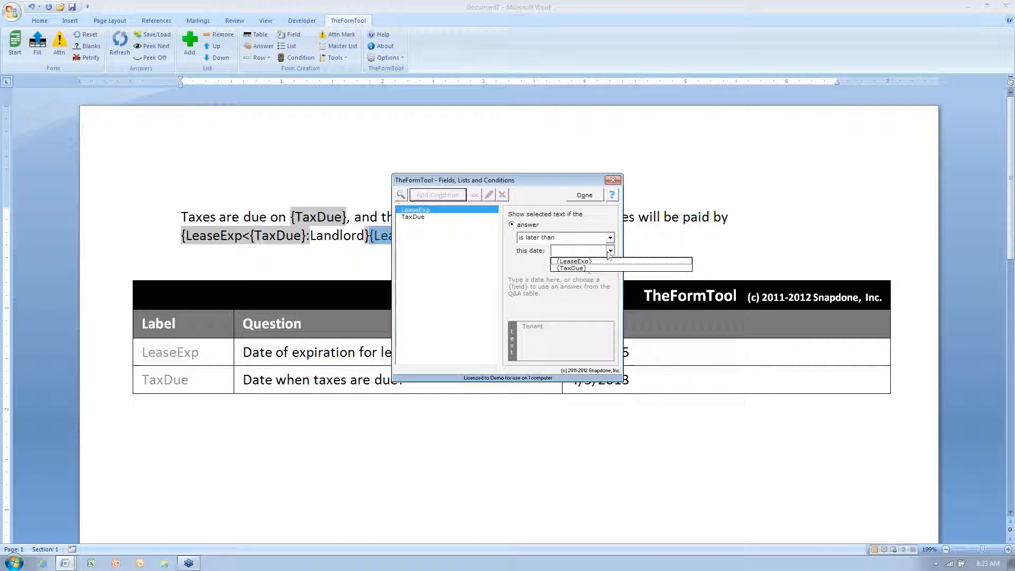
{"action": "left_click", "coordinate": [581, 269]}
{"action": "left_click", "coordinate": [584, 195]}
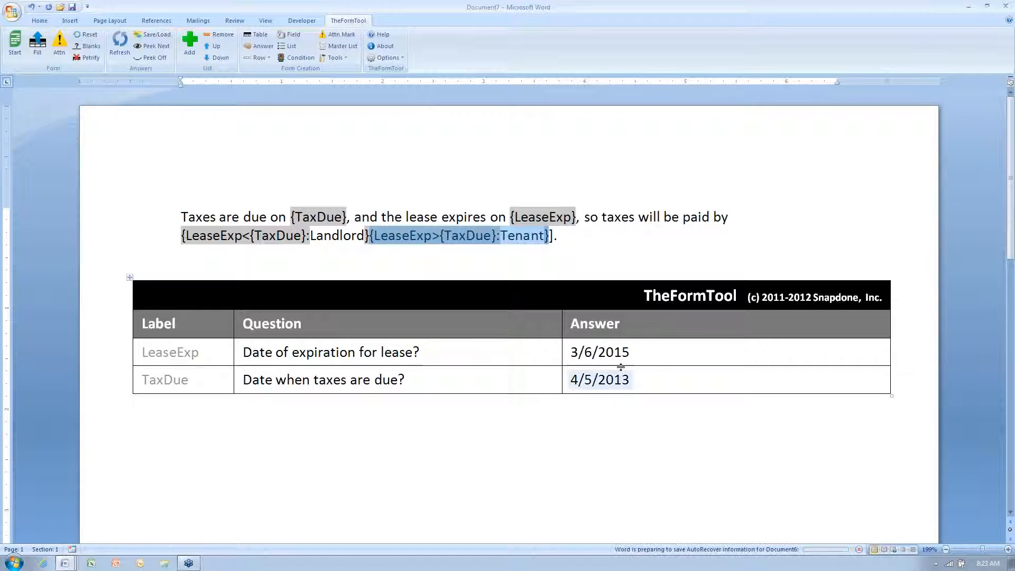
- Fill the form to test which party the tax sentence names for the entered lease and tax dates
{"action": "left_click", "coordinate": [598, 381]}
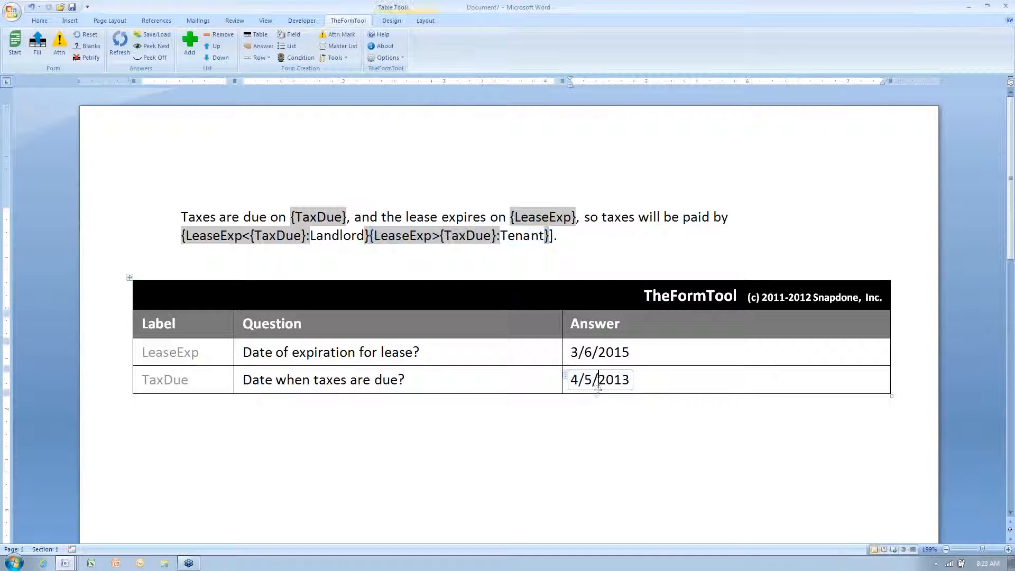
{"action": "left_click", "coordinate": [598, 352]}
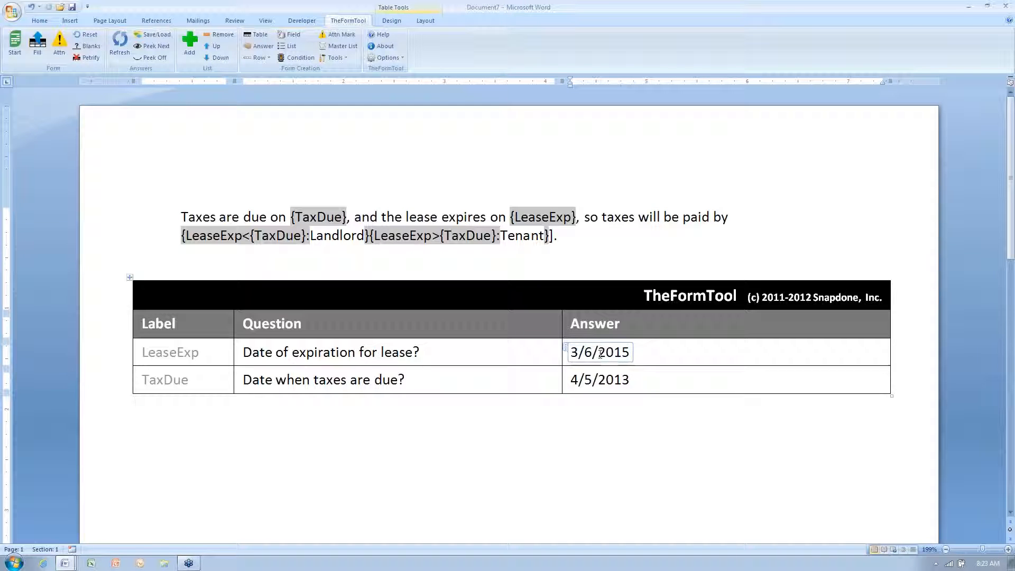
{"action": "left_click", "coordinate": [37, 42]}
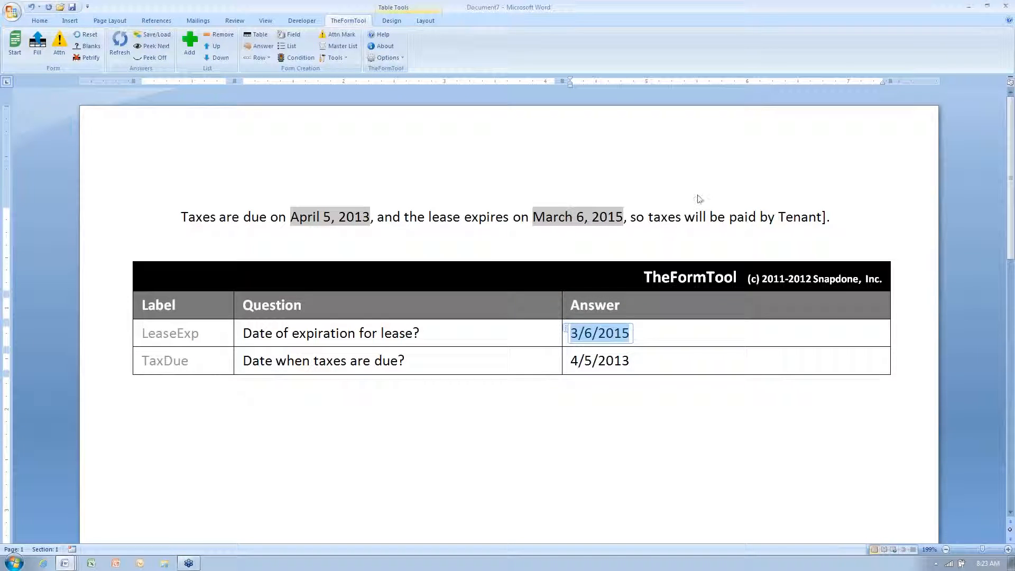
{"action": "left_click", "coordinate": [803, 219]}
{"action": "double_click", "coordinate": [804, 218]}
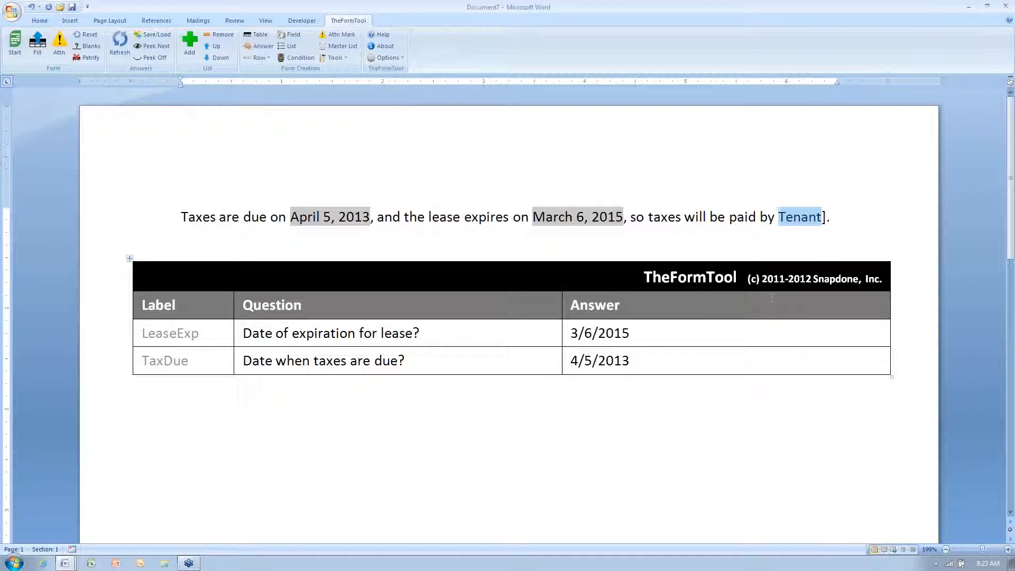
- Reset the form and delete the stray closing bracket after the Tenant condition
{"action": "left_click_drag", "start_coordinate": [821, 216], "coordinate": [830, 216]}
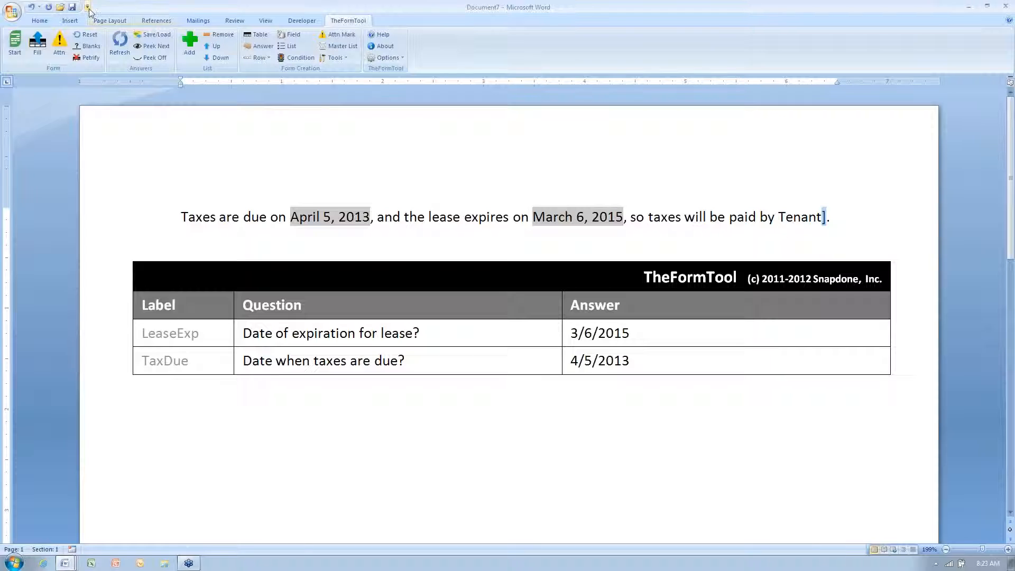
{"action": "left_click", "coordinate": [86, 35]}
{"action": "left_click", "coordinate": [553, 239]}
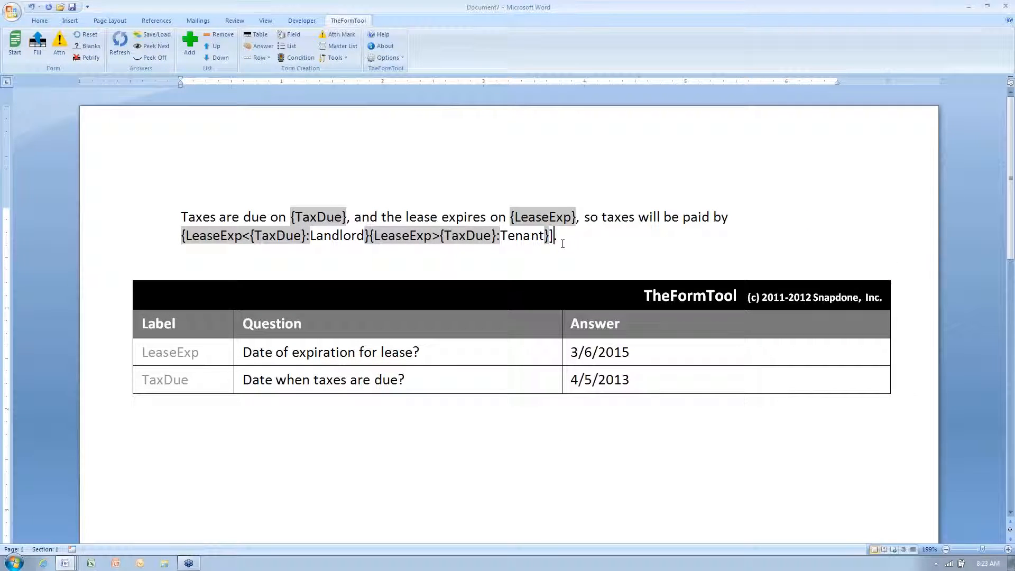
{"action": "key", "text": "BackSpace"}
- Change the lease expiration answer to 3/6/2013 and fill the form to test the Landlord condition
{"action": "left_click", "coordinate": [624, 352]}
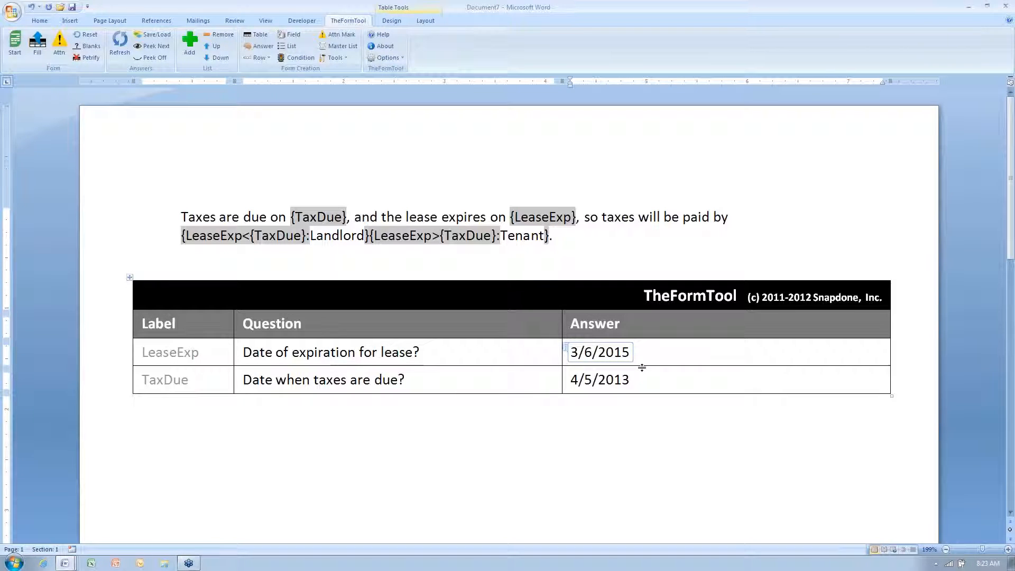
{"action": "key", "text": "BackSpace"}
{"action": "type", "text": "3"}
{"action": "left_click", "coordinate": [456, 376]}
{"action": "left_click", "coordinate": [37, 49]}
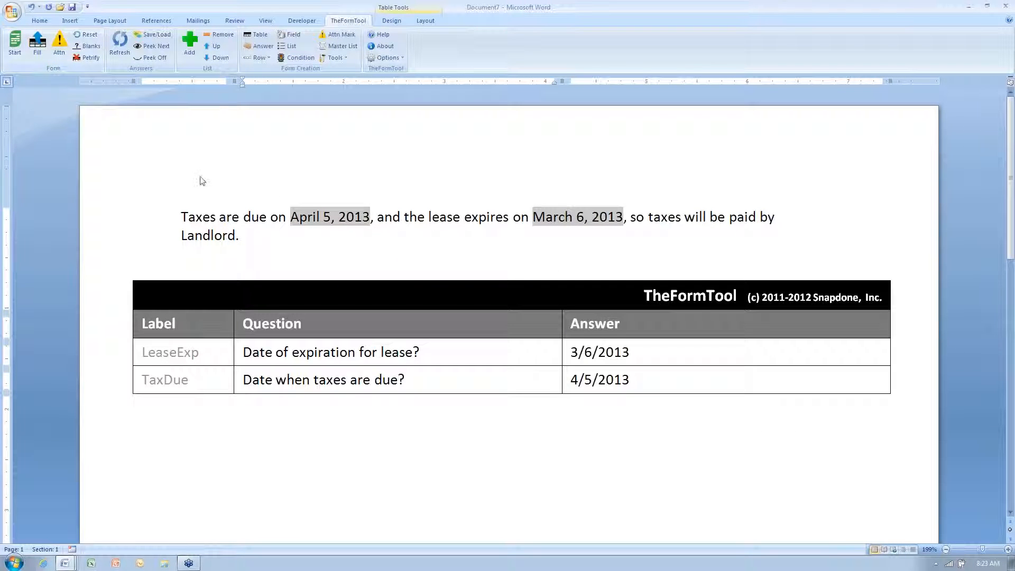
{"action": "double_click", "coordinate": [197, 234]}
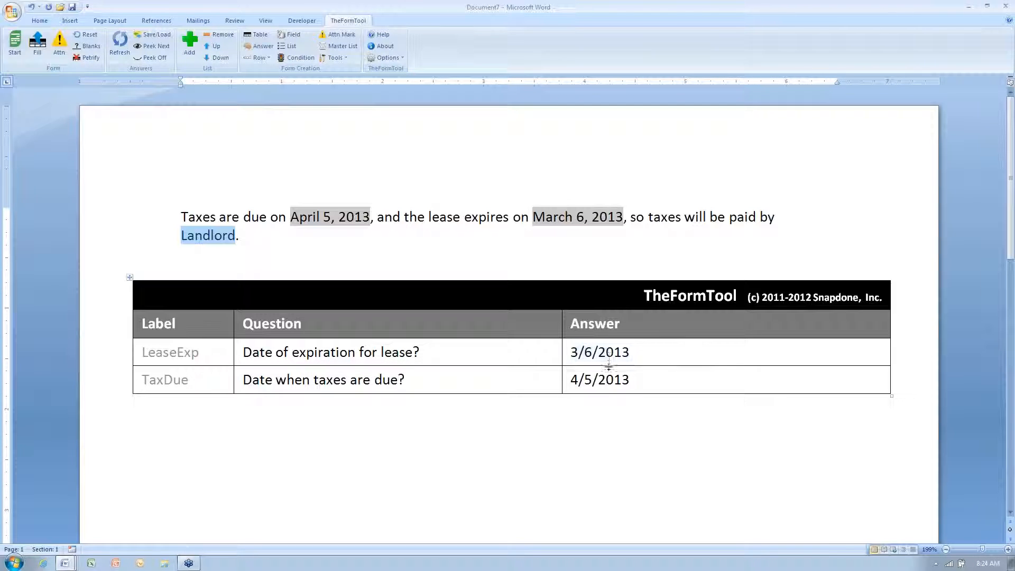
{"action": "left_click", "coordinate": [485, 352]}
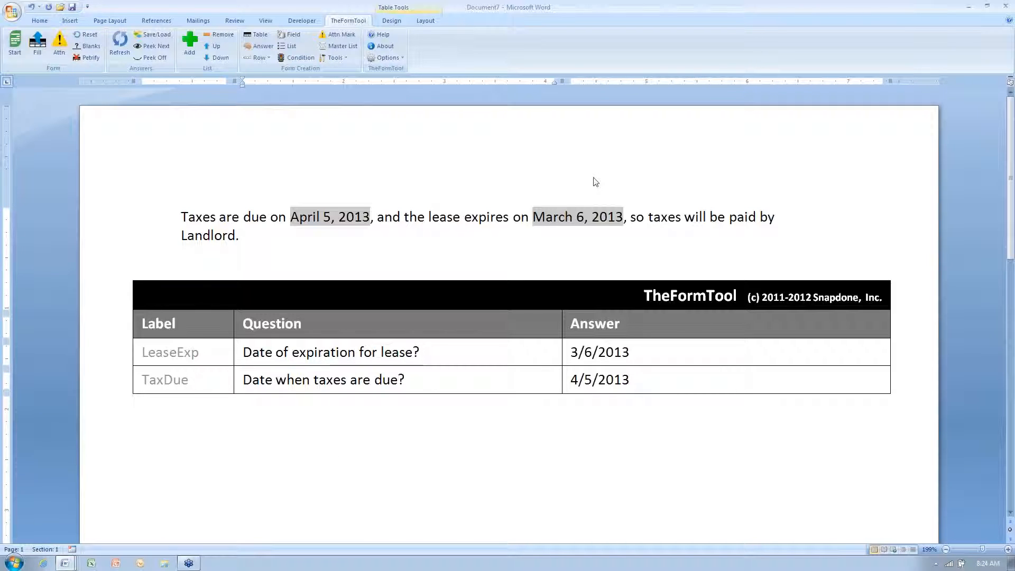
- Close the lease and tax form without saving and bring up the beneficiaries form in Document8
{"action": "left_click", "coordinate": [1005, 5]}
{"action": "left_click", "coordinate": [504, 309]}
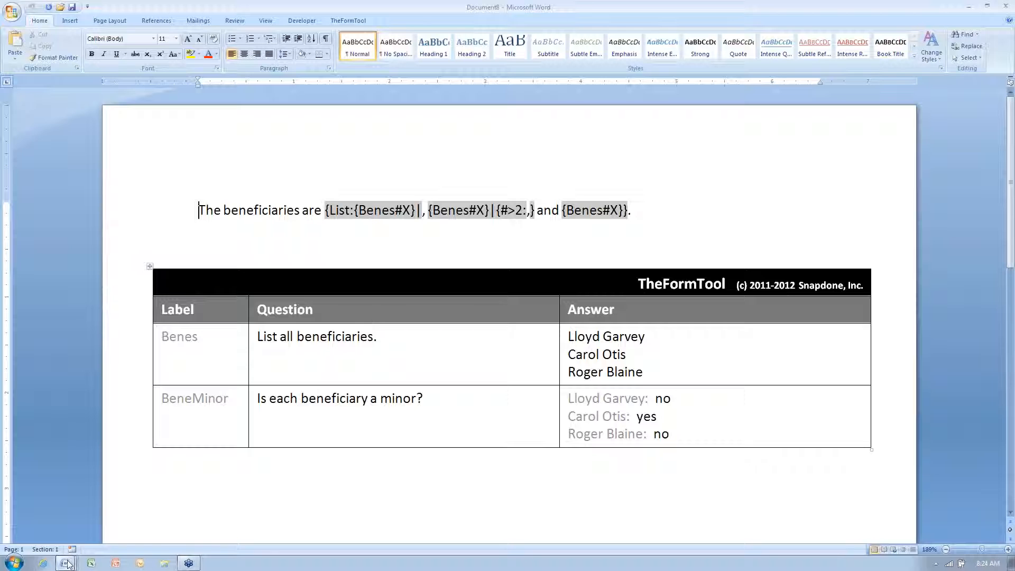
{"action": "mouse_move", "coordinate": [64, 562]}
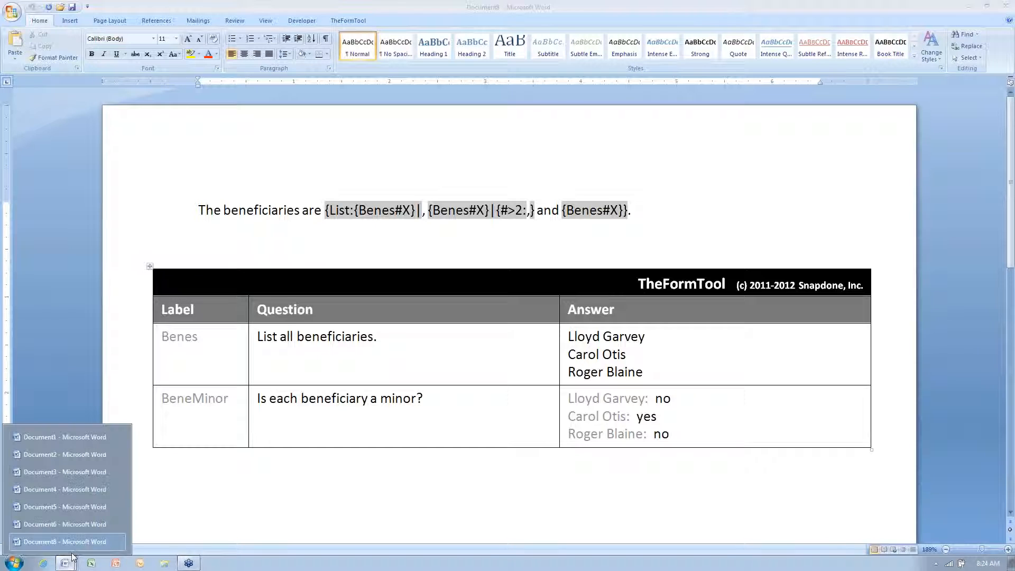
{"action": "left_click", "coordinate": [84, 542]}
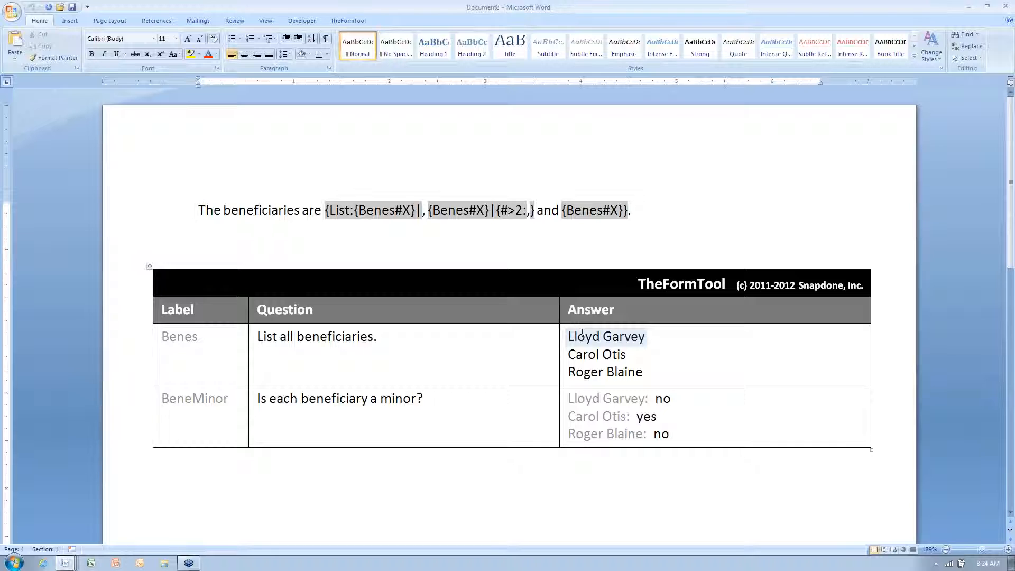
- Examine the list of beneficiaries and the yes/no minor answer given for each one
{"action": "left_click_drag", "start_coordinate": [661, 332], "coordinate": [680, 362]}
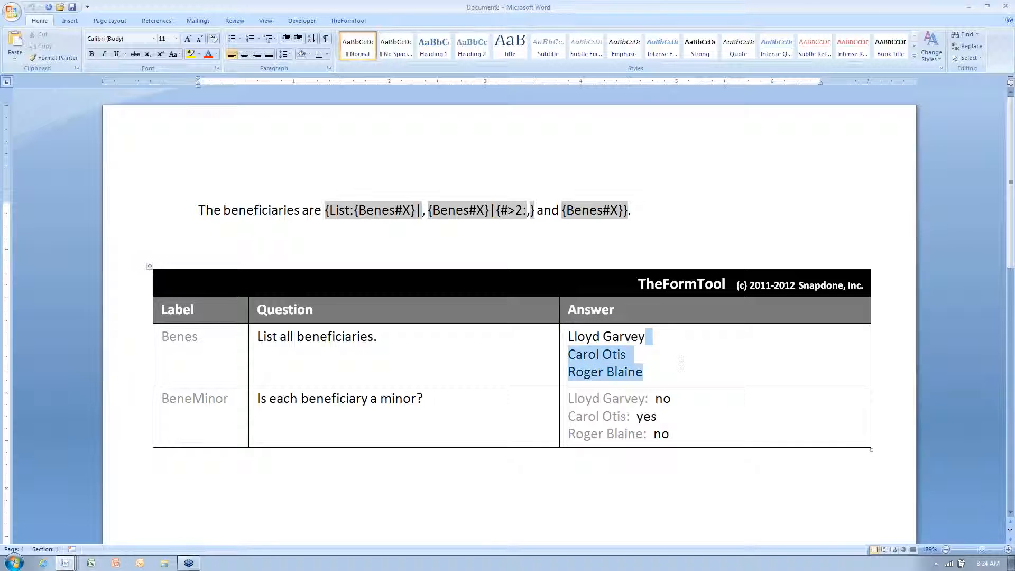
{"action": "left_click", "coordinate": [662, 399]}
{"action": "left_click", "coordinate": [647, 417]}
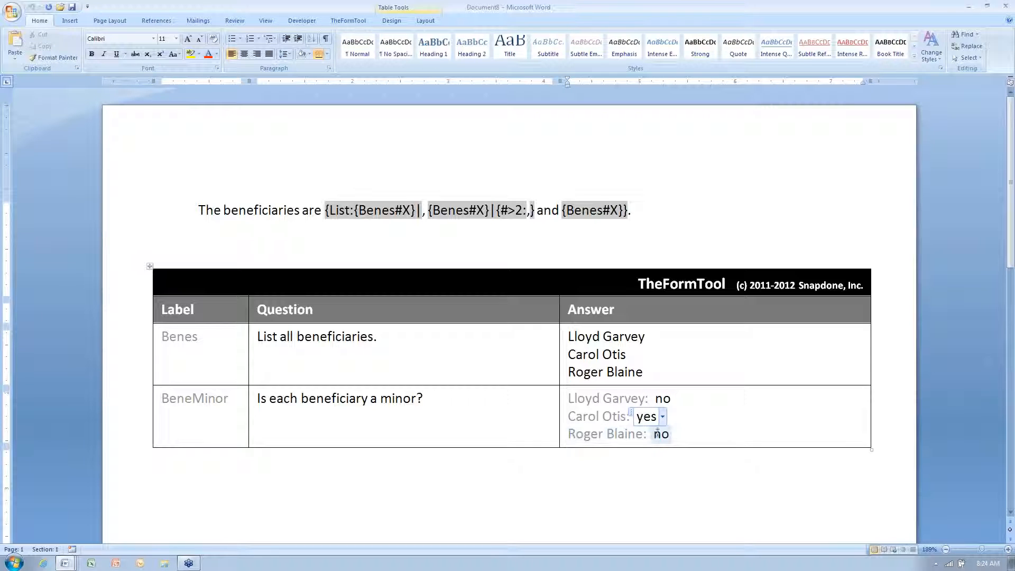
{"action": "left_click", "coordinate": [665, 433]}
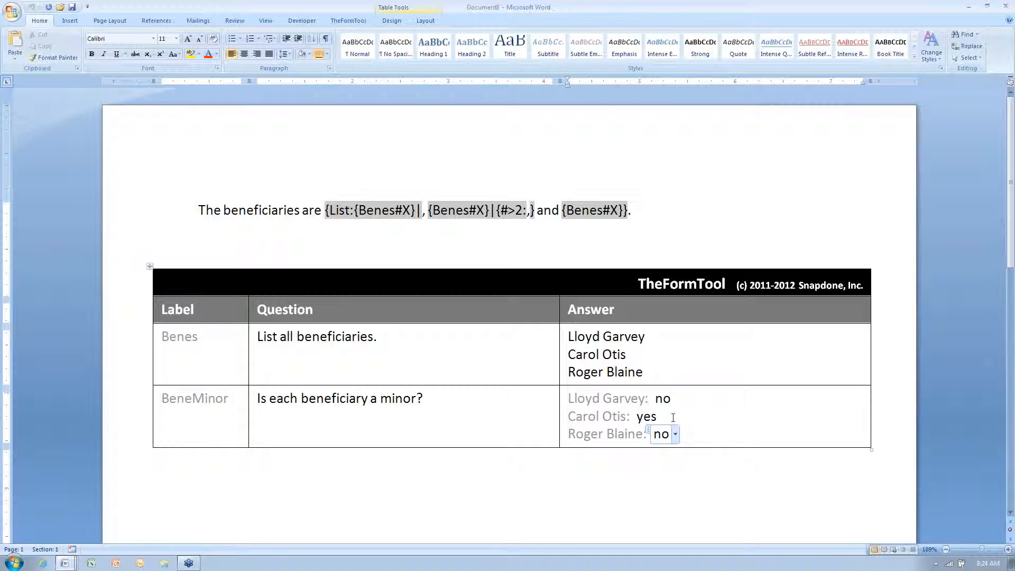
{"action": "left_click", "coordinate": [660, 403]}
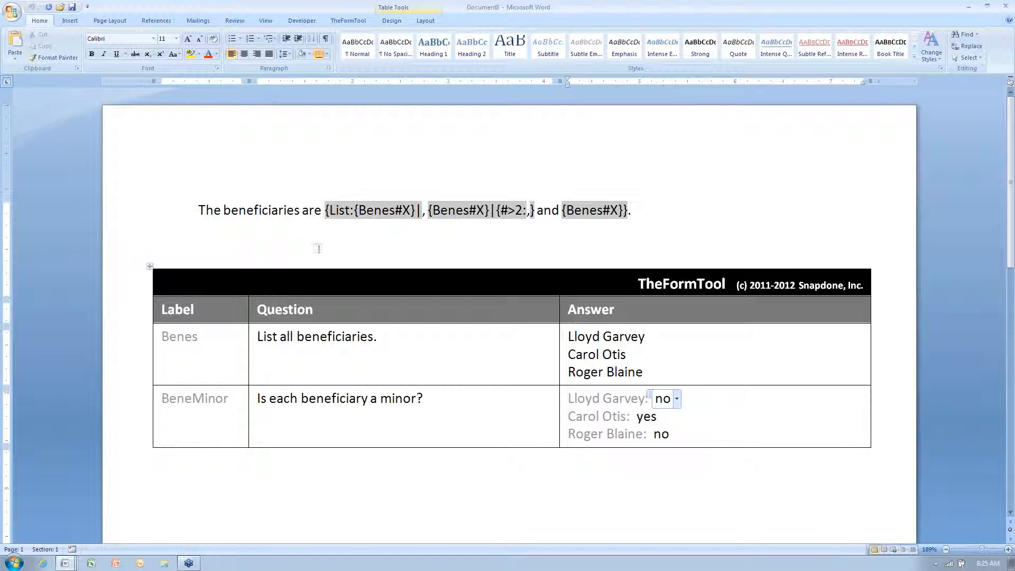
- Fill the form to test the list in the beneficiaries sentence, and reset it
{"action": "left_click", "coordinate": [287, 210]}
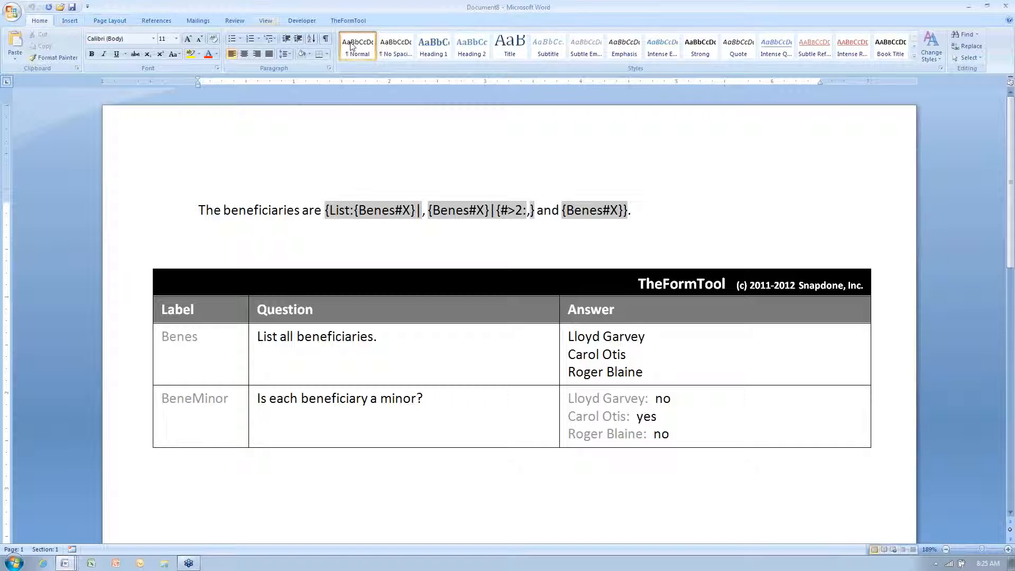
{"action": "left_click", "coordinate": [348, 20]}
{"action": "left_click", "coordinate": [36, 49]}
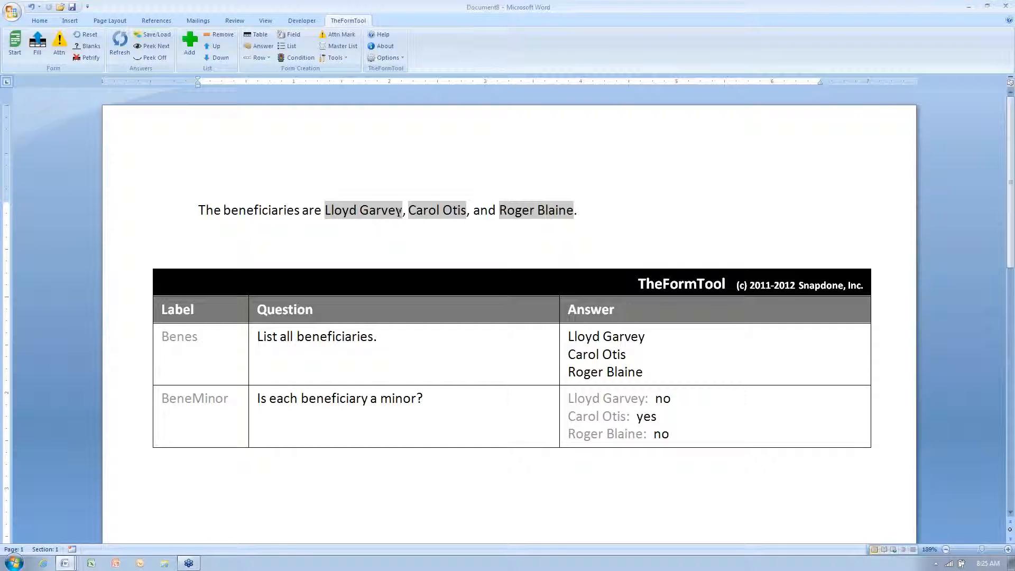
{"action": "left_click_drag", "start_coordinate": [416, 211], "coordinate": [445, 207]}
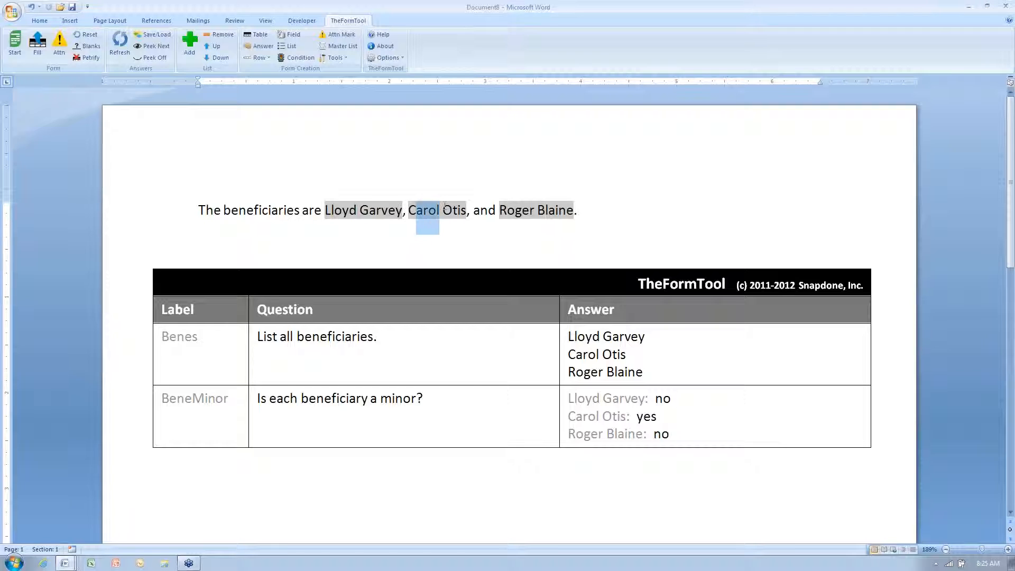
{"action": "left_click", "coordinate": [446, 207]}
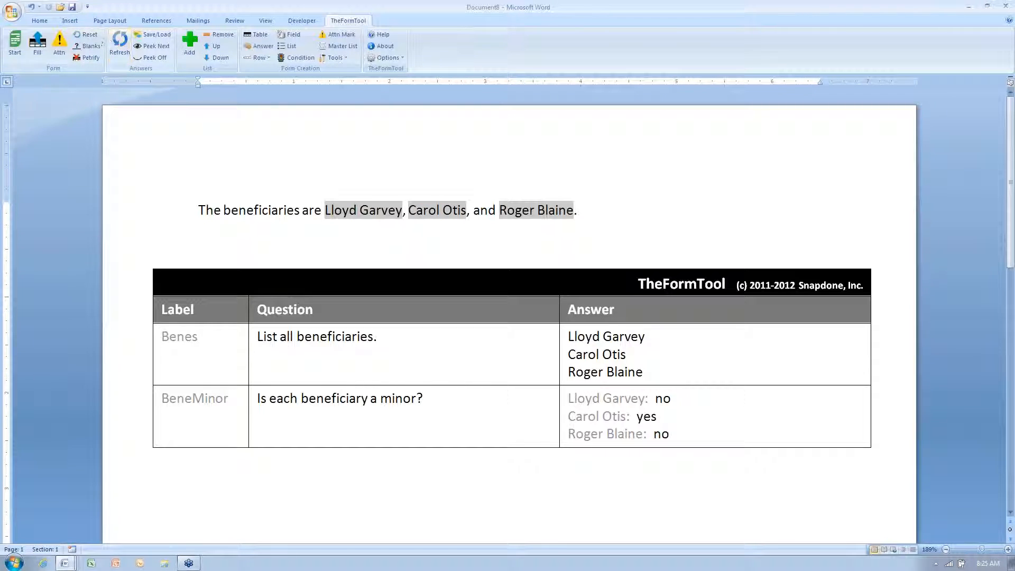
{"action": "left_click", "coordinate": [89, 35]}
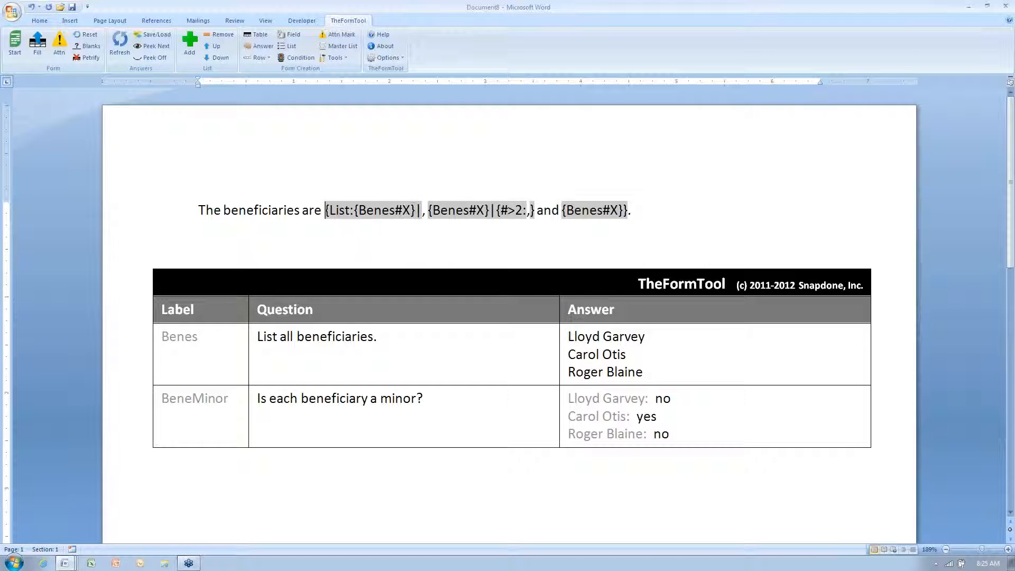
- Insert the text "(a minor)" after the first {Benes#X} field in the list, preceded by a space
{"action": "left_click", "coordinate": [416, 210]}
{"action": "type", "text": "("}
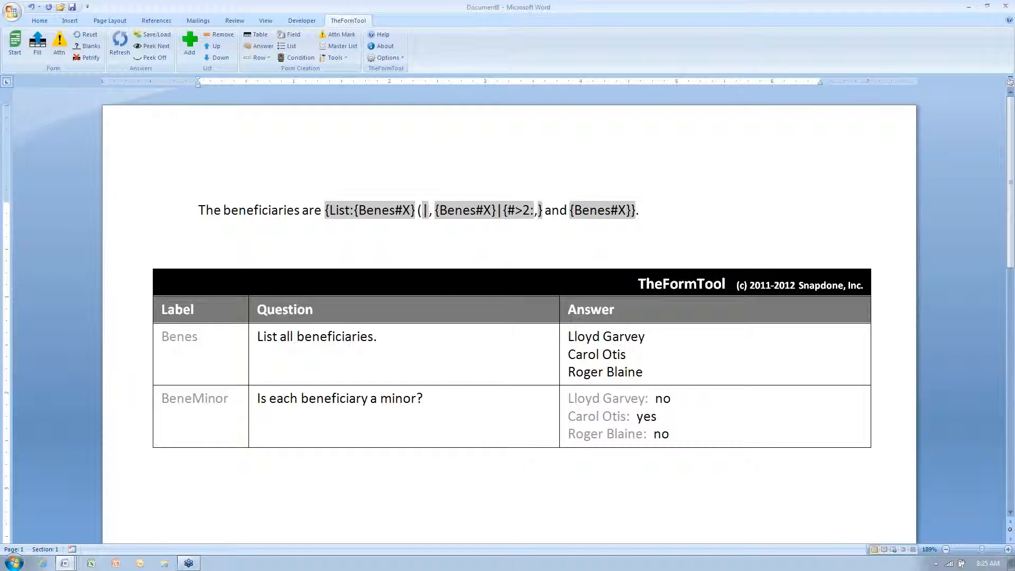
{"action": "type", "text": "a minor)"}
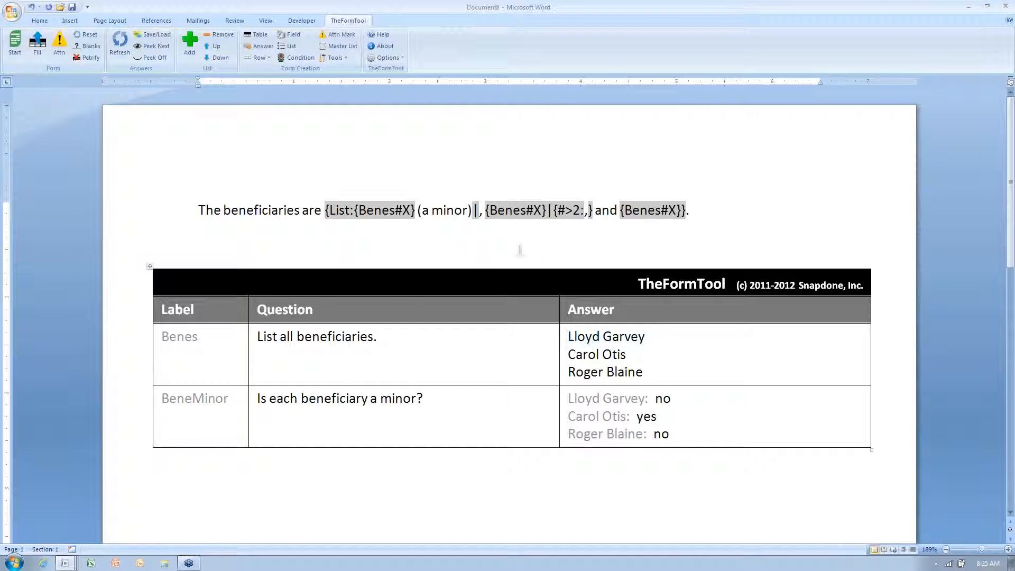
- Add a BeneMinor condition to the whole "(a minor)" text, showing it if the answer is Yes
{"action": "key", "text": "shift+Left"}
{"action": "key", "text": "shift+Left"}
{"action": "key", "text": "shift+Left"}
{"action": "key", "text": "shift+Left"}
{"action": "key", "text": "shift+Left"}
{"action": "key", "text": "shift+Left"}
{"action": "key", "text": "shift+Left"}
{"action": "key", "text": "shift+Left"}
{"action": "key", "text": "shift+Left"}
{"action": "key", "text": "shift+Left"}
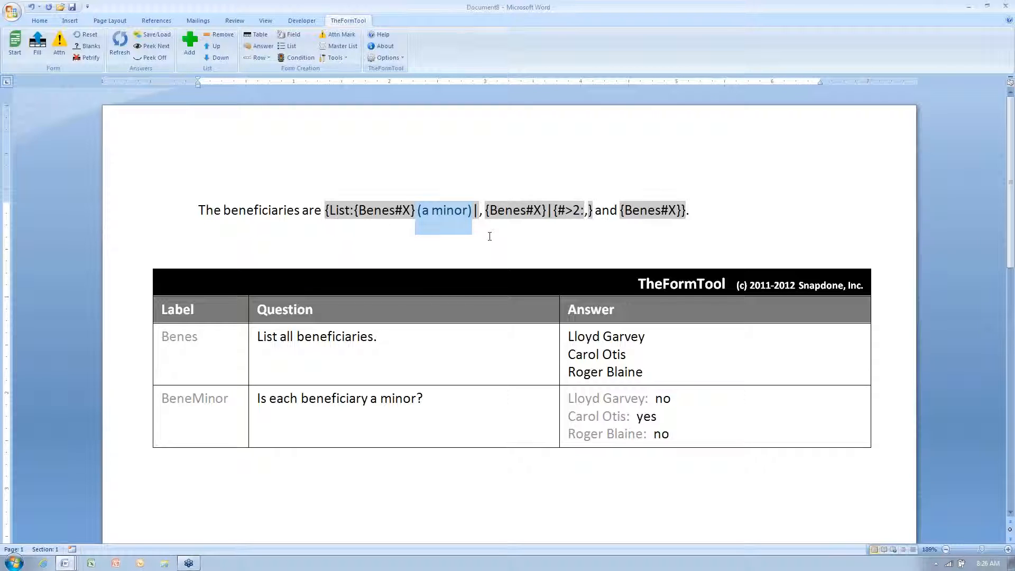
{"action": "left_click", "coordinate": [296, 57]}
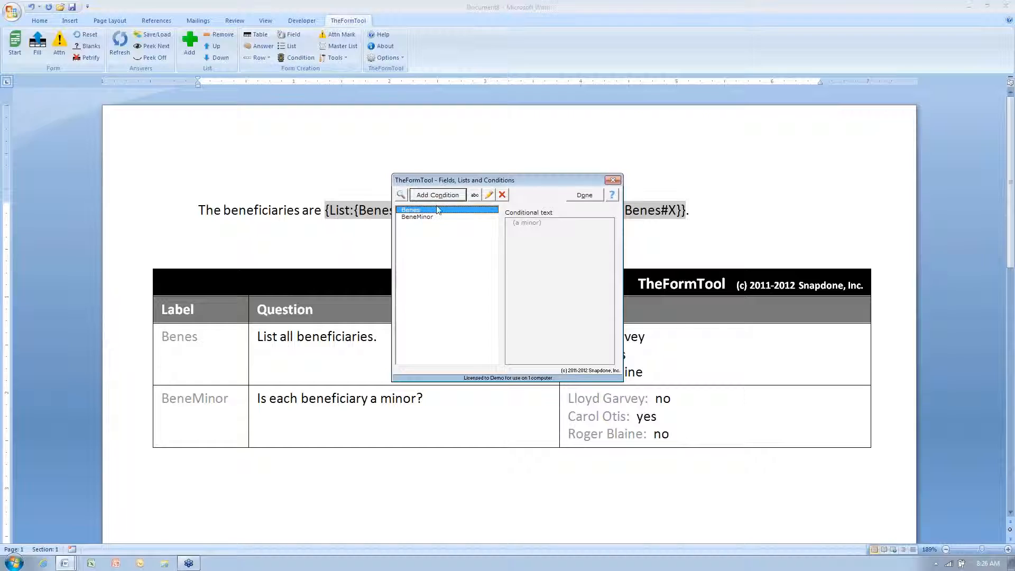
{"action": "left_click", "coordinate": [430, 218]}
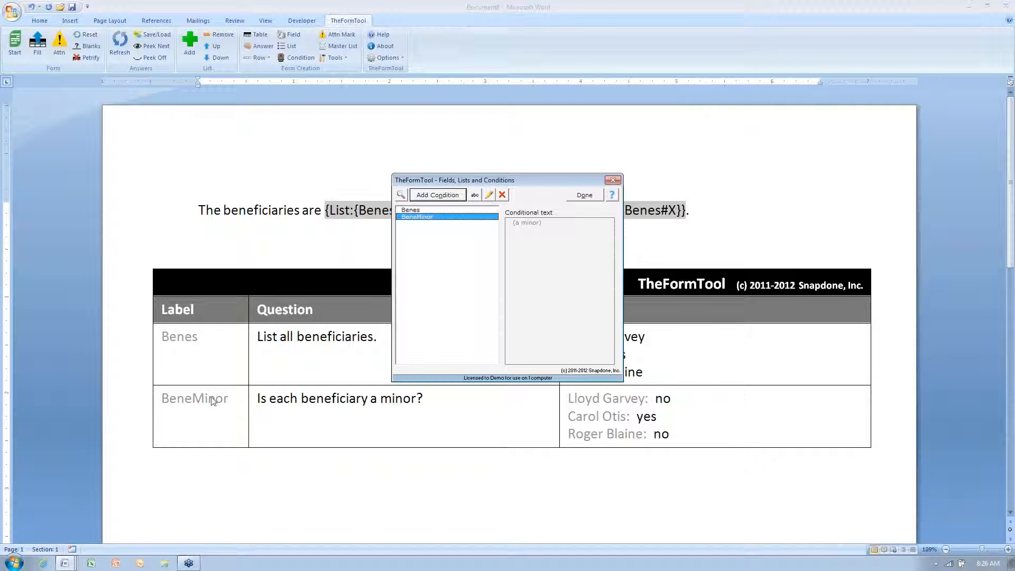
{"action": "left_click", "coordinate": [455, 199]}
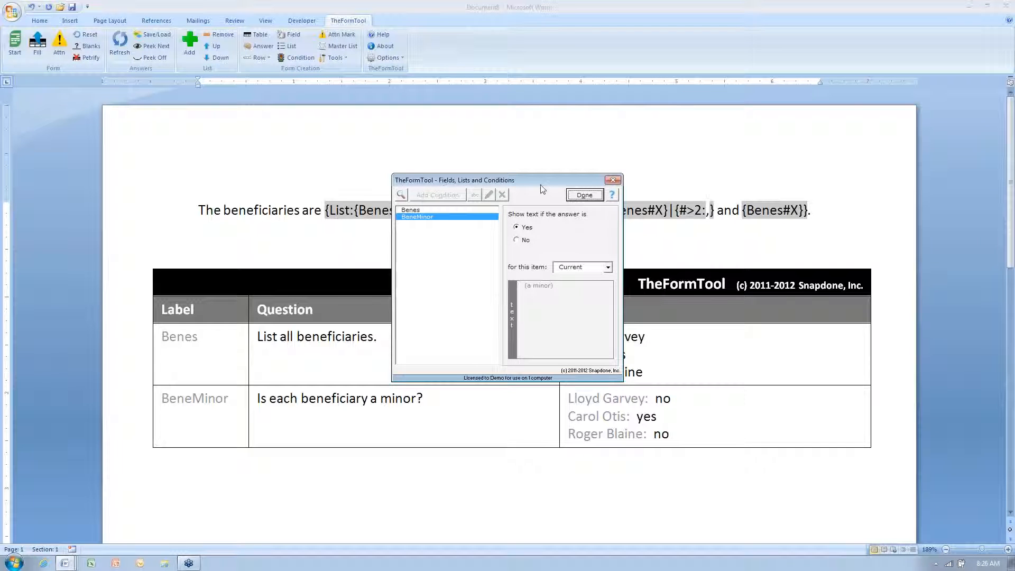
{"action": "left_click_drag", "start_coordinate": [542, 189], "coordinate": [843, 96]}
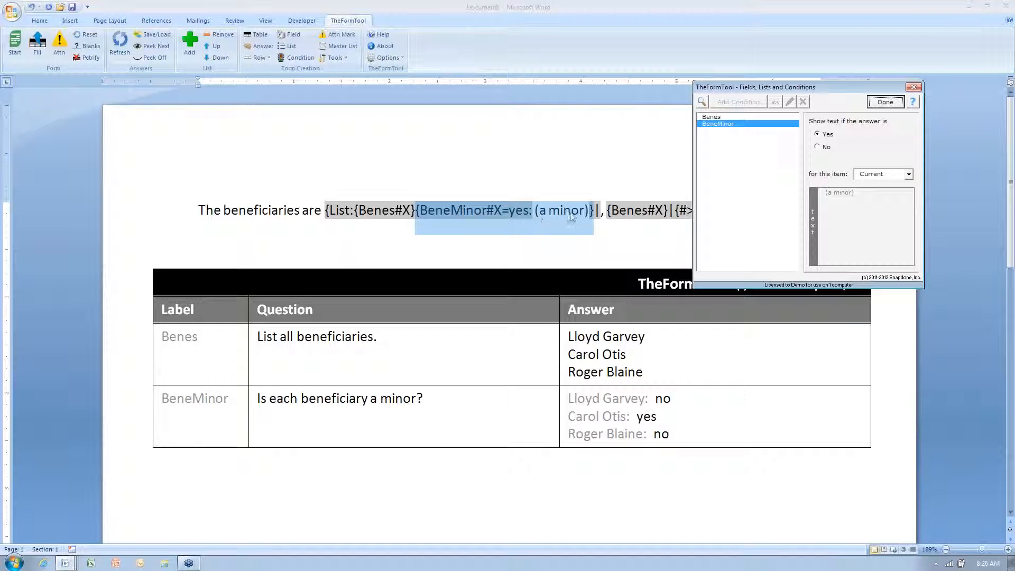
- Set the BeneMinor condition to apply to the Current item and finish the condition
{"action": "left_click", "coordinate": [874, 175]}
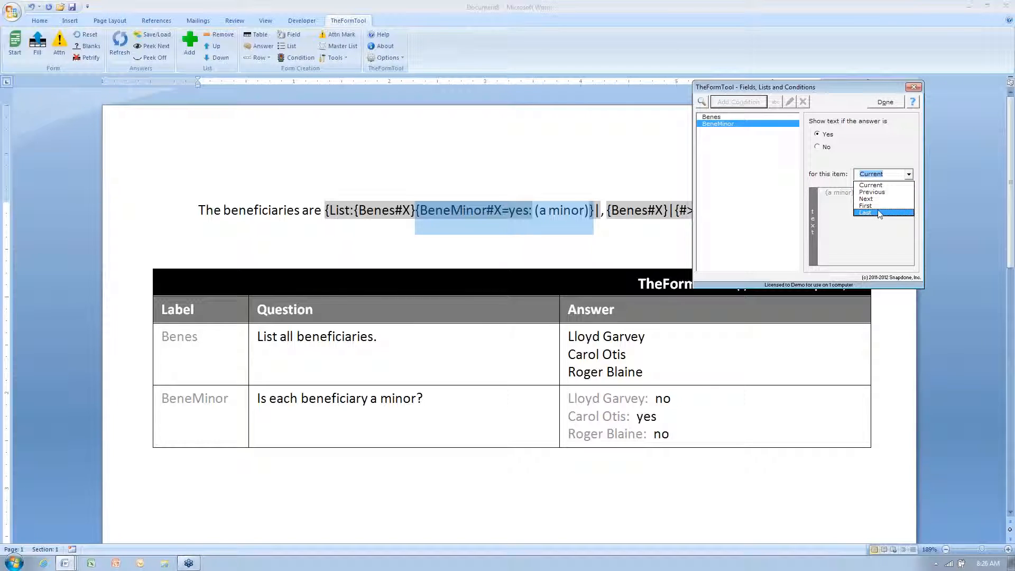
{"action": "left_click", "coordinate": [885, 185]}
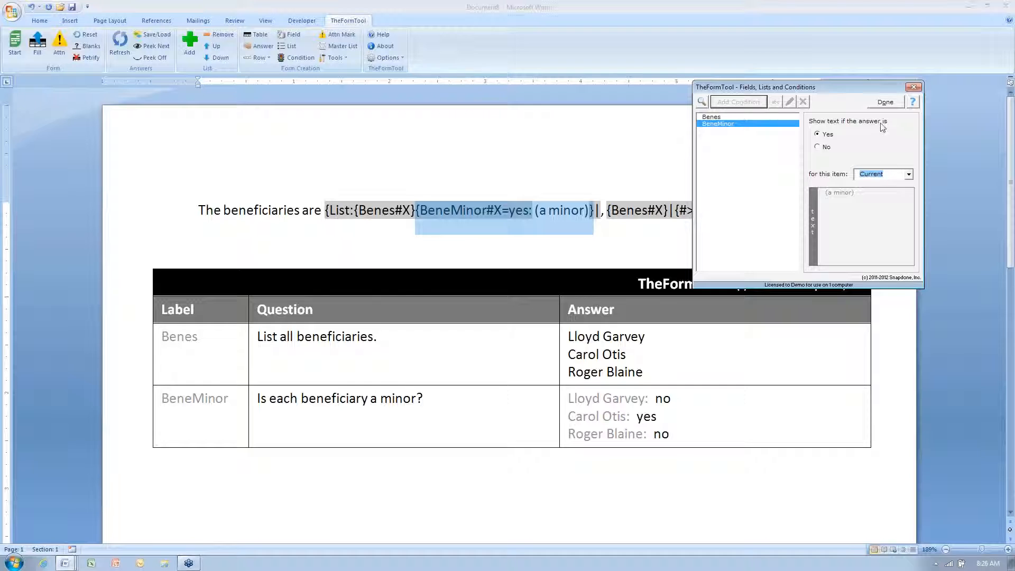
{"action": "left_click", "coordinate": [885, 102]}
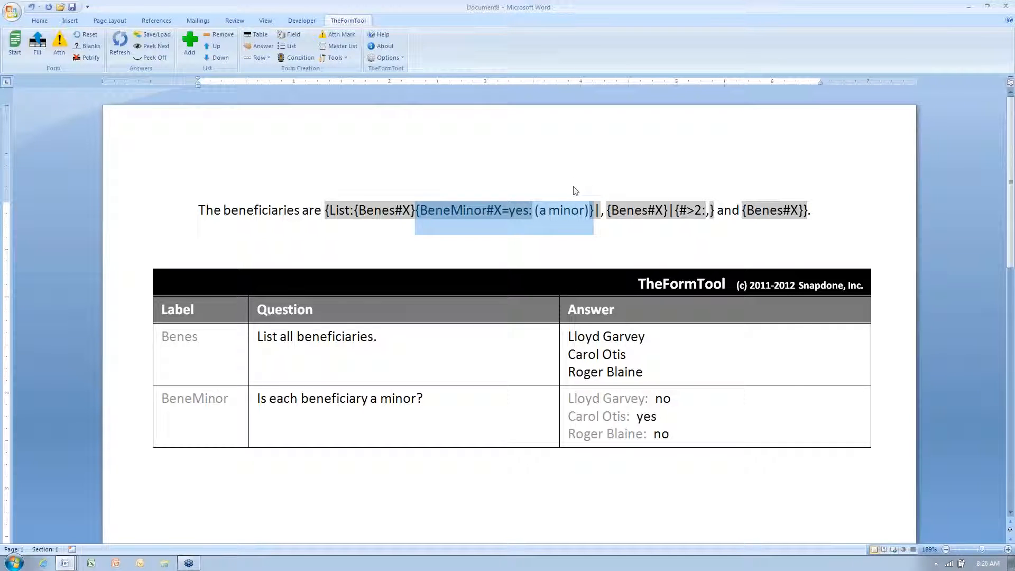
- Repeat the {BeneMinor#X=yes: (a minor)} condition after the second and third {Benes#X} fields
{"action": "left_click", "coordinate": [670, 211]}
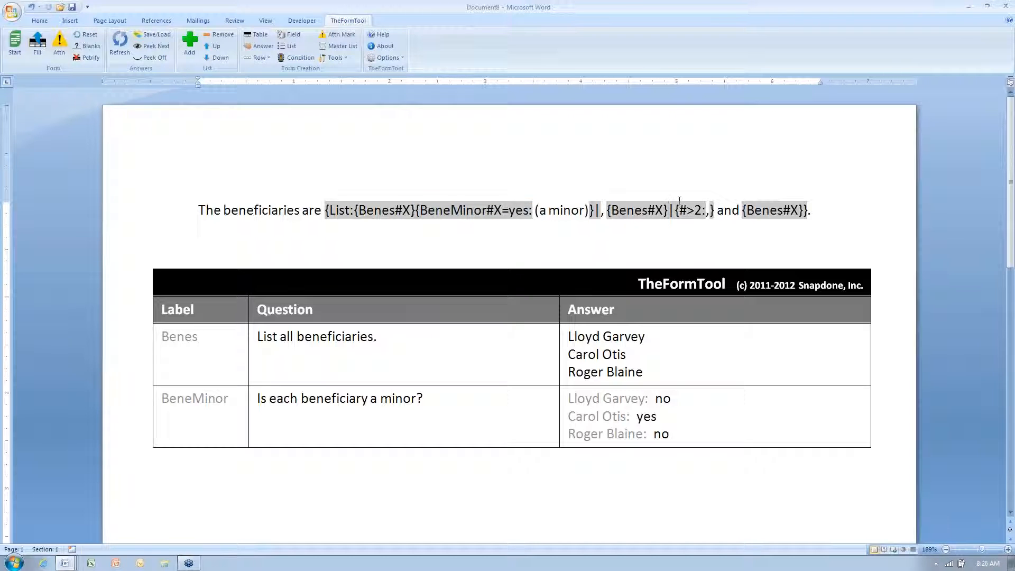
{"action": "type", "text": "{BeneMinor#X=yes: (a minor)}"}
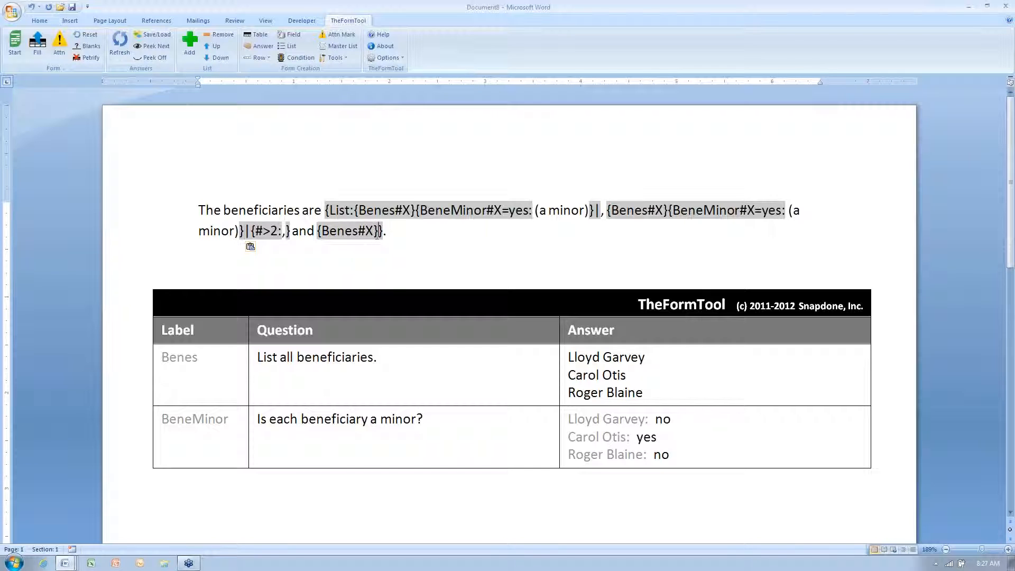
{"action": "type", "text": "{BeneMinor#X=yes: (a minor)}"}
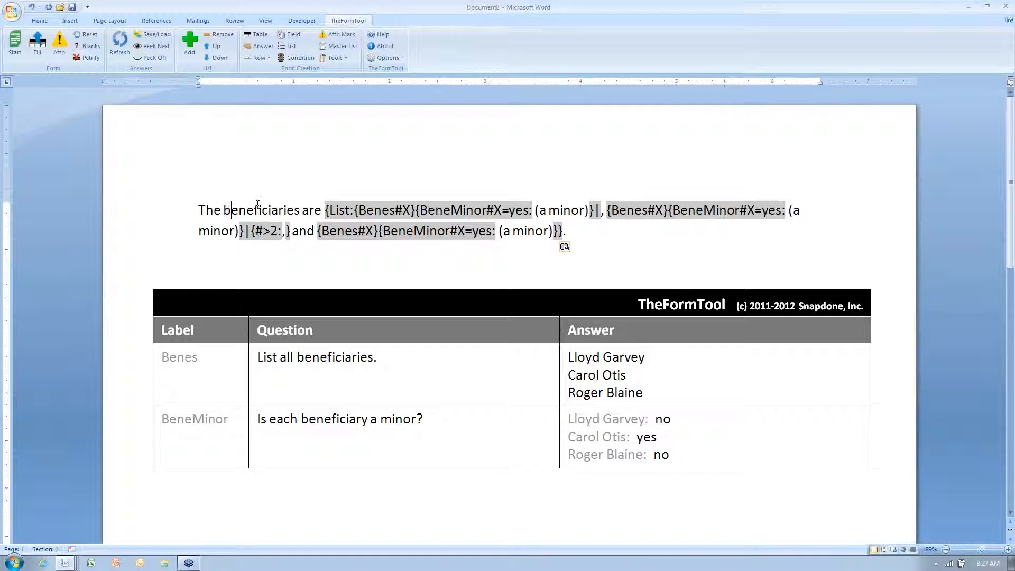
- Fill the form to check the "(a minor)" marking in the beneficiary sentence, and reset it to compare the BeneMinor condition with the answers
{"action": "left_click", "coordinate": [40, 47]}
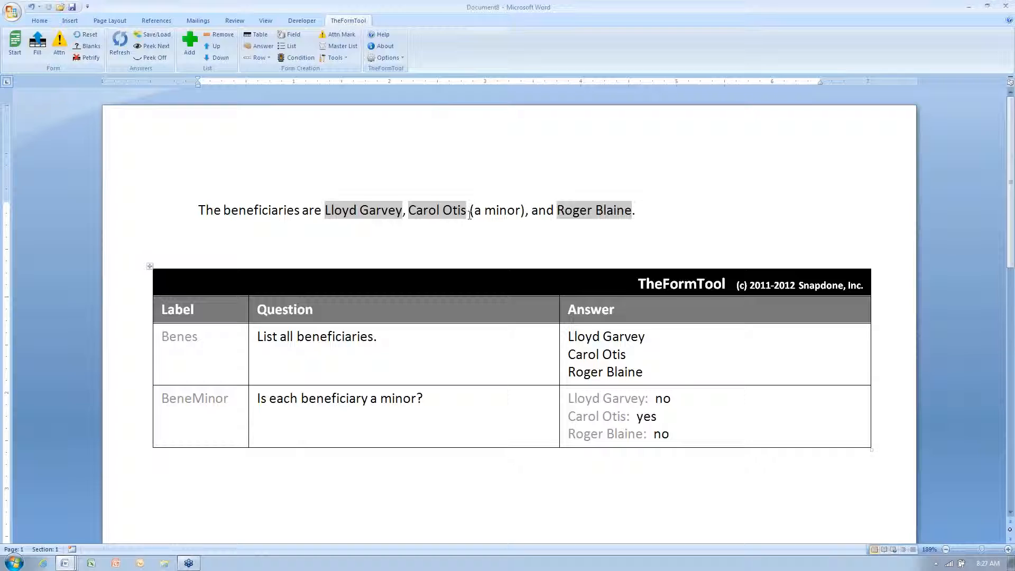
{"action": "left_click_drag", "start_coordinate": [482, 213], "coordinate": [524, 211]}
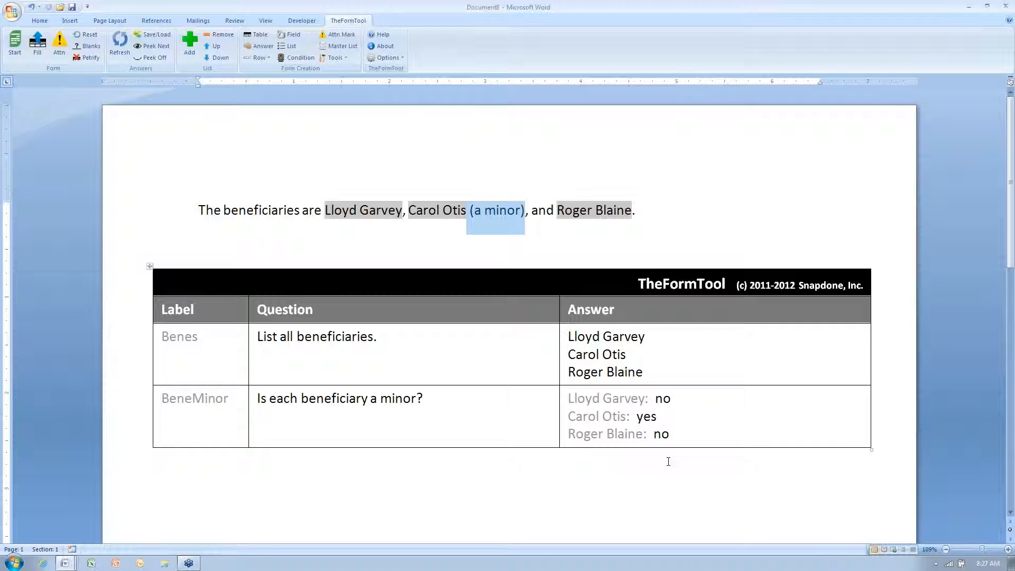
{"action": "left_click", "coordinate": [201, 212]}
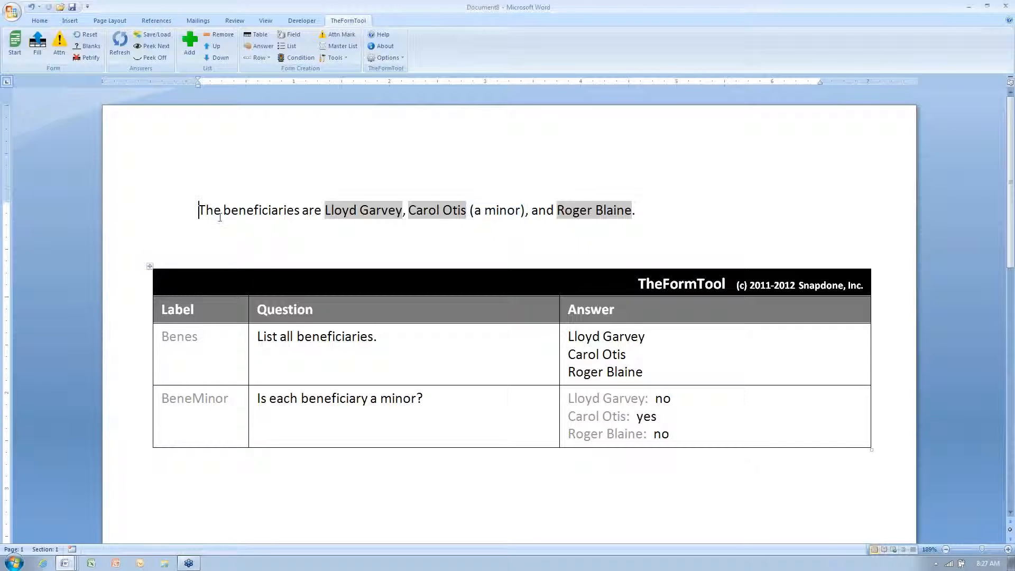
{"action": "left_click", "coordinate": [91, 35]}
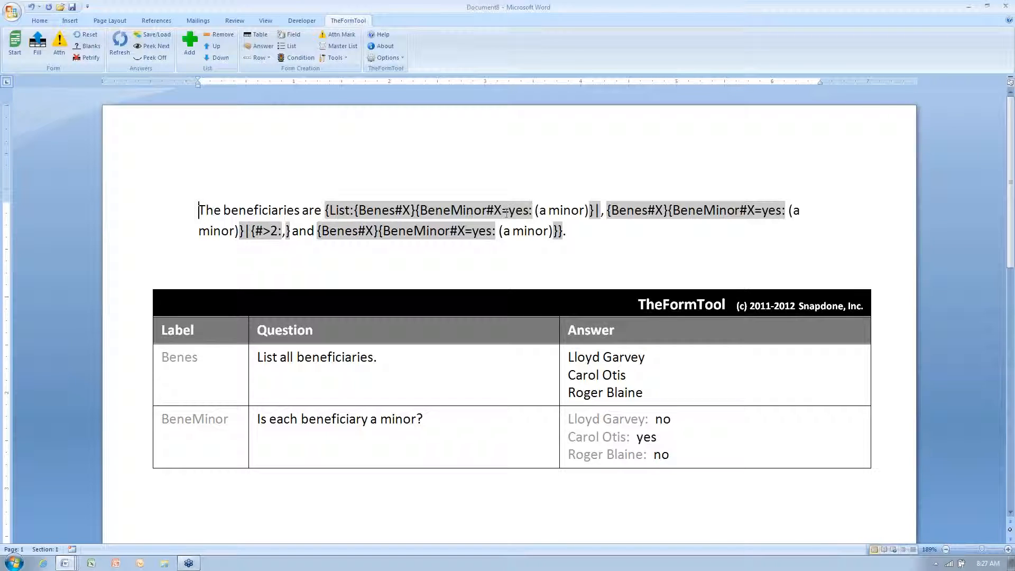
{"action": "left_click_drag", "start_coordinate": [416, 210], "coordinate": [595, 207]}
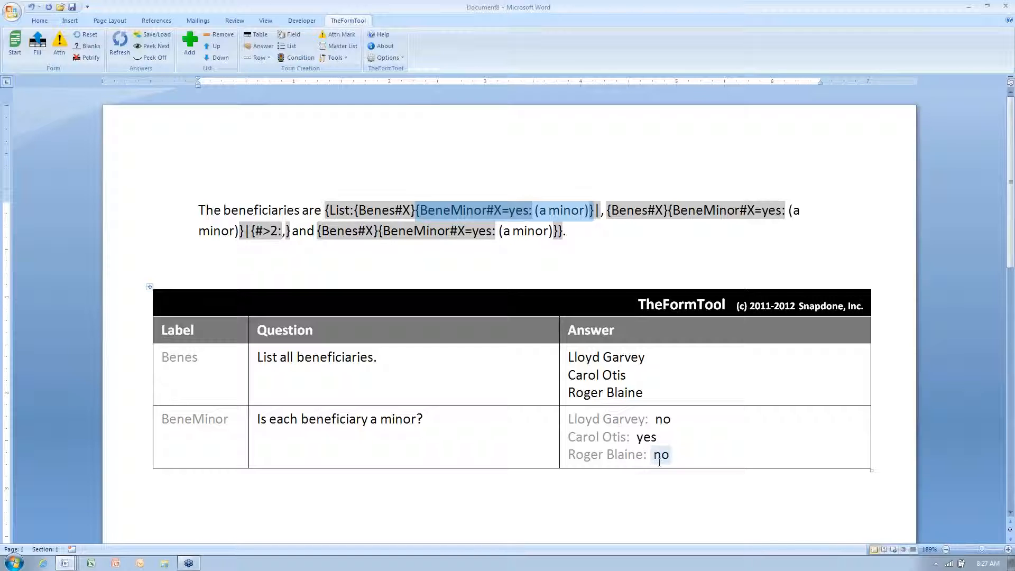
- Close the beneficiaries document without saving and bring up the purchases form with the form tool's commands showing
{"action": "left_click", "coordinate": [1005, 5]}
{"action": "left_click", "coordinate": [510, 309]}
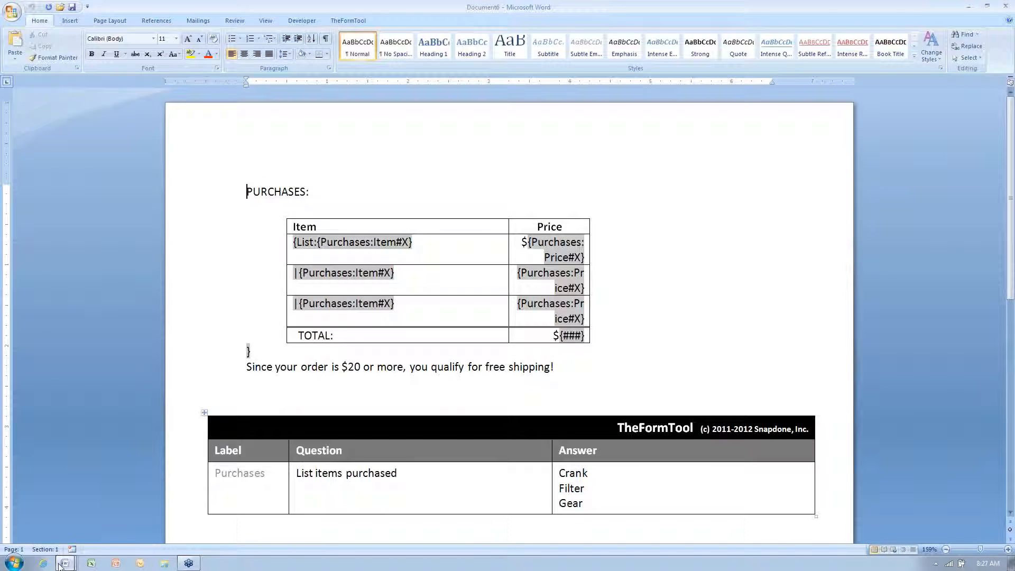
{"action": "mouse_move", "coordinate": [64, 563]}
{"action": "left_click", "coordinate": [87, 540]}
{"action": "left_click", "coordinate": [356, 23]}
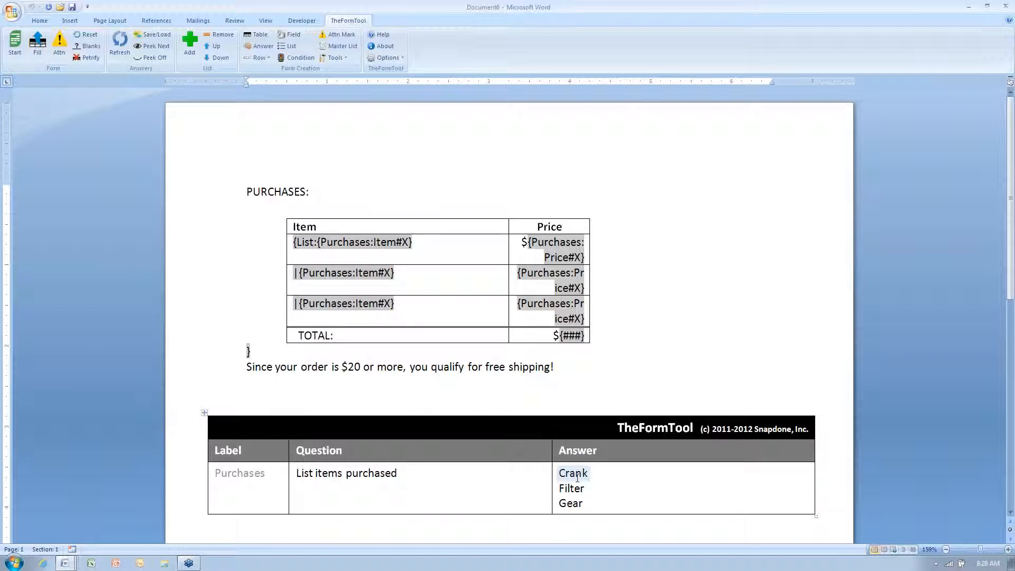
- Fill the purchases form with its listed items and view the ItemsForSale master list
{"action": "left_click", "coordinate": [37, 45]}
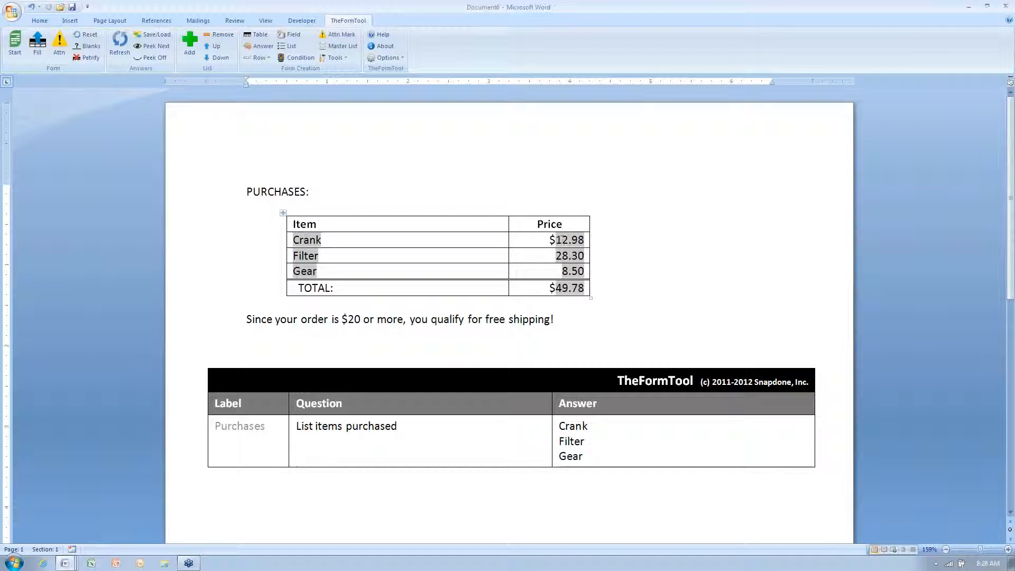
{"action": "left_click", "coordinate": [335, 47]}
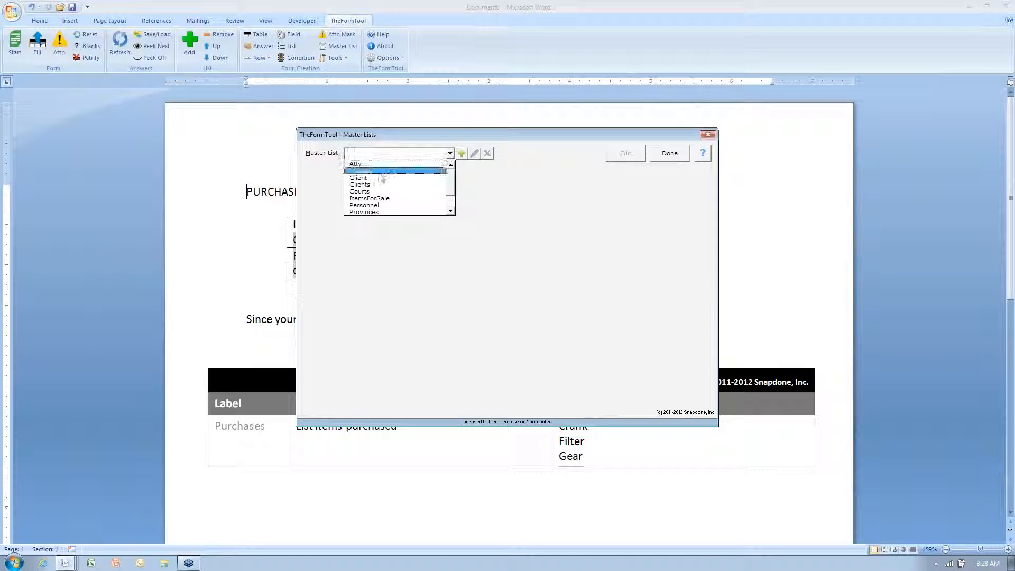
{"action": "left_click", "coordinate": [384, 200]}
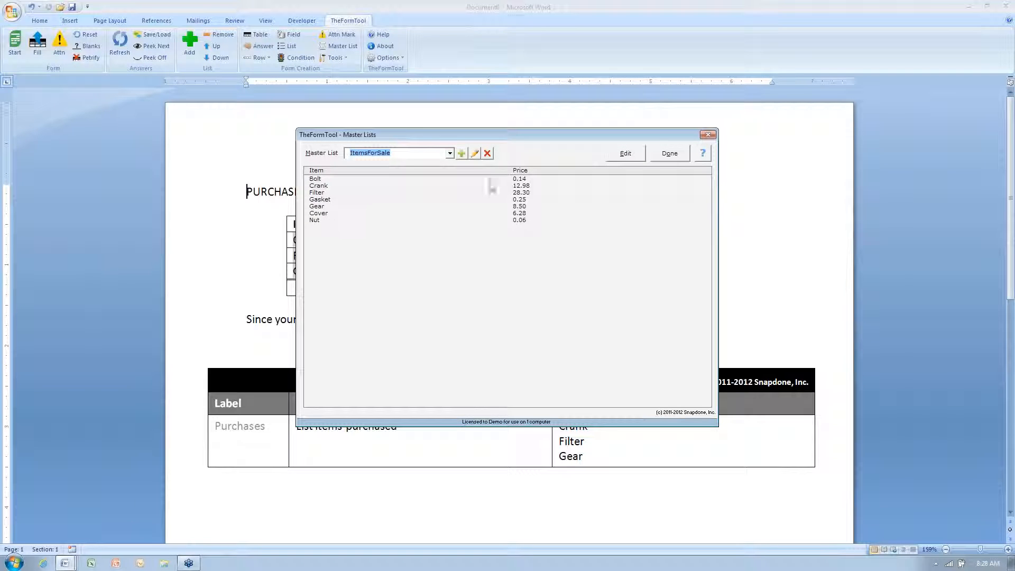
{"action": "left_click", "coordinate": [670, 153]}
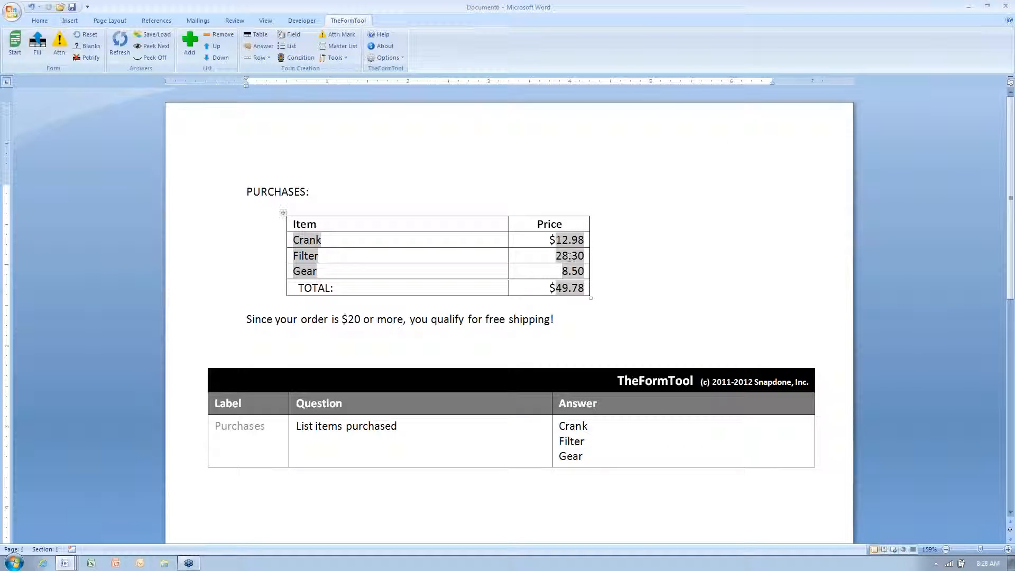
- Examine the calculated total in the filled purchases table and reset the form to its field codes
{"action": "left_click", "coordinate": [569, 288]}
{"action": "left_click_drag", "start_coordinate": [586, 289], "coordinate": [558, 297]}
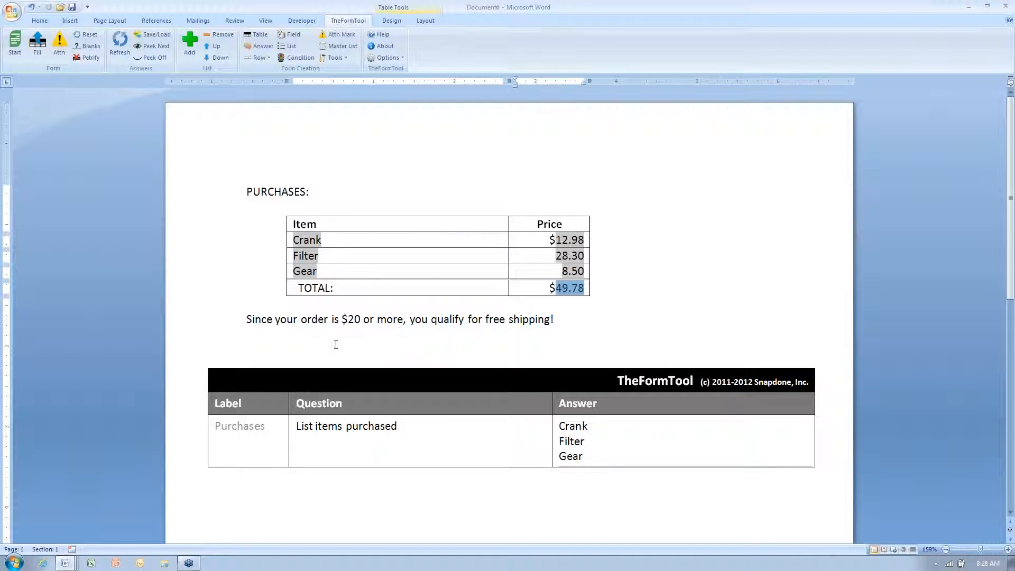
{"action": "left_click", "coordinate": [91, 58]}
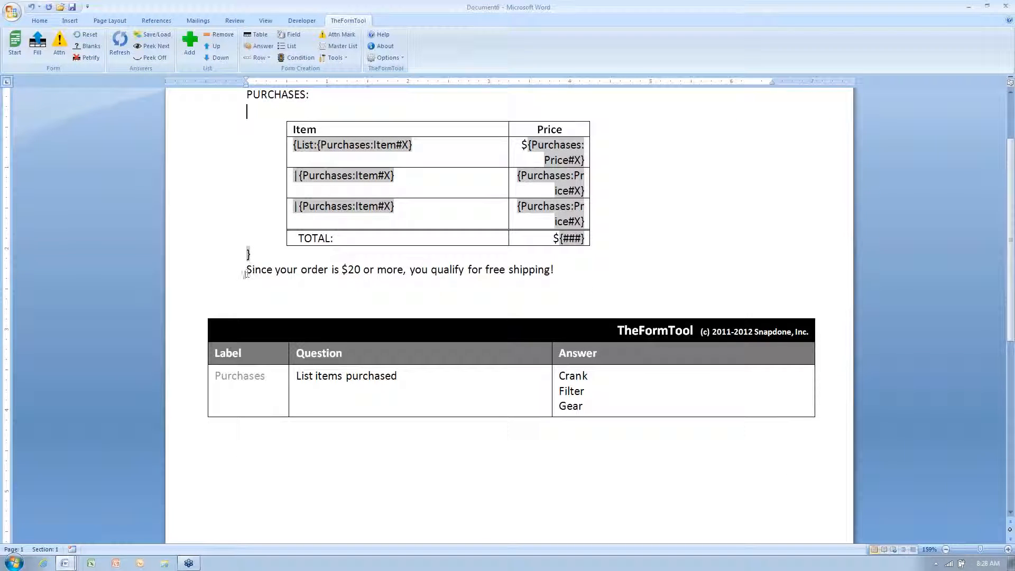
- Try adding a Purchases condition to the free-shipping sentence and review its item-count comparison options
{"action": "left_click_drag", "start_coordinate": [245, 271], "coordinate": [560, 264]}
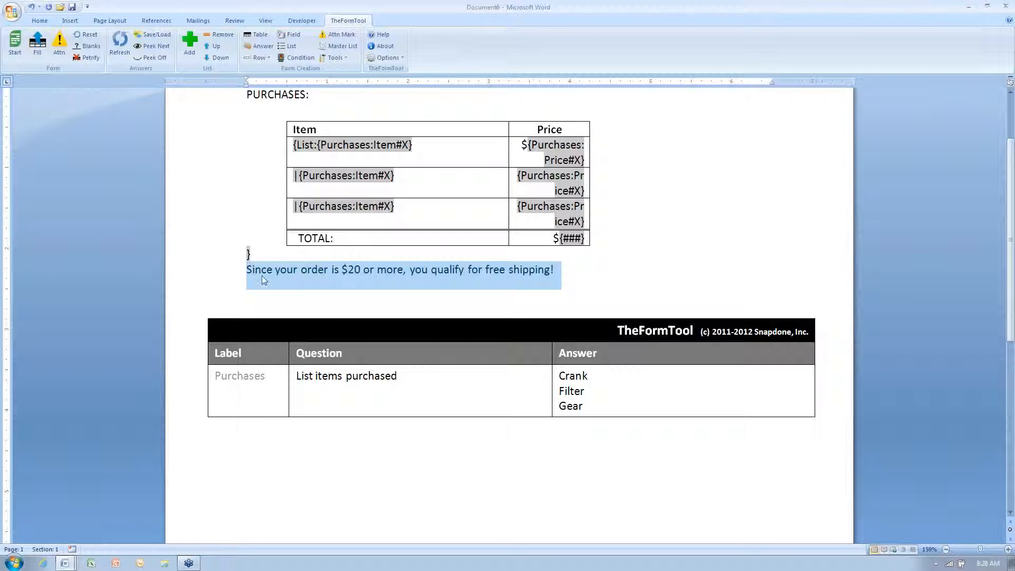
{"action": "left_click", "coordinate": [311, 59]}
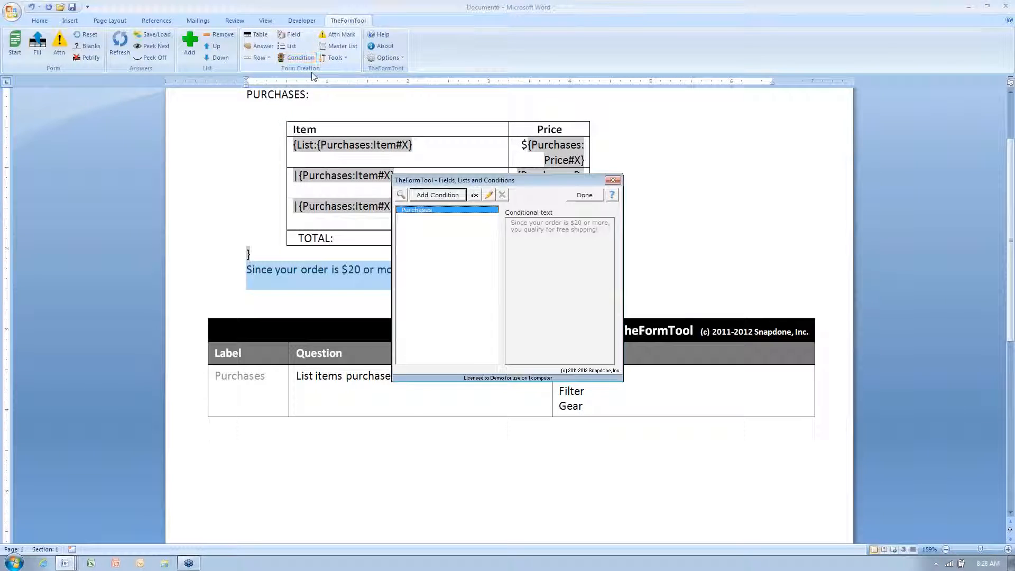
{"action": "left_click", "coordinate": [437, 197]}
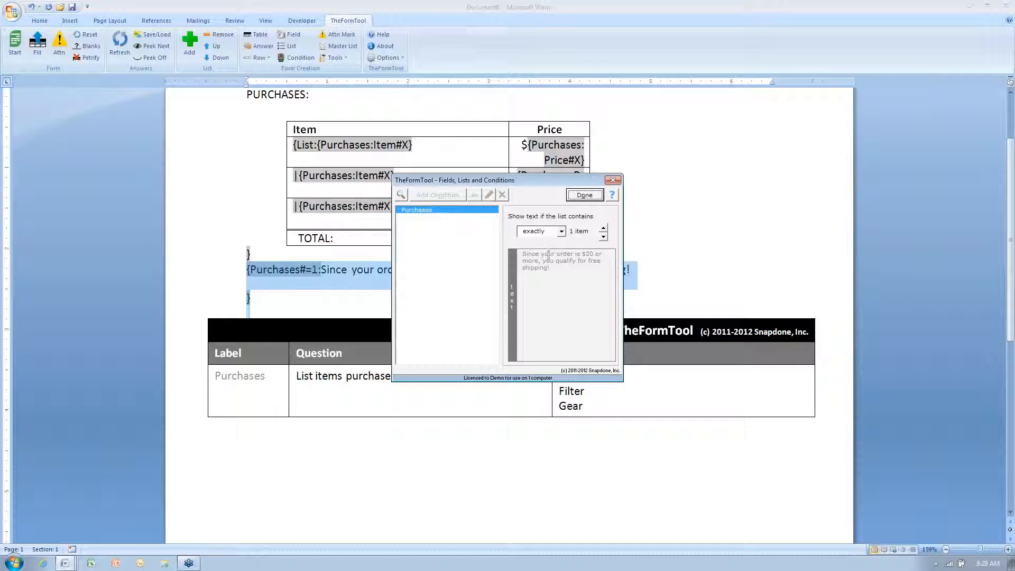
{"action": "left_click", "coordinate": [561, 231]}
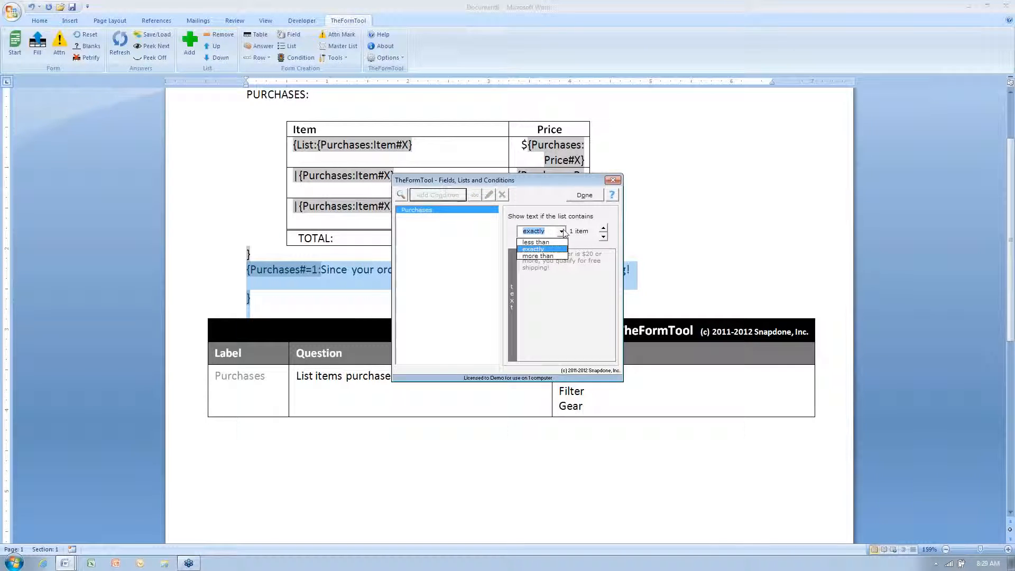
{"action": "left_click", "coordinate": [563, 232]}
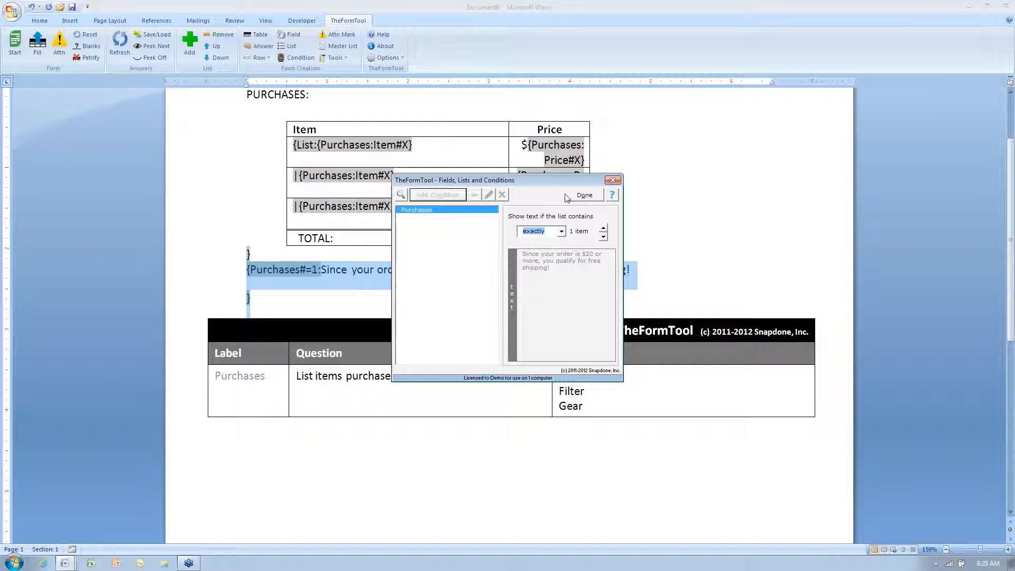
{"action": "left_click_drag", "start_coordinate": [562, 184], "coordinate": [778, 124]}
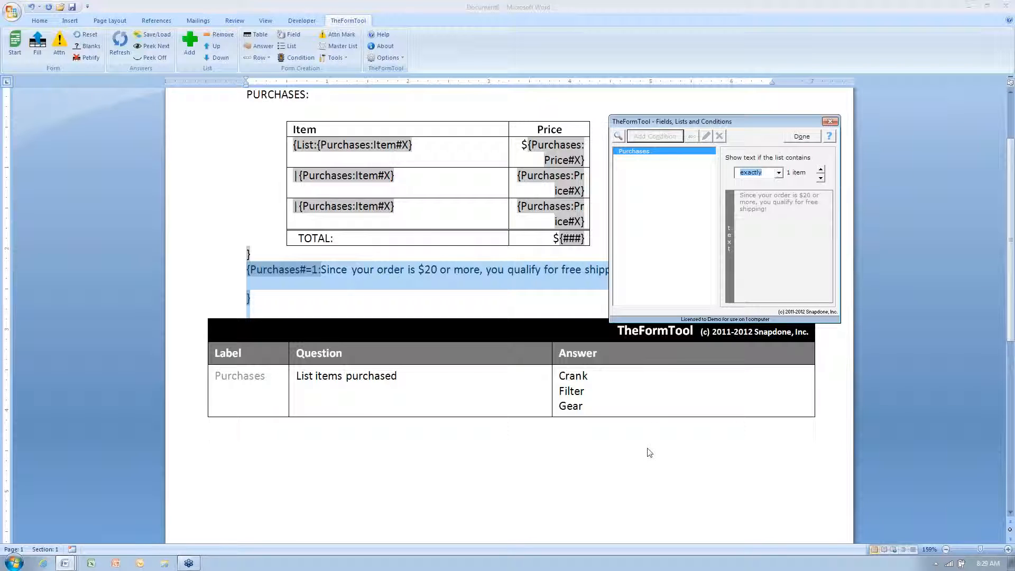
{"action": "left_click", "coordinate": [830, 122]}
- Remove the {Purchases#=1: condition code and its closing brace from around the free-shipping sentence
{"action": "key", "text": "Left"}
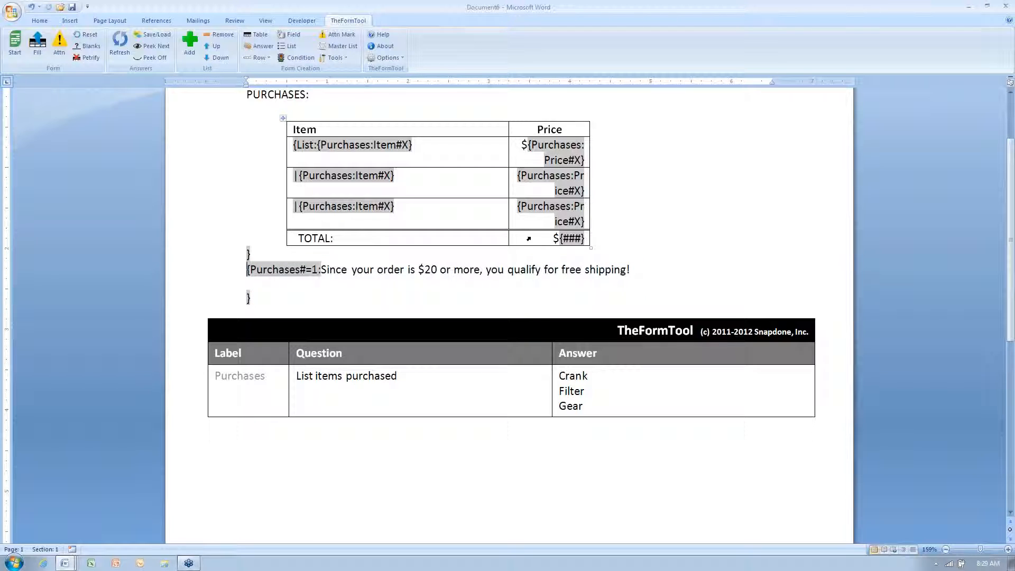
{"action": "key", "text": "shift+Right"}
{"action": "key", "text": "shift+Right"}
{"action": "key", "text": "shift+Right"}
{"action": "key", "text": "shift+Right"}
{"action": "key", "text": "shift+Right"}
{"action": "key", "text": "shift+Right"}
{"action": "key", "text": "shift+Right"}
{"action": "key", "text": "shift+Right"}
{"action": "key", "text": "shift+Right"}
{"action": "key", "text": "shift+Right"}
{"action": "key", "text": "shift+Right"}
{"action": "key", "text": "shift+Right"}
{"action": "key", "text": "shift+Right"}
{"action": "key", "text": "shift+Right"}
{"action": "key", "text": "Delete"}
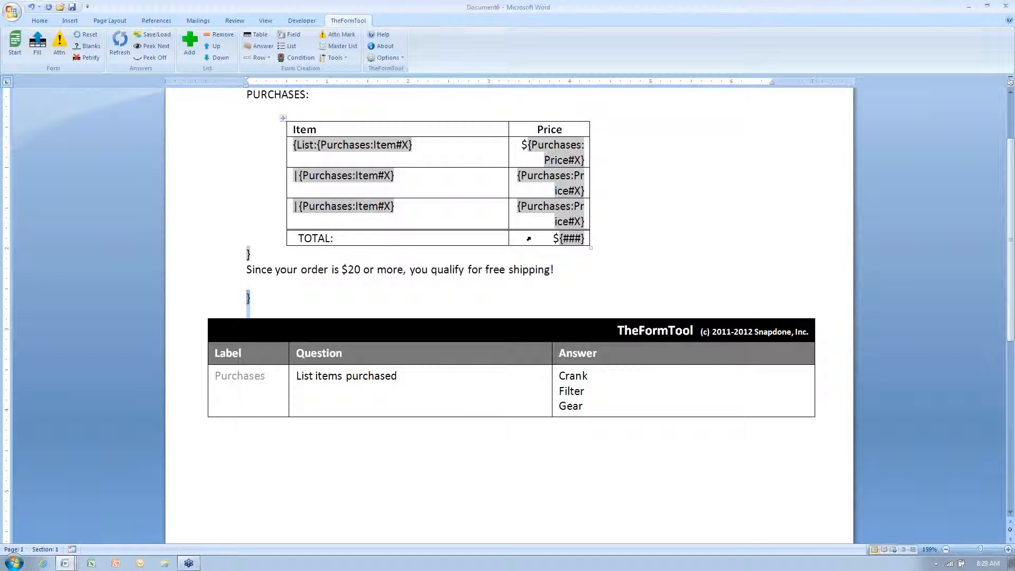
{"action": "key", "text": "Delete"}
- Add a row below Purchases labelled "Total" with the question "(derived answer: total price for all purchases)"
{"action": "left_click", "coordinate": [414, 383]}
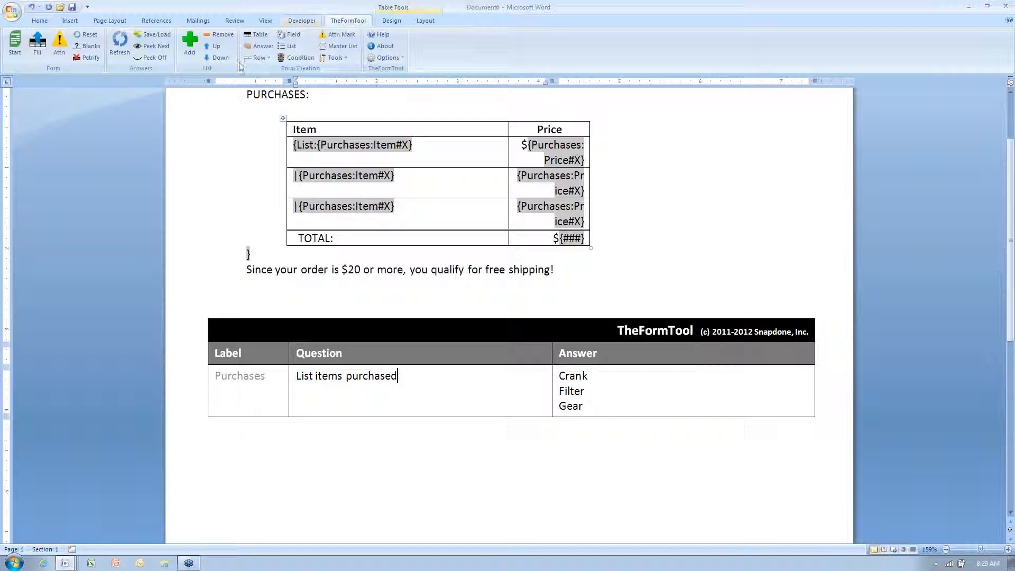
{"action": "left_click", "coordinate": [256, 58]}
{"action": "left_click", "coordinate": [264, 70]}
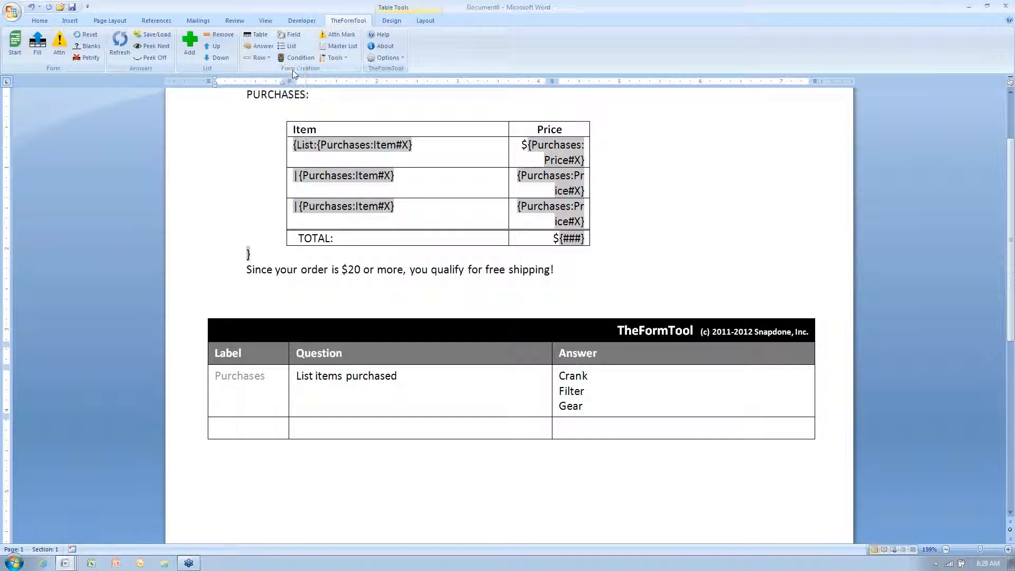
{"action": "left_click", "coordinate": [238, 429]}
{"action": "type", "text": "Total"}
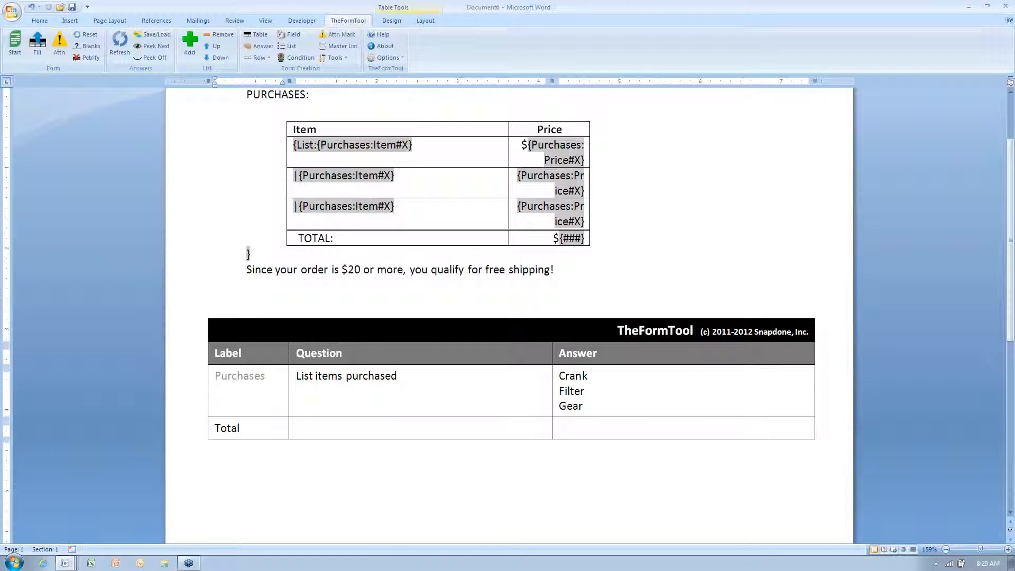
{"action": "key", "text": "Tab"}
{"action": "type", "text": "(derived answ"}
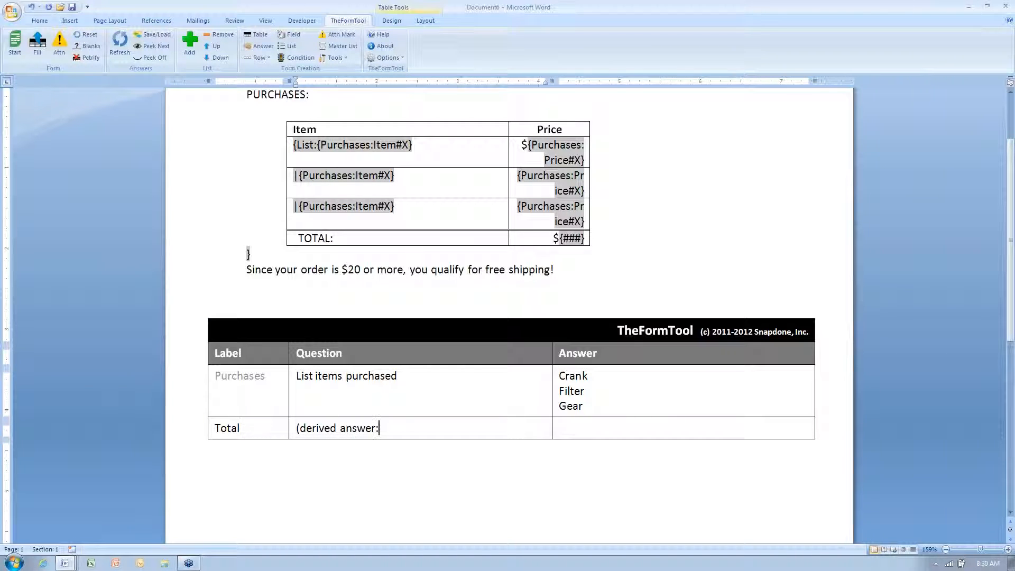
{"action": "type", "text": "er: total price f"}
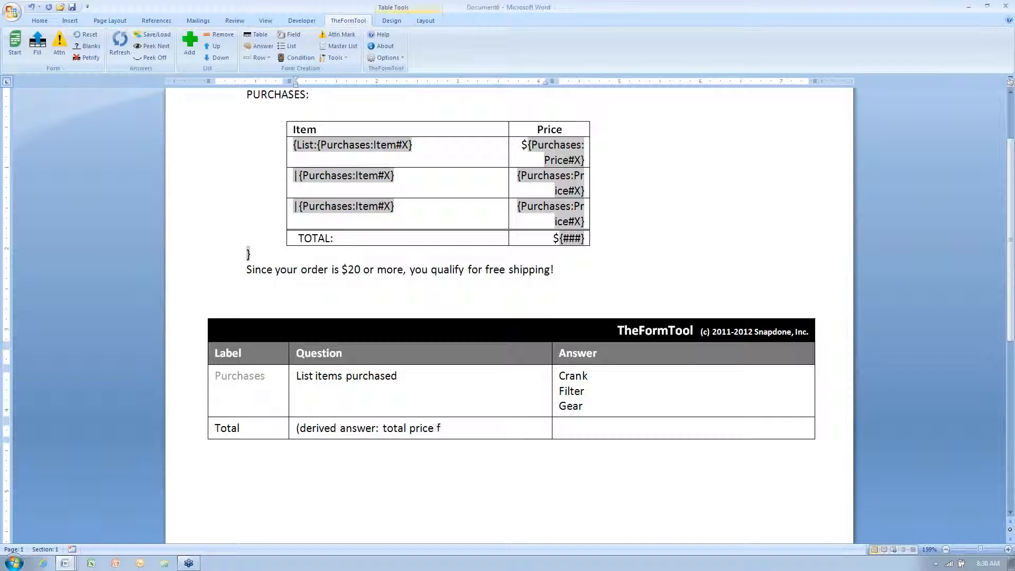
{"action": "type", "text": "or all purchases"}
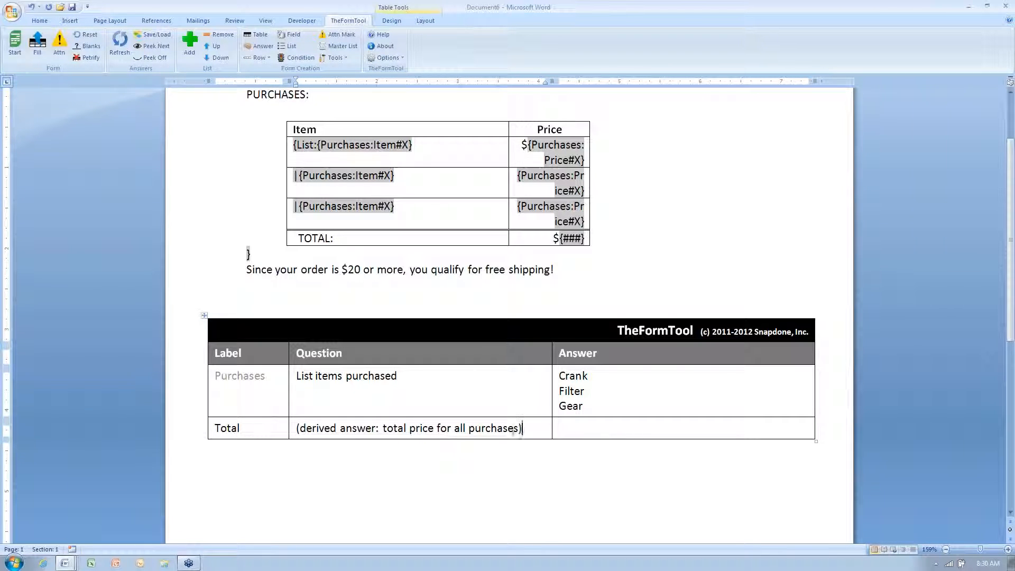
- Make the answer in the Total row a Derived smart answer
{"action": "left_click", "coordinate": [564, 432]}
{"action": "left_click", "coordinate": [259, 47]}
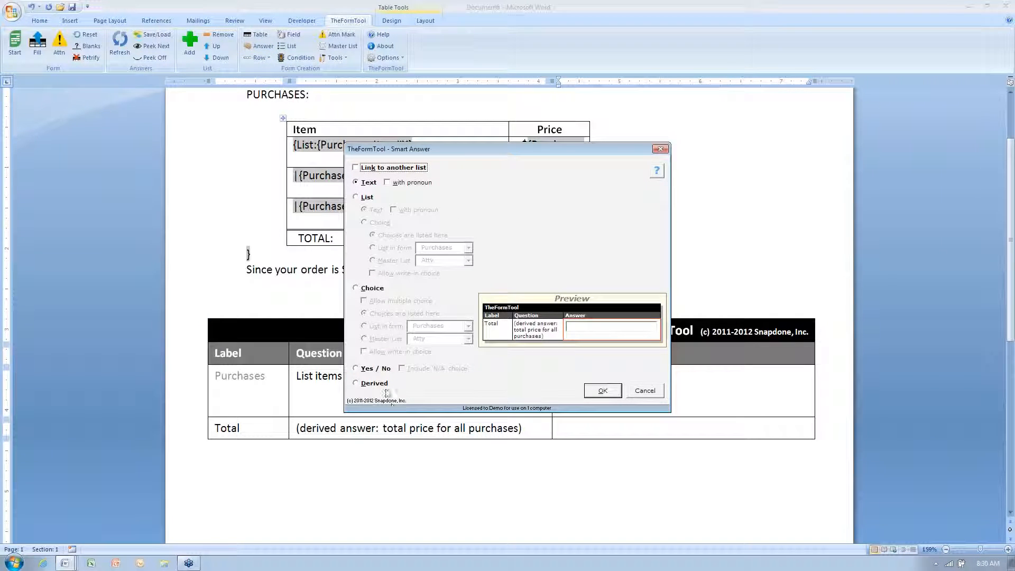
{"action": "left_click", "coordinate": [373, 385]}
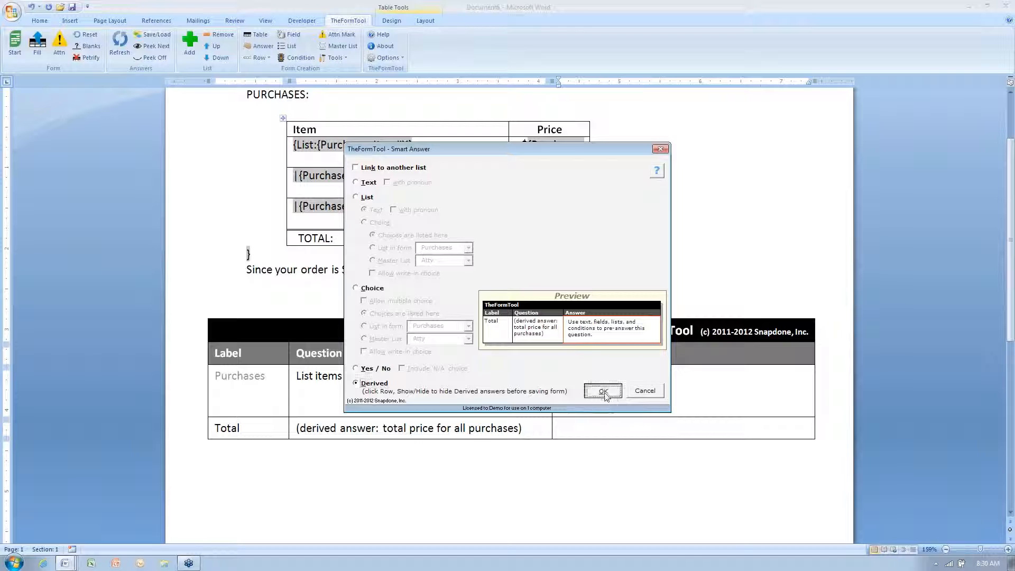
{"action": "left_click", "coordinate": [603, 390]}
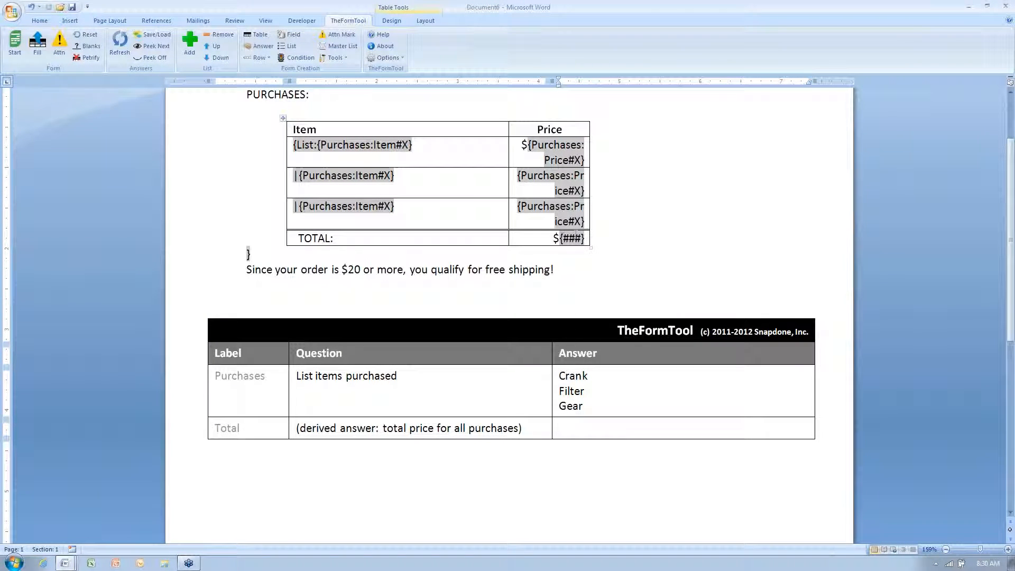
- Copy the {###} field from the purchases table's TOTAL row into the Total answer and fill the form to test it
{"action": "left_click_drag", "start_coordinate": [587, 241], "coordinate": [587, 244]}
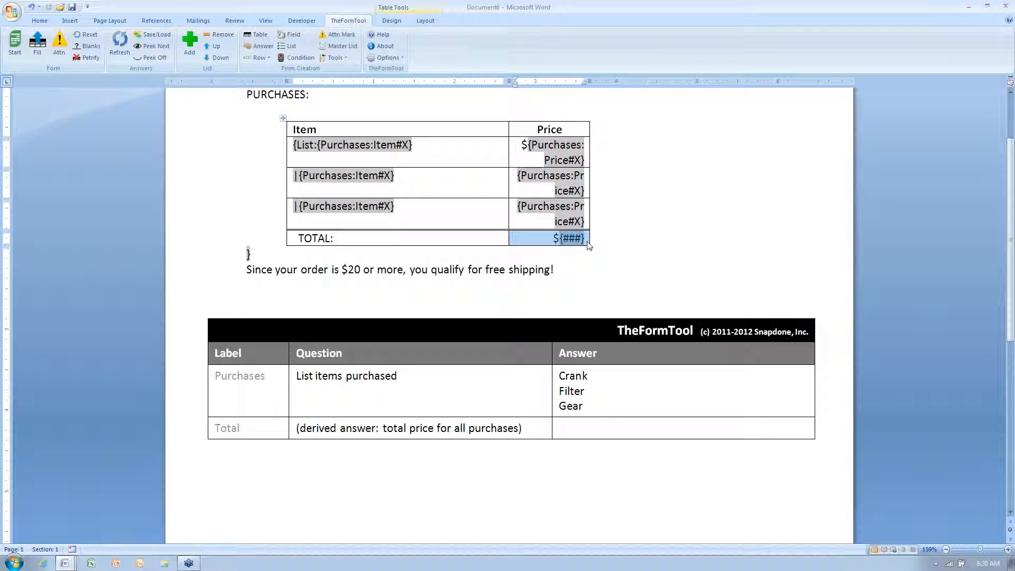
{"action": "left_click", "coordinate": [586, 242]}
{"action": "double_click", "coordinate": [588, 250]}
{"action": "key", "text": "ctrl+c"}
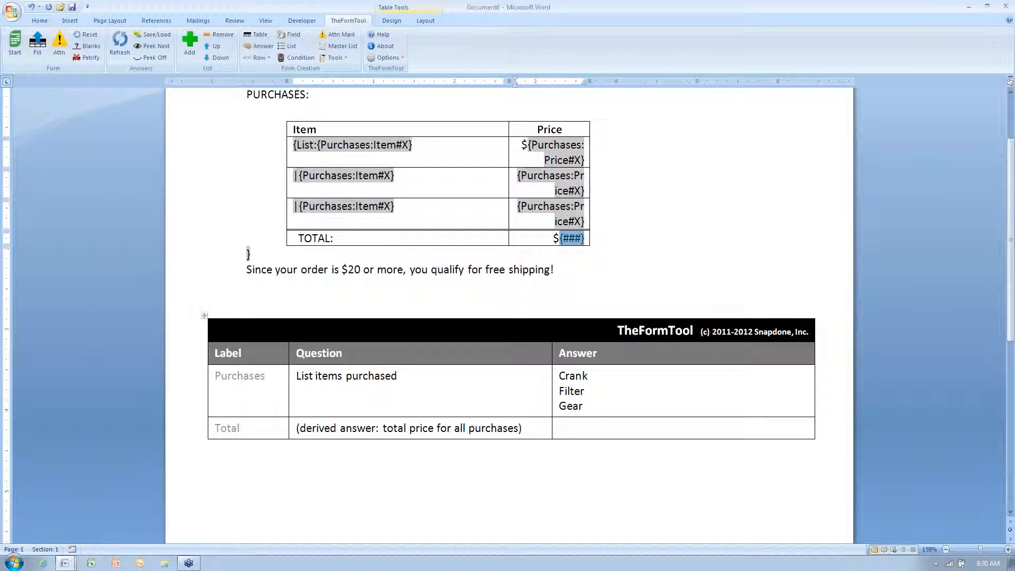
{"action": "left_click", "coordinate": [576, 425]}
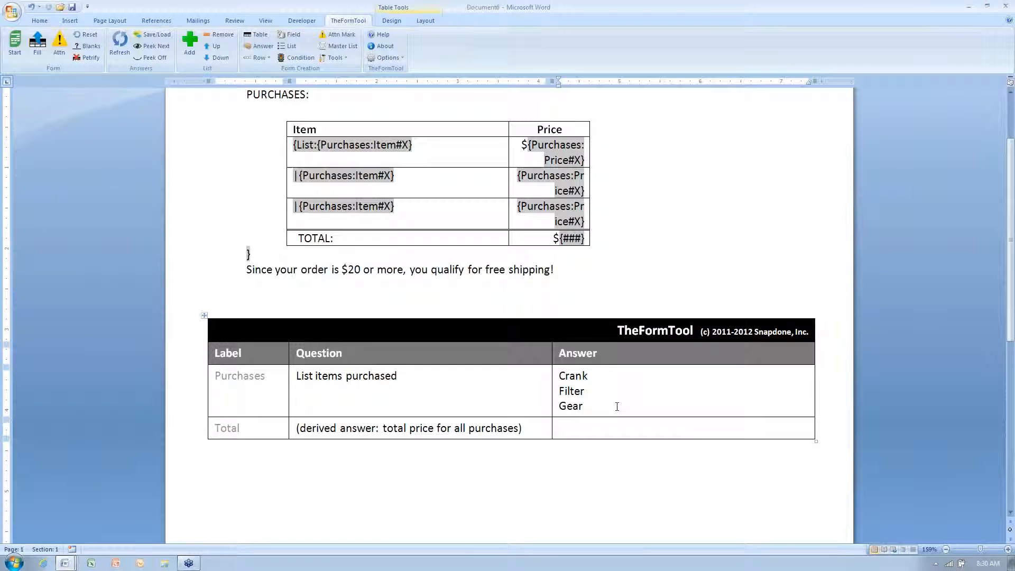
{"action": "key", "text": "ctrl+v"}
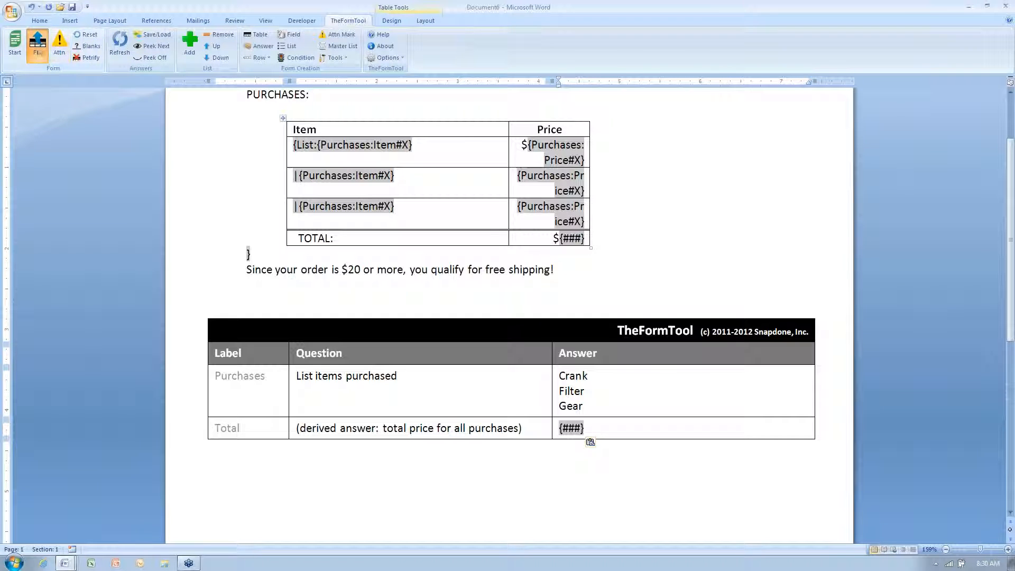
{"action": "left_click", "coordinate": [38, 47]}
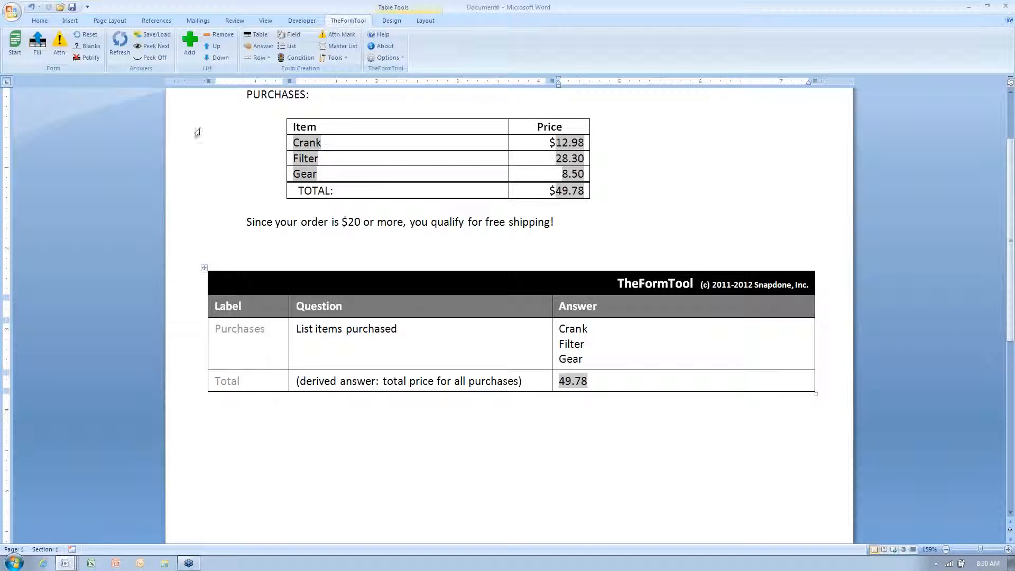
- Reset the form and add a condition based on the Total answer around the free-shipping sentence
{"action": "left_click", "coordinate": [88, 36]}
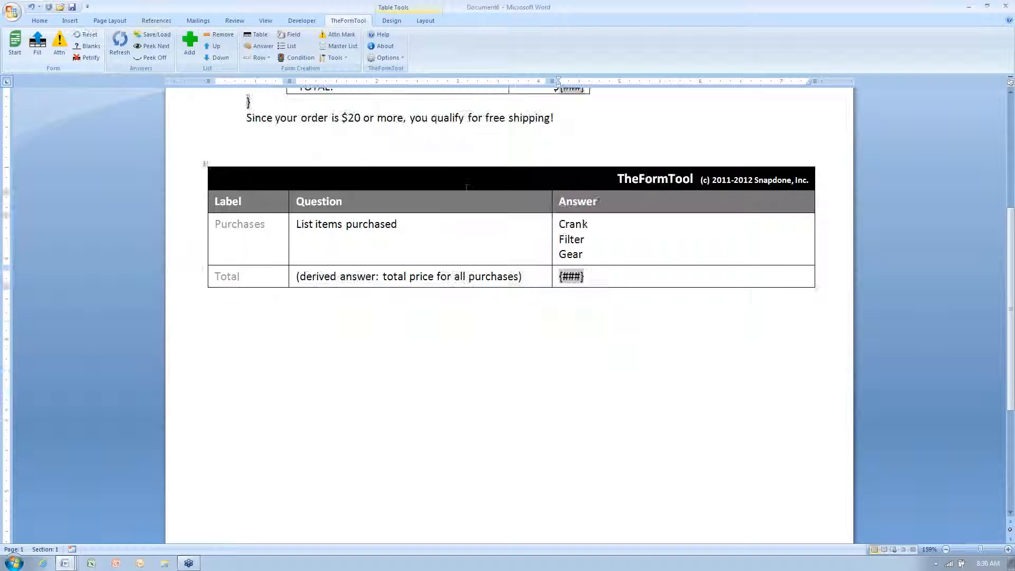
{"action": "scroll", "coordinate": [481, 305], "scroll_direction": "up", "scroll_amount": 2}
{"action": "left_click_drag", "start_coordinate": [246, 255], "coordinate": [576, 249]}
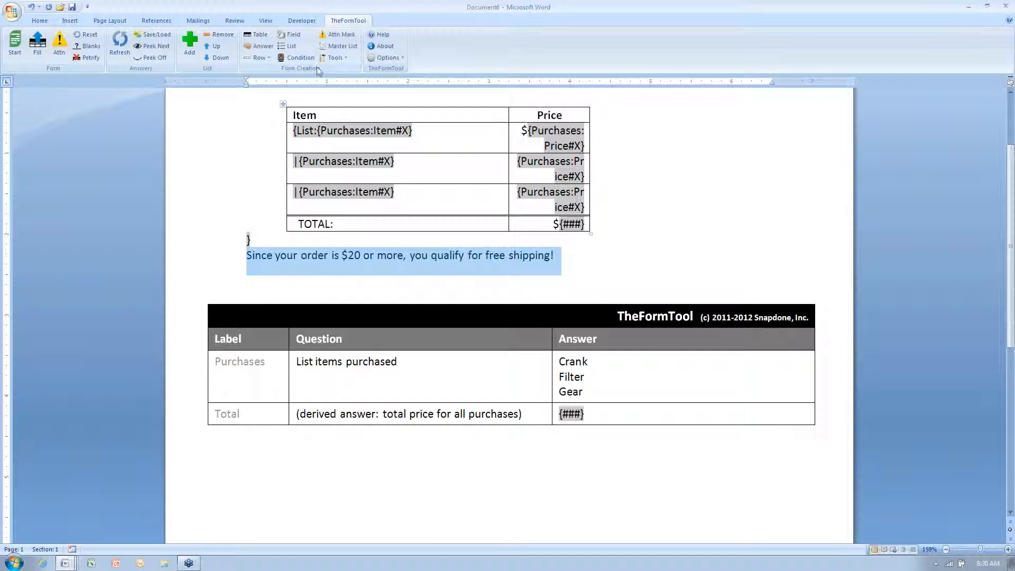
{"action": "left_click", "coordinate": [299, 58]}
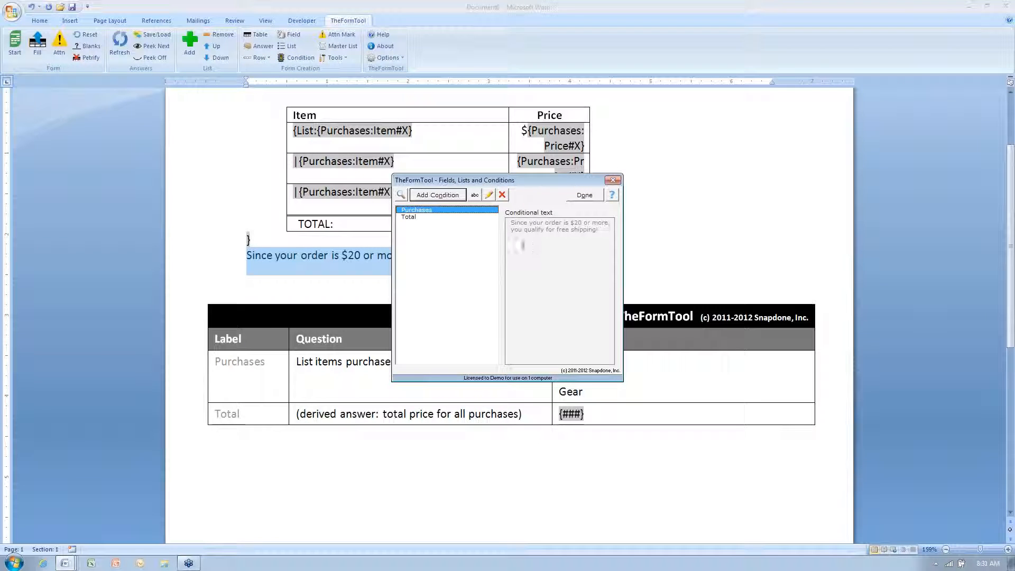
{"action": "left_click", "coordinate": [434, 217]}
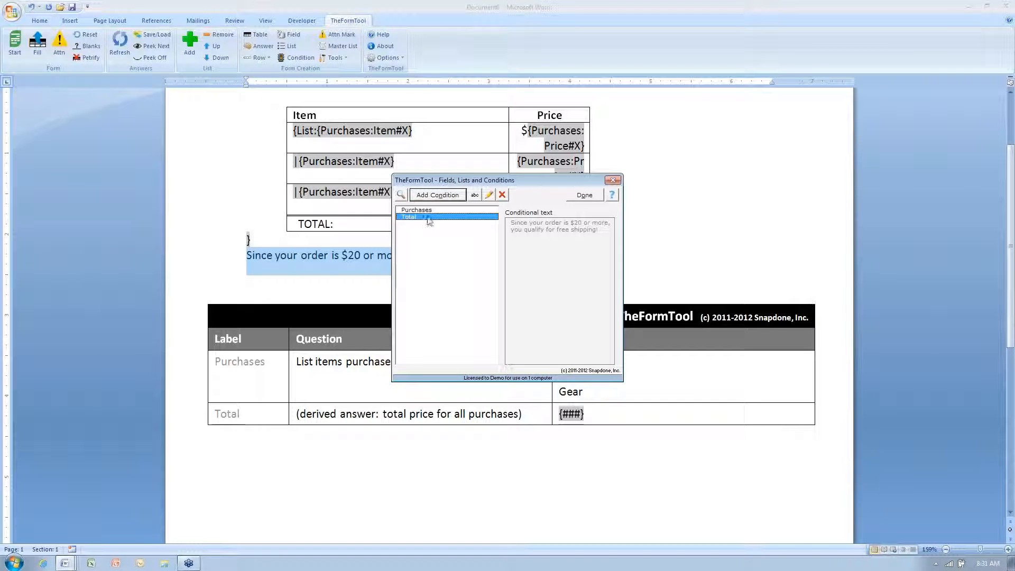
{"action": "left_click", "coordinate": [440, 196]}
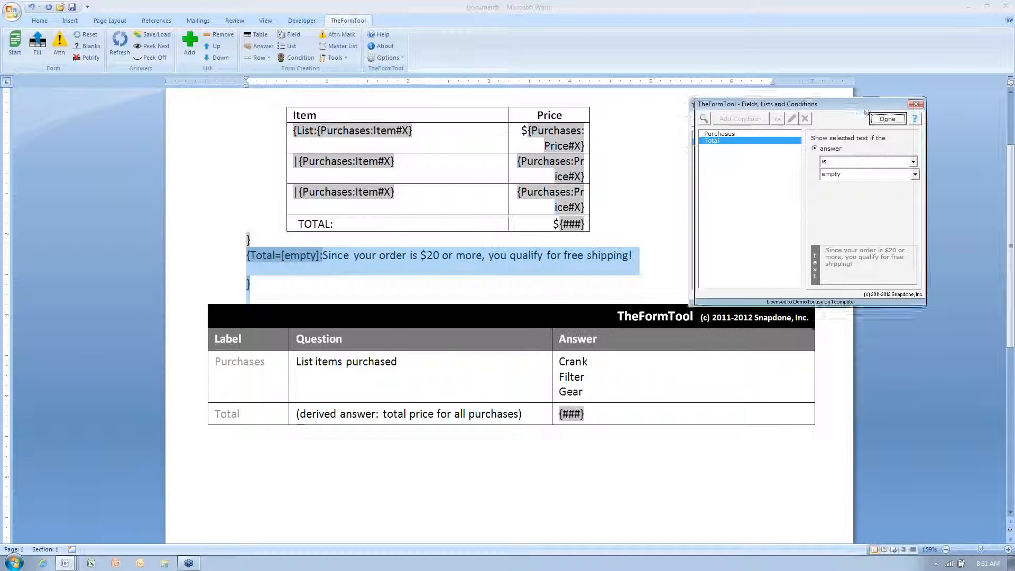
- Set the Total condition to "is more than" 19.99 and fill the form to test it
{"action": "left_click", "coordinate": [863, 182]}
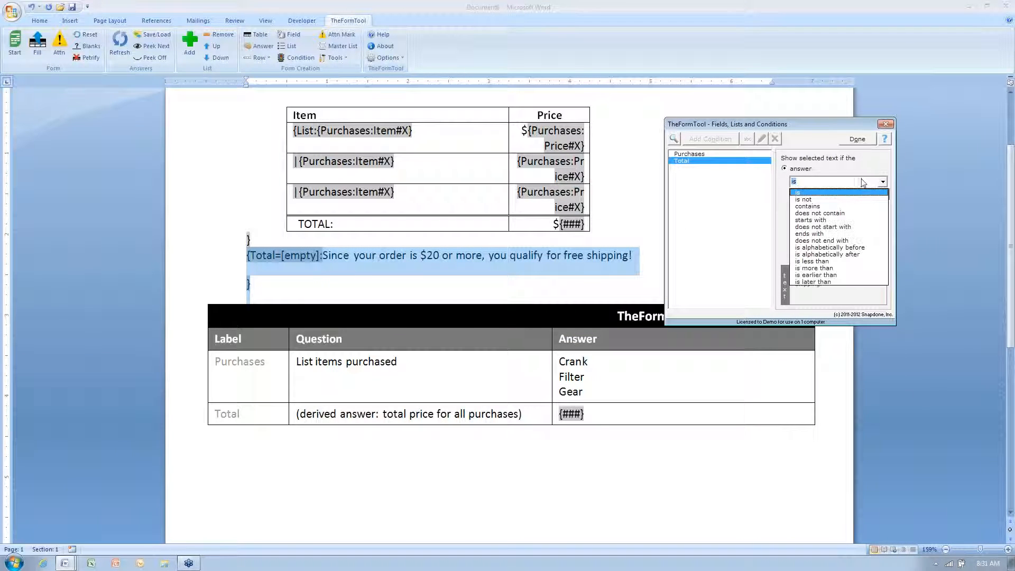
{"action": "left_click", "coordinate": [832, 268]}
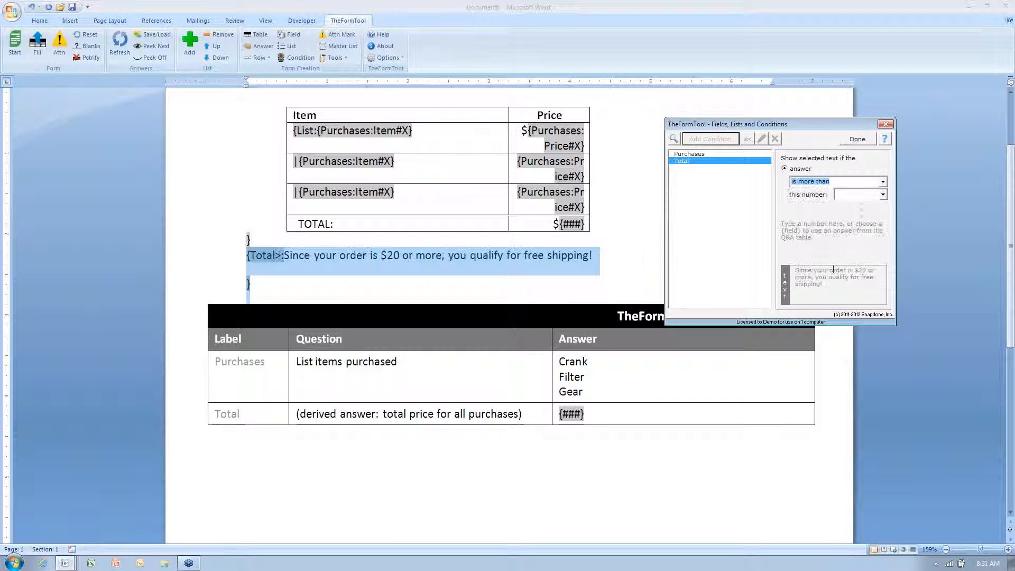
{"action": "left_click", "coordinate": [852, 195]}
{"action": "type", "text": "19.99"}
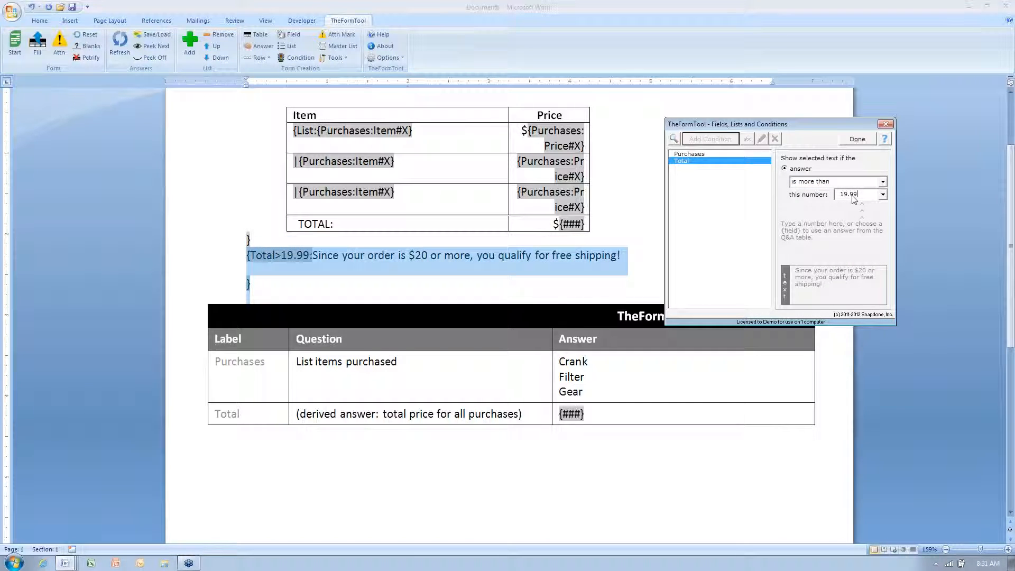
{"action": "left_click", "coordinate": [851, 140]}
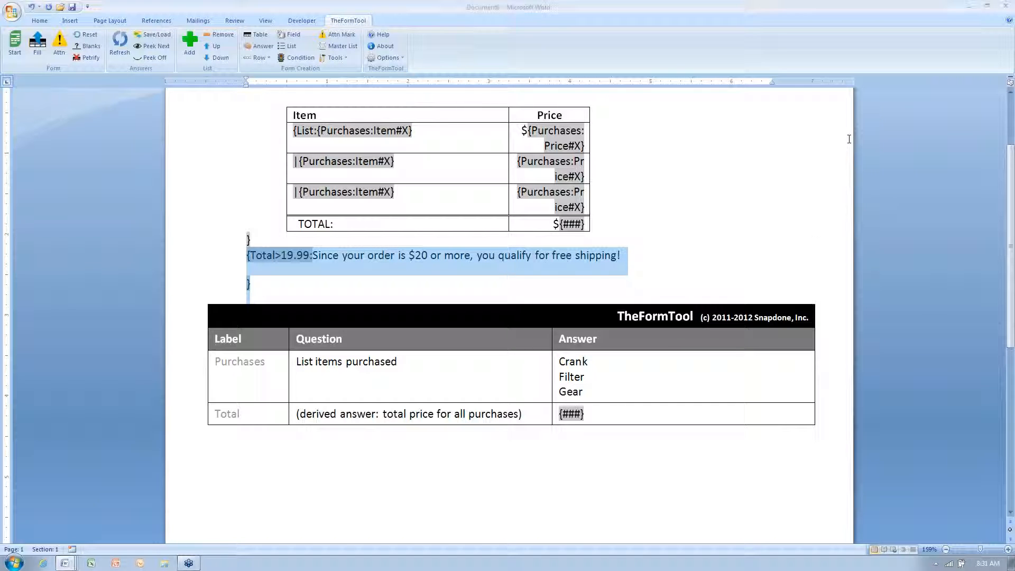
{"action": "left_click", "coordinate": [39, 53]}
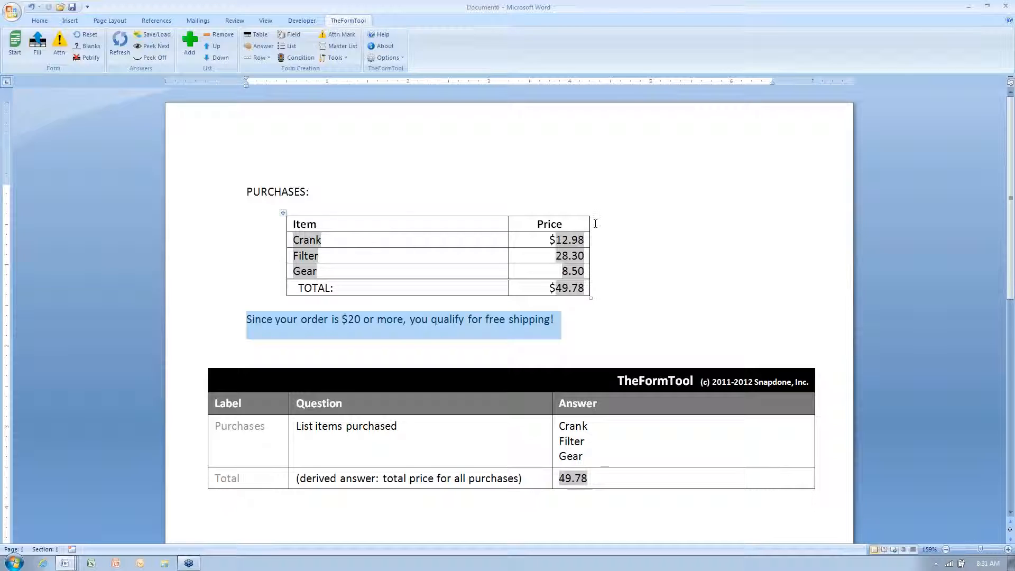
- Change the first two Purchases answers to Nut and Bolt, and refill the form
{"action": "left_click", "coordinate": [571, 426]}
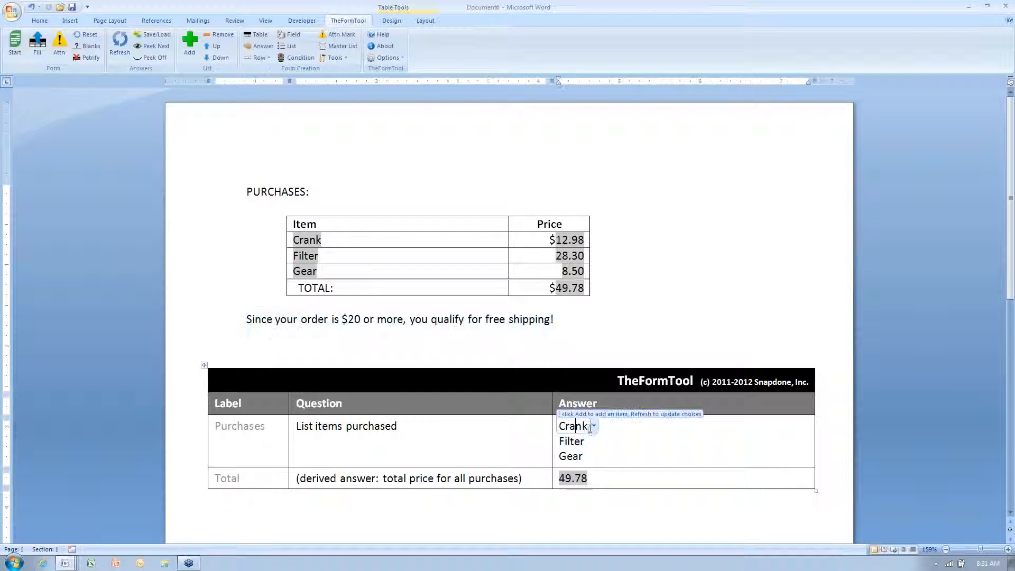
{"action": "left_click", "coordinate": [595, 426]}
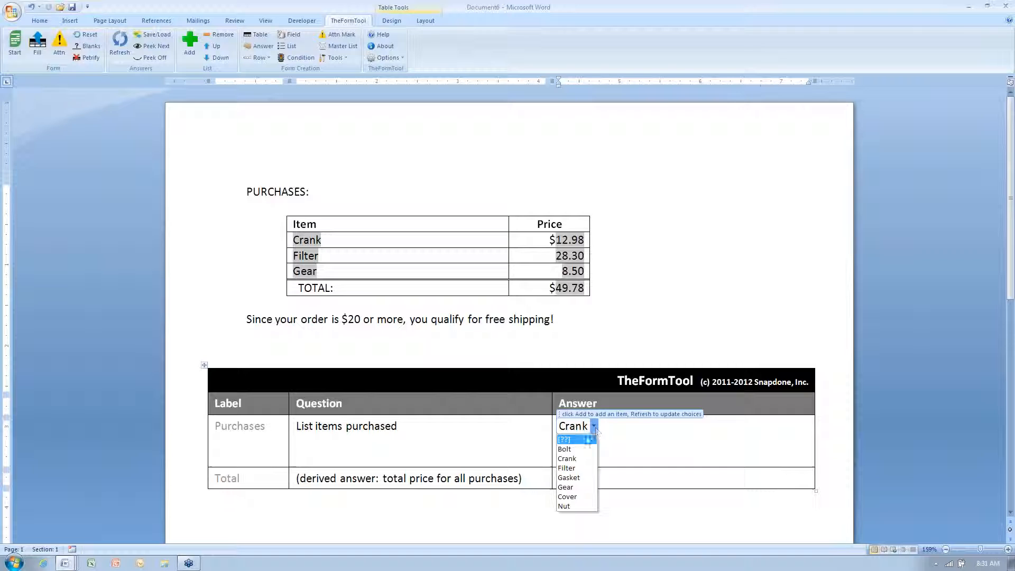
{"action": "left_click", "coordinate": [567, 507]}
{"action": "left_click", "coordinate": [575, 439]}
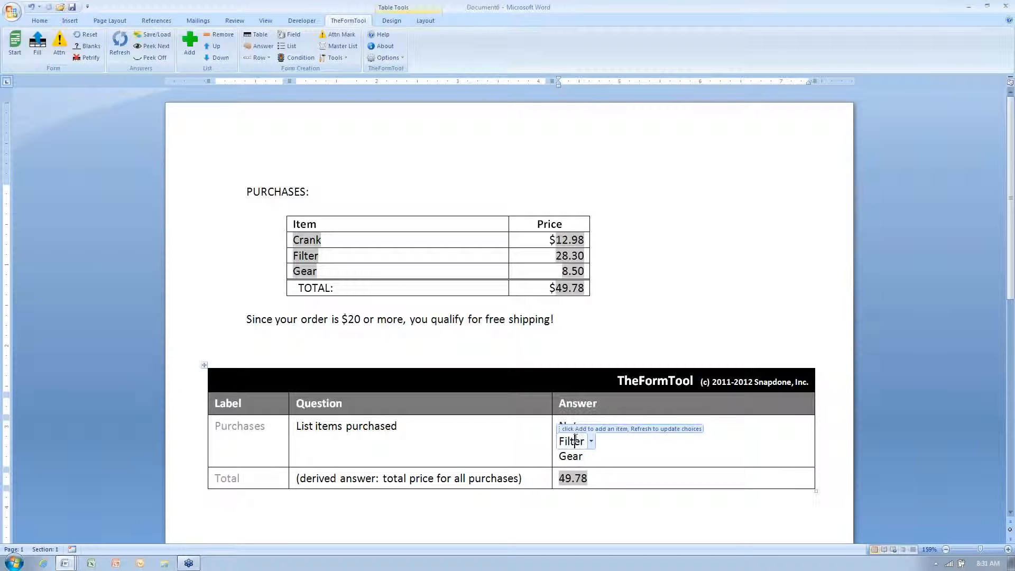
{"action": "left_click", "coordinate": [592, 441]}
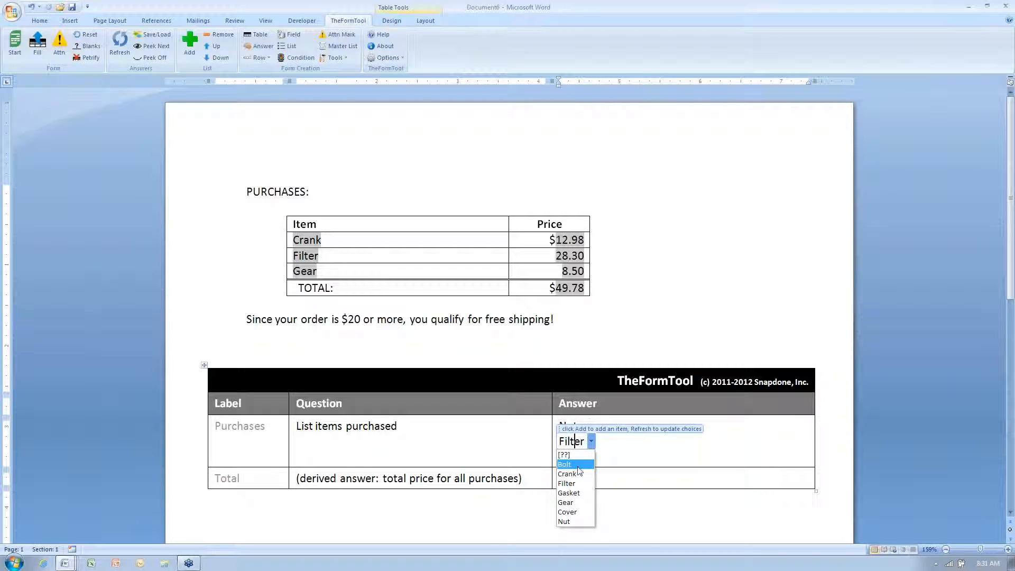
{"action": "left_click", "coordinate": [576, 465]}
{"action": "left_click", "coordinate": [38, 43]}
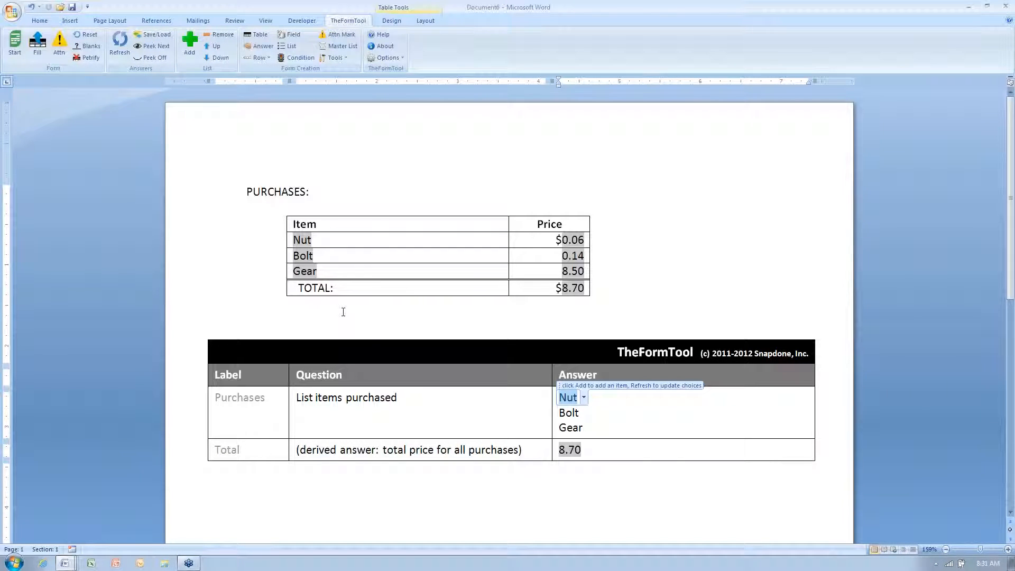
- Reset the form and hide the derived Total row in the question table
{"action": "left_click", "coordinate": [86, 35]}
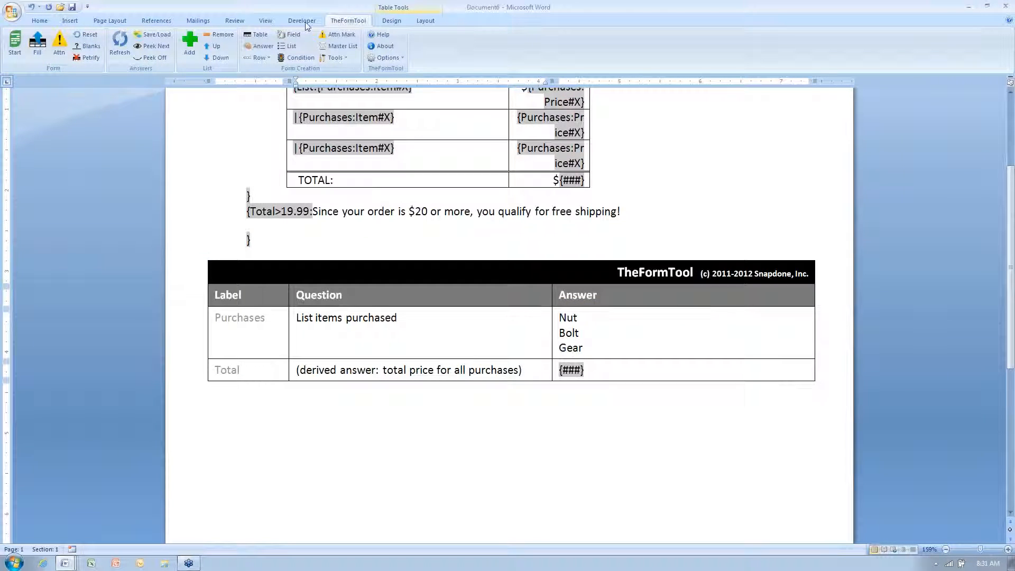
{"action": "left_click", "coordinate": [268, 58]}
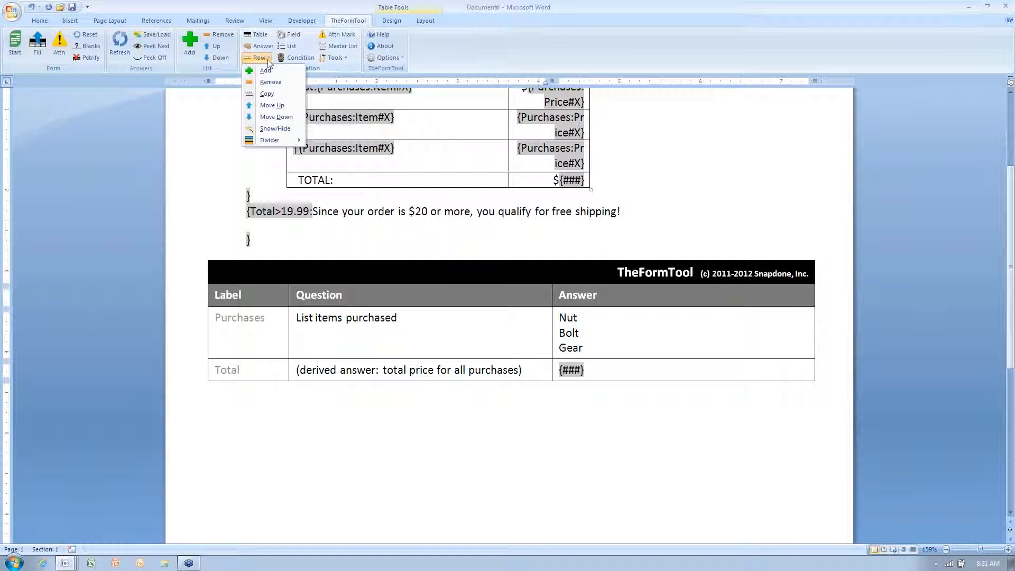
{"action": "left_click", "coordinate": [290, 130]}
{"action": "left_click", "coordinate": [574, 316]}
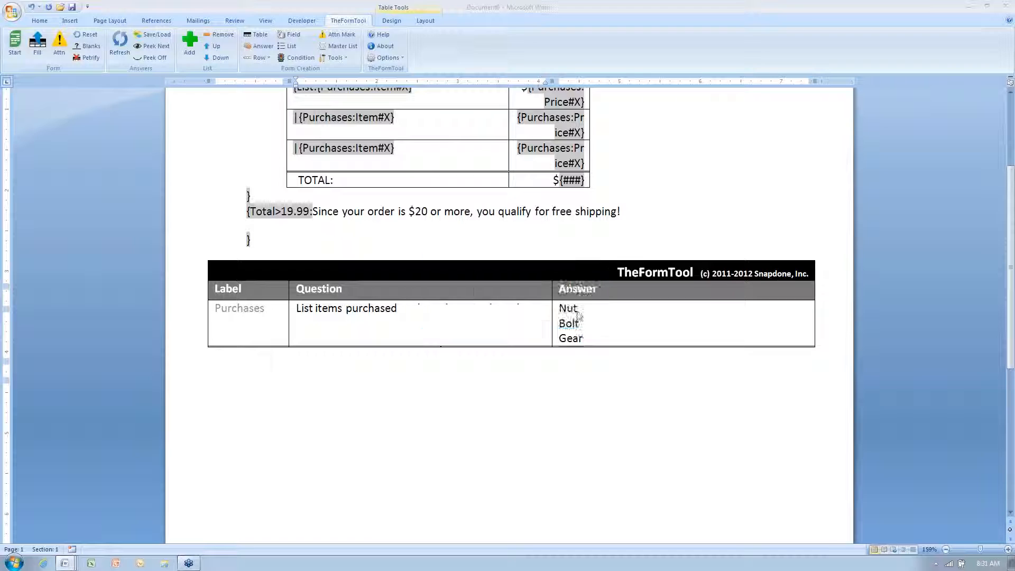
{"action": "scroll", "coordinate": [560, 382], "scroll_direction": "up", "scroll_amount": 3}
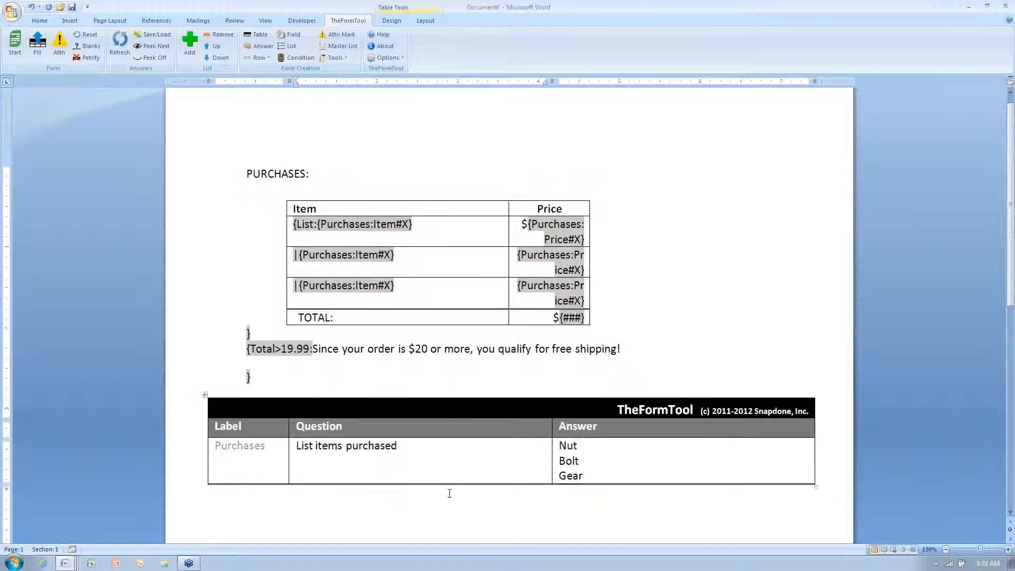